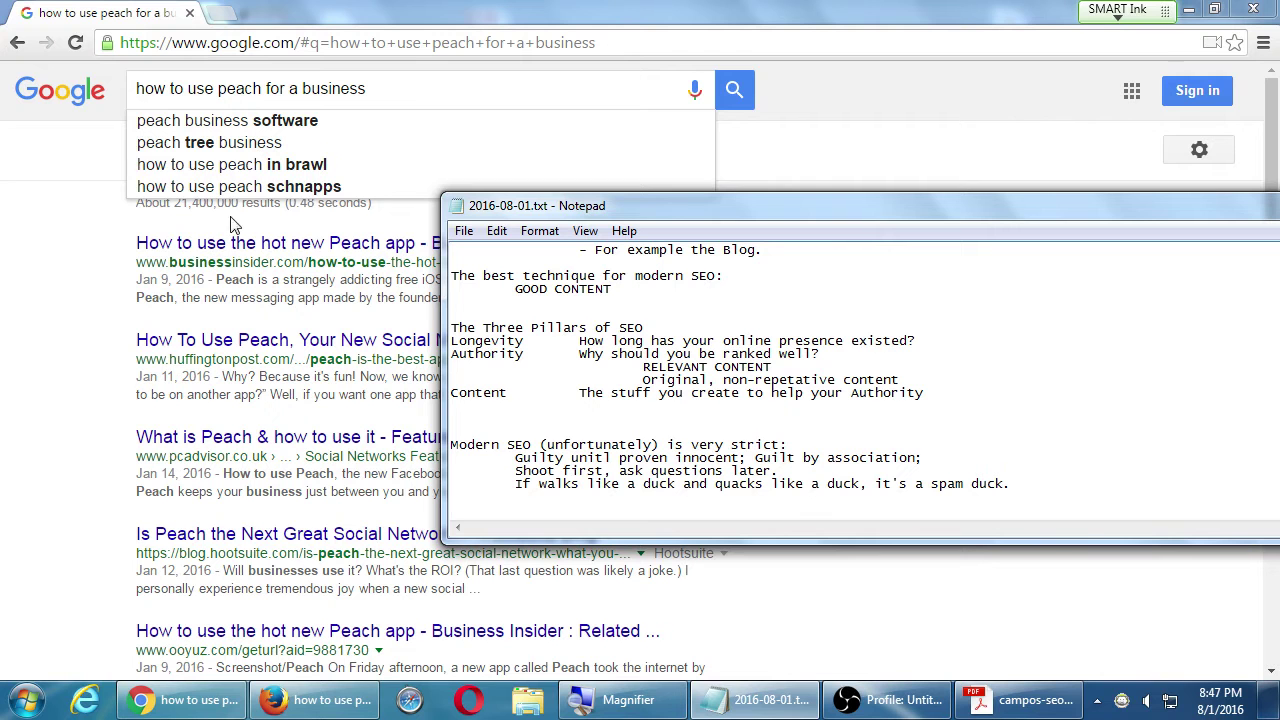
- From the desktop, copy campos-seo-1long-tail-strategy.pdf from the 2016-08 1SEO folder on the Corsair32Gb (F:) drive
click(85, 311)
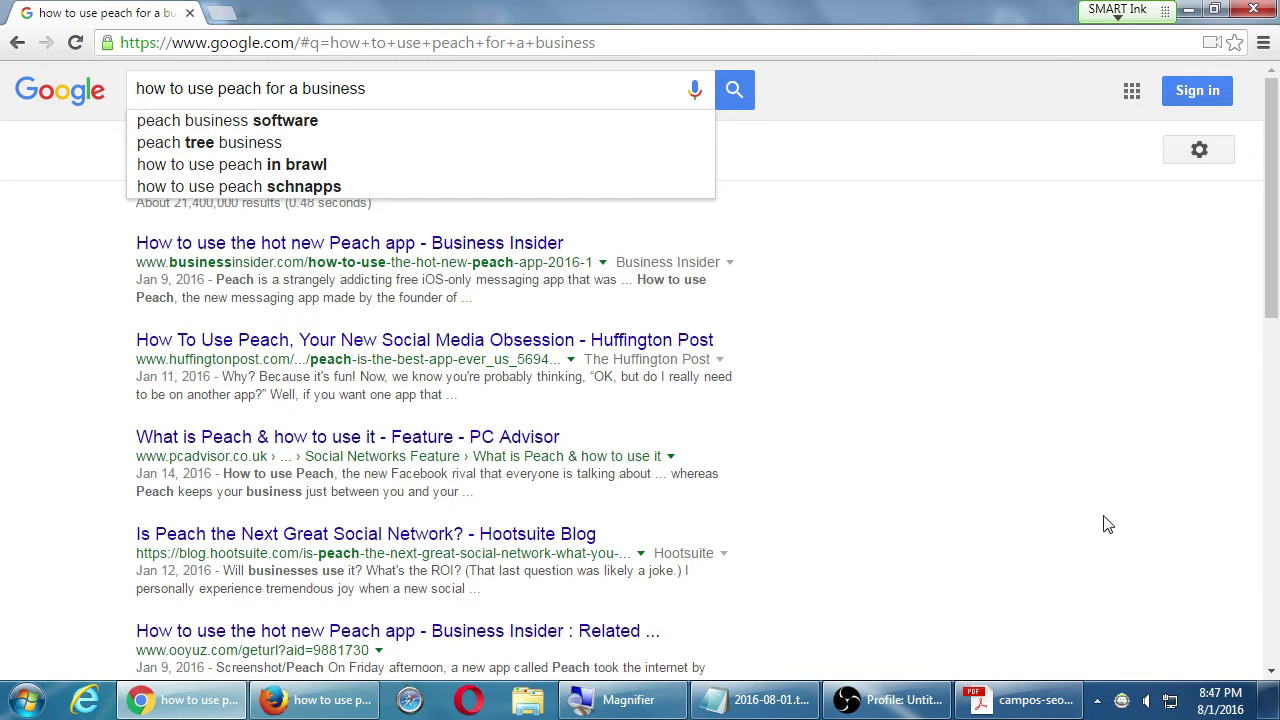
key(super+d)
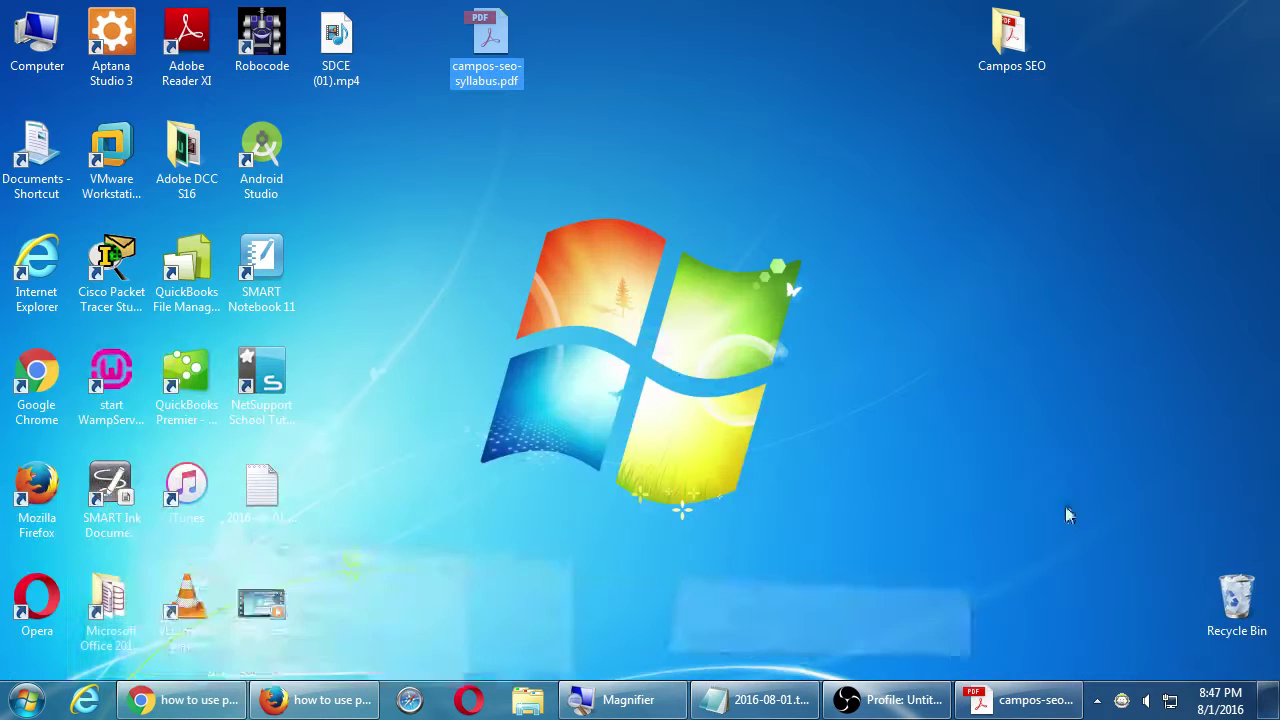
double_click(31, 43)
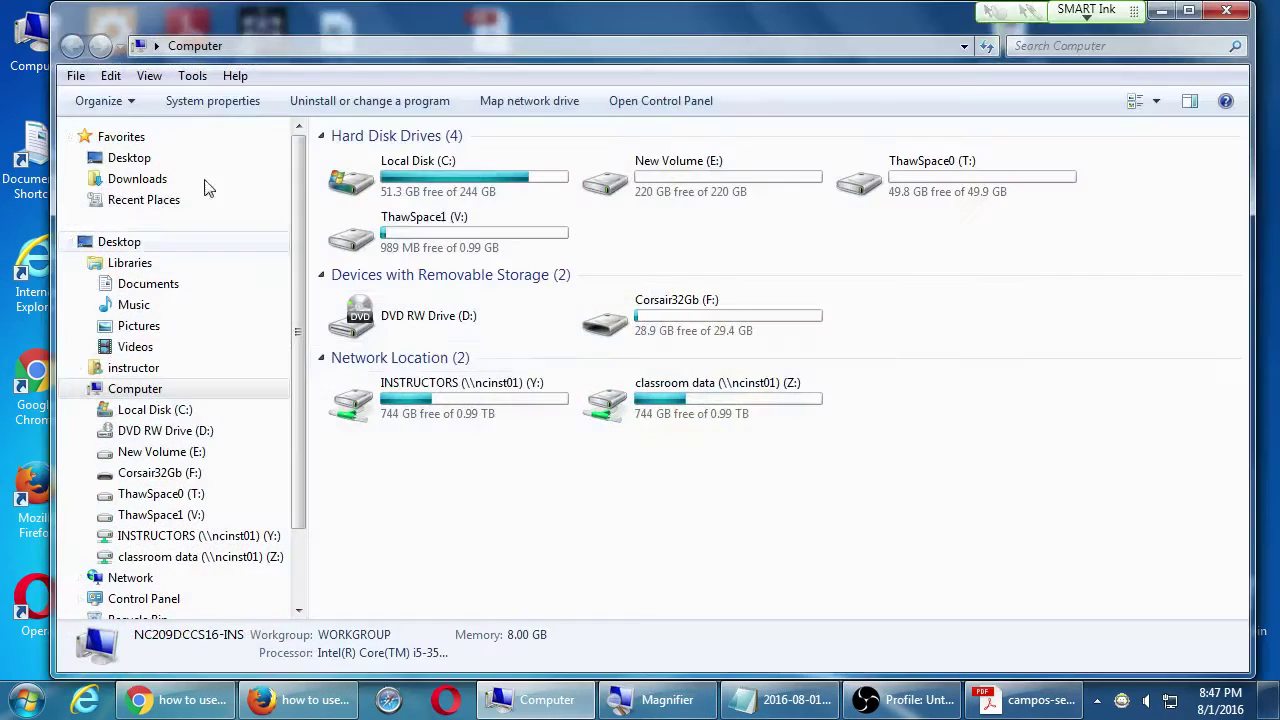
click(620, 400)
double_click(640, 318)
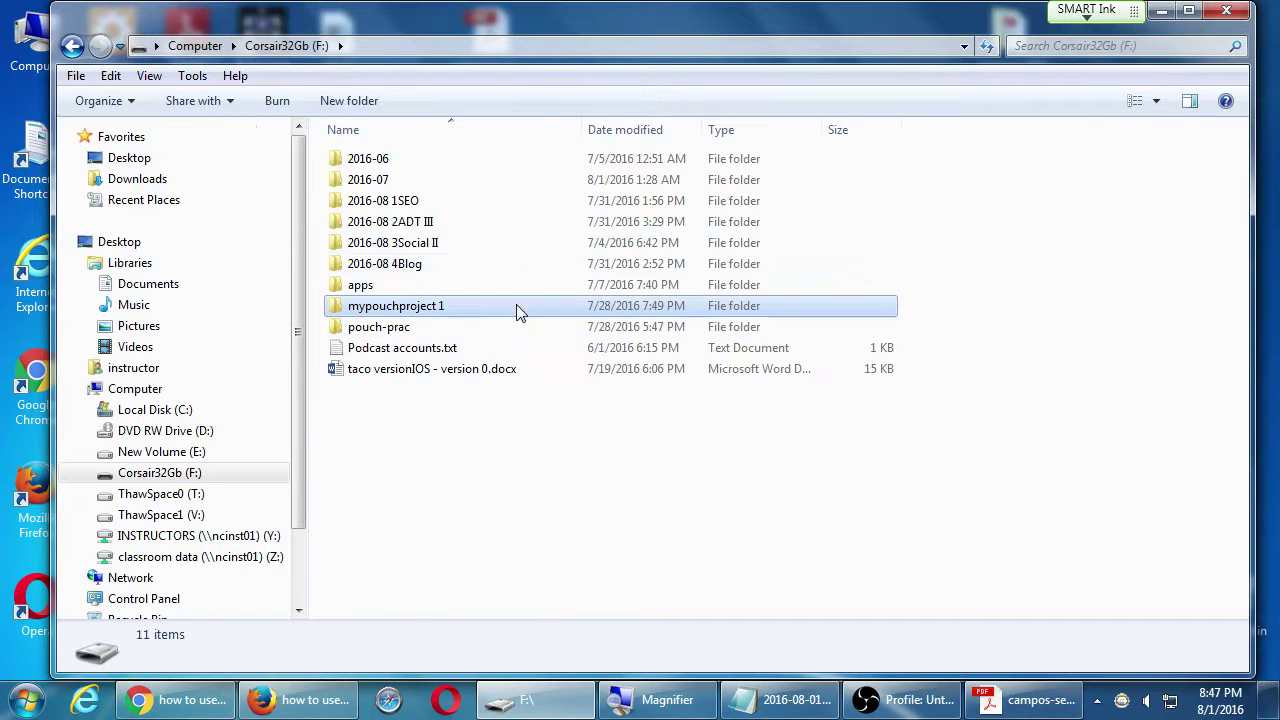
click(418, 246)
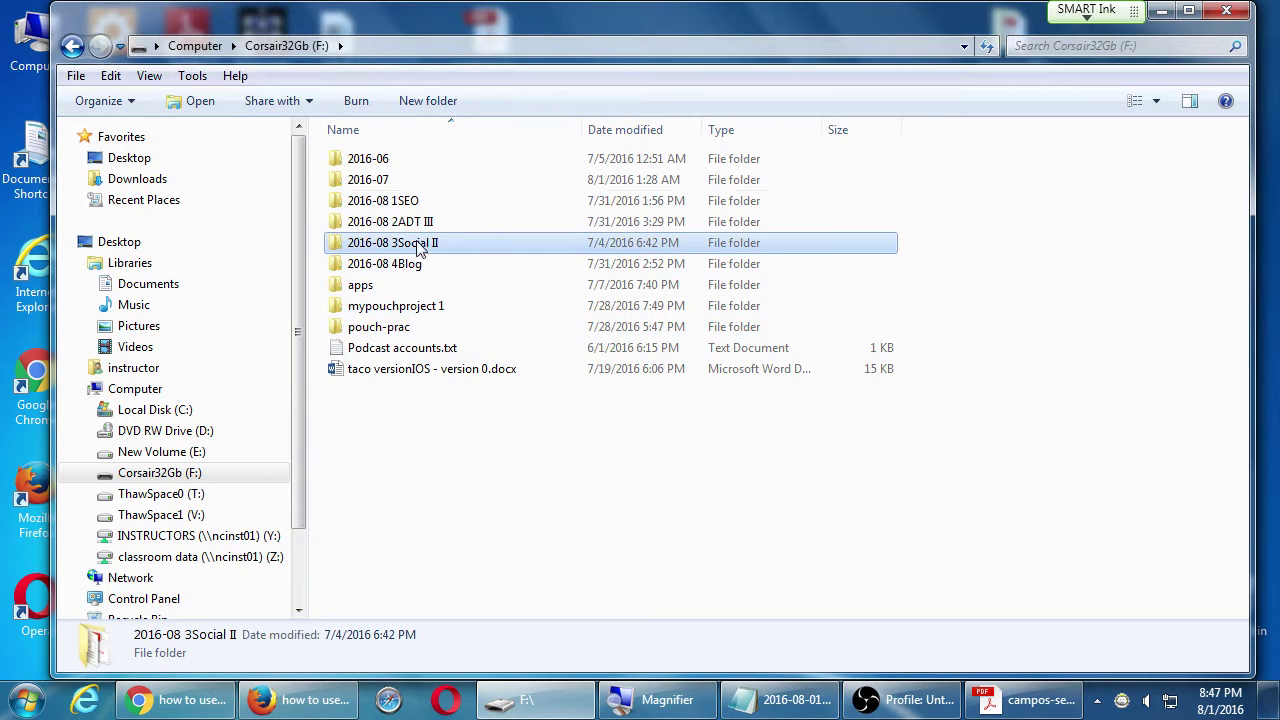
double_click(391, 200)
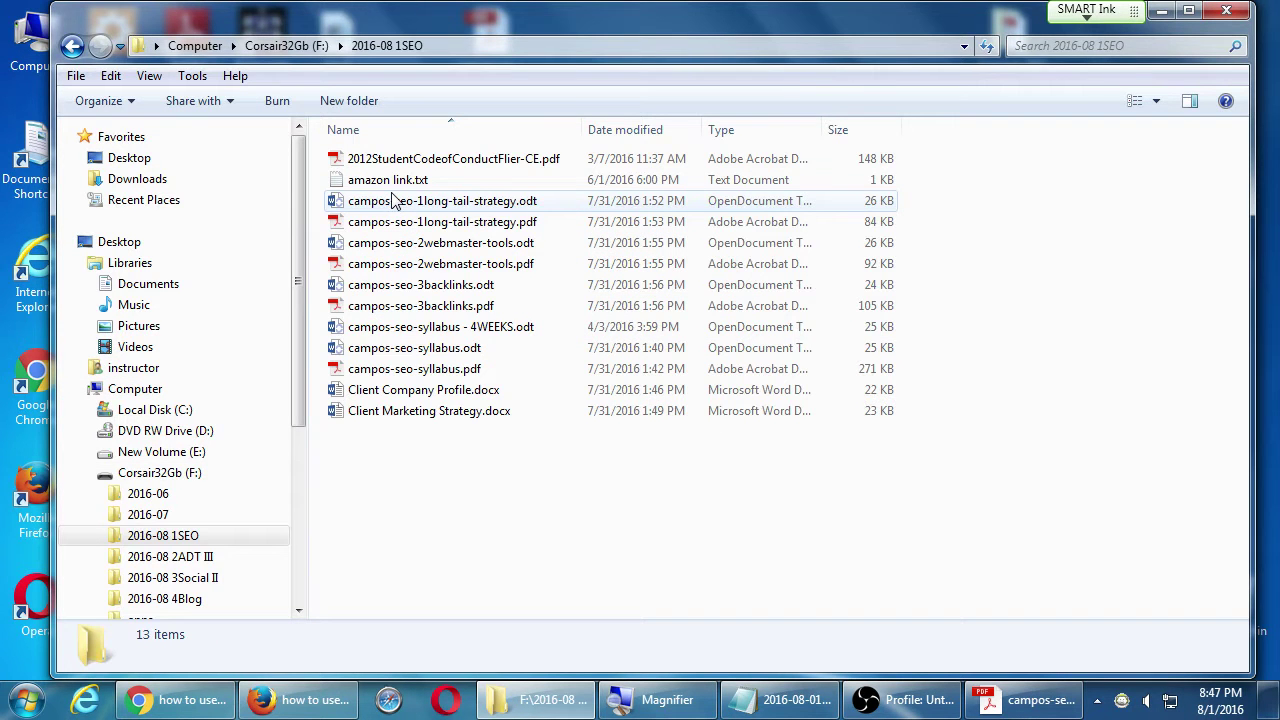
click(381, 223)
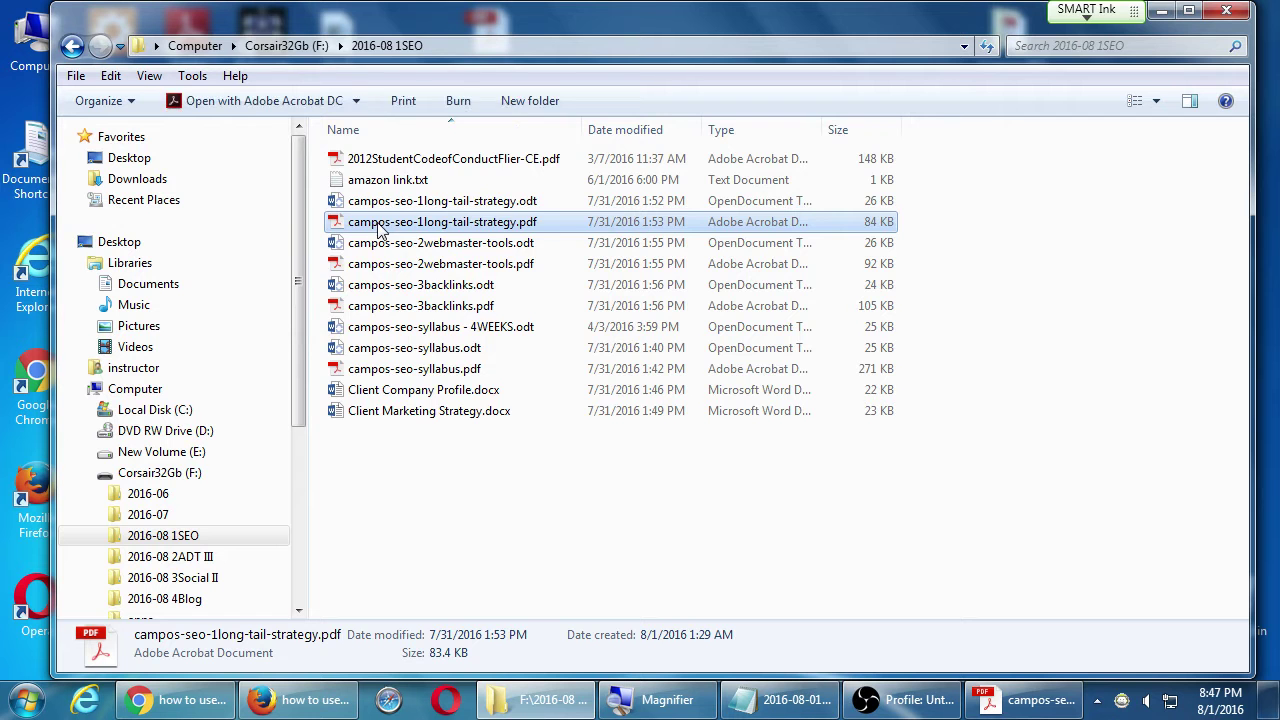
- Return to the Computer overview and open the classroom data (Z:) network drive
key(alt+Up)
key(alt+Up)
key(Left)
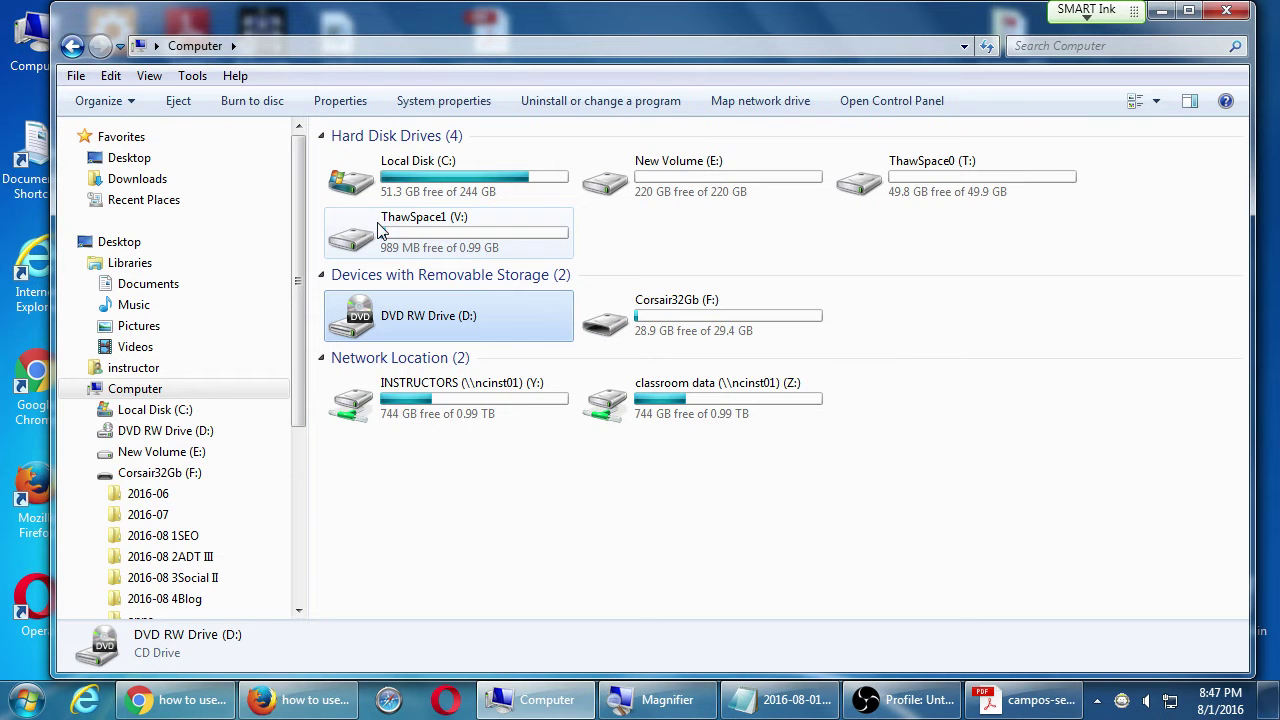
key(Right)
key(Down)
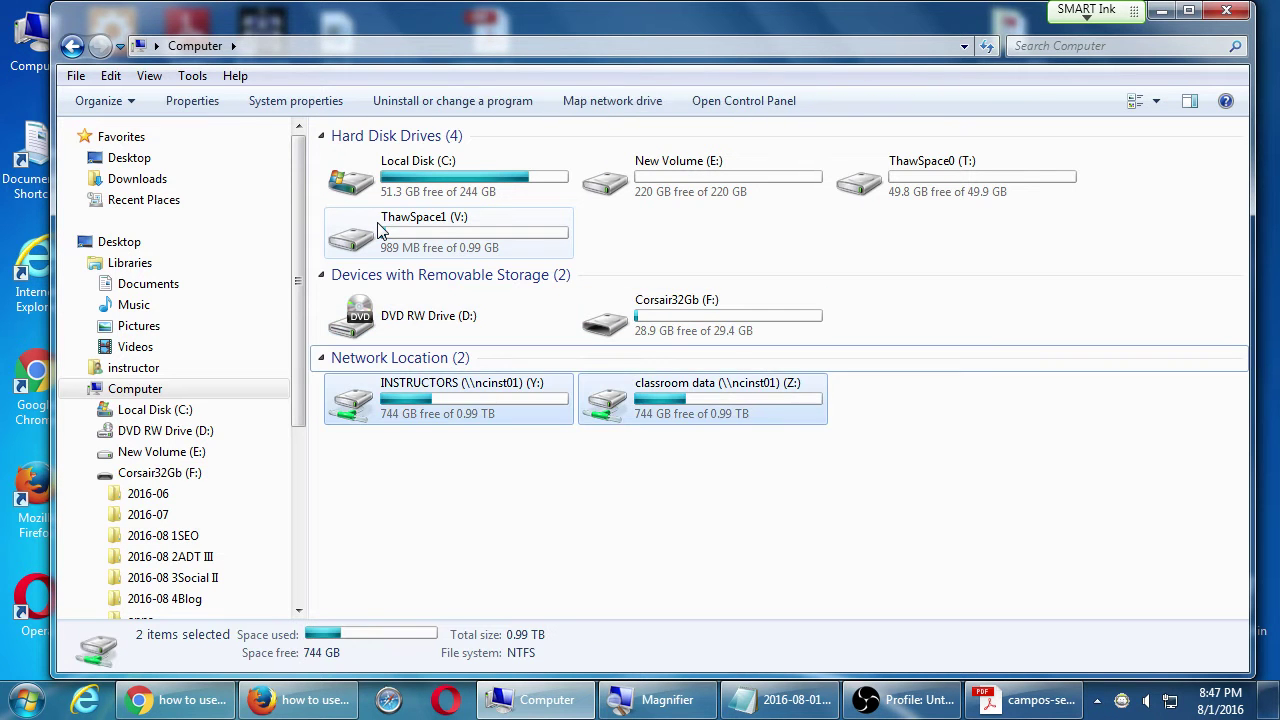
key(Down)
key(Return)
key(alt+Up)
key(Right)
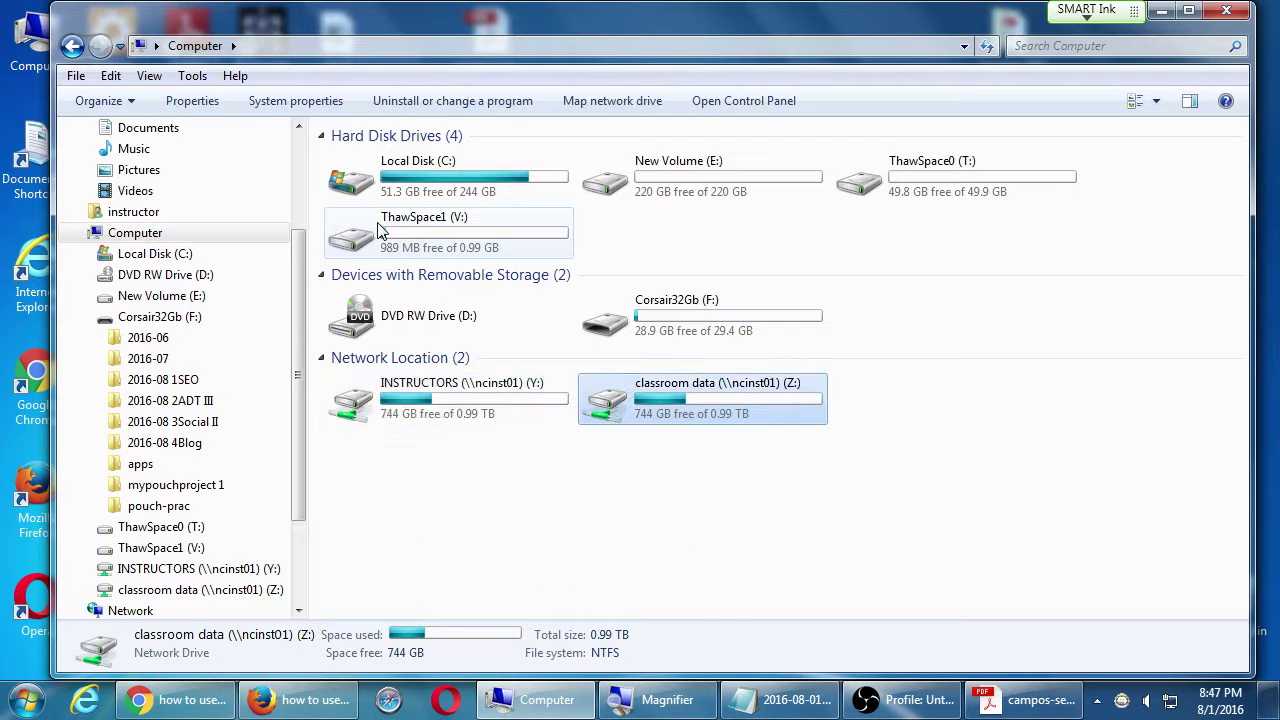
key(Return)
- Paste the copied PDF into the Campos SEO folder on the classroom data drive and close the window
text(campos)
key(Down)
key(Down)
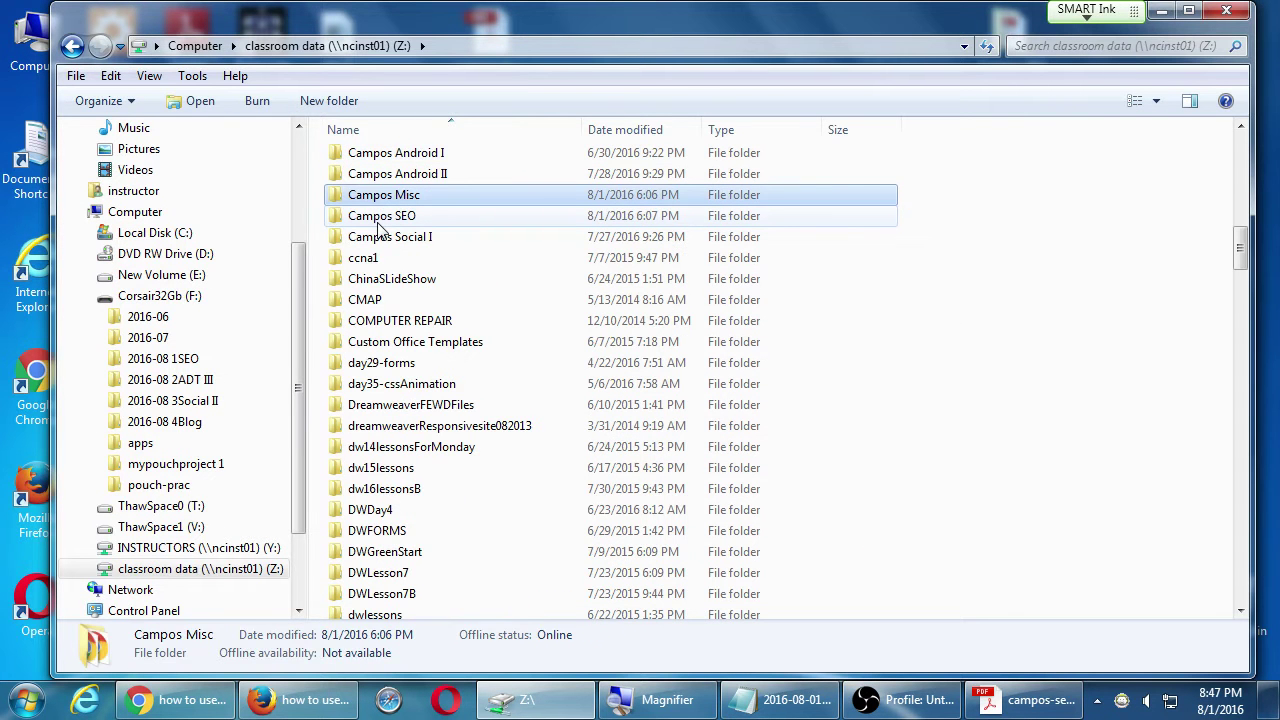
key(Down)
key(Return)
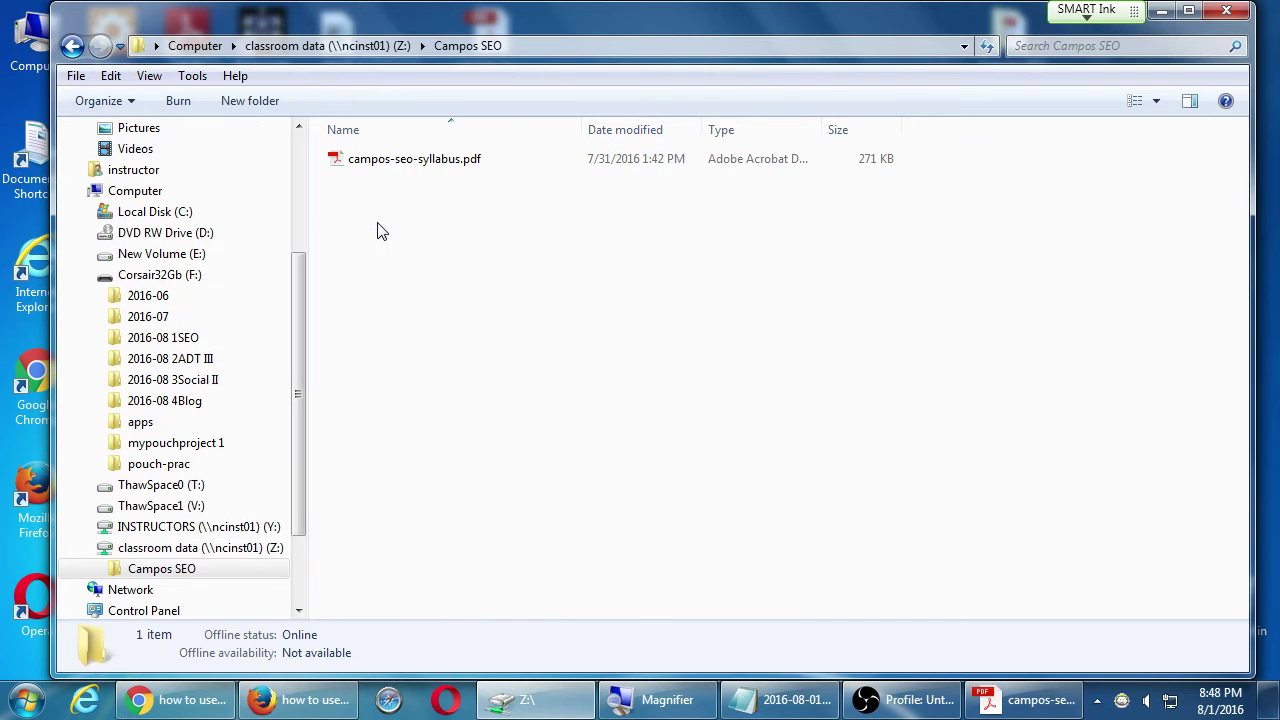
key(Down)
key(alt+Up)
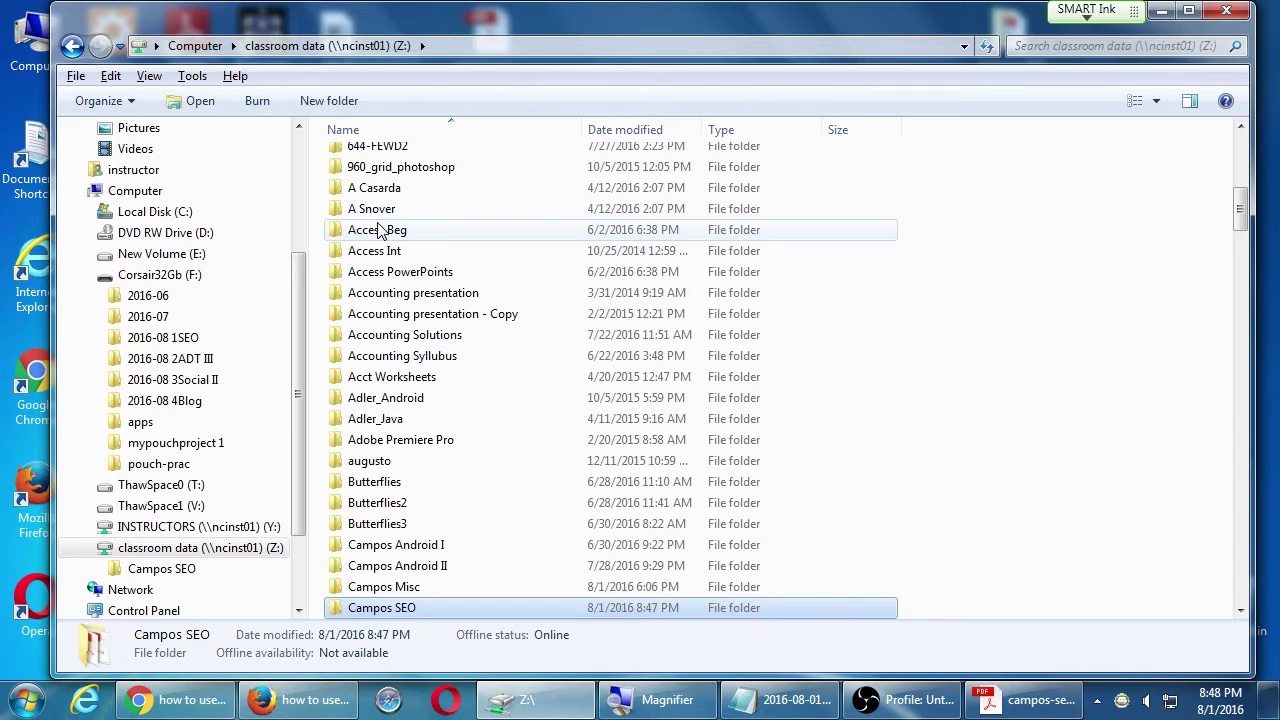
click(1228, 12)
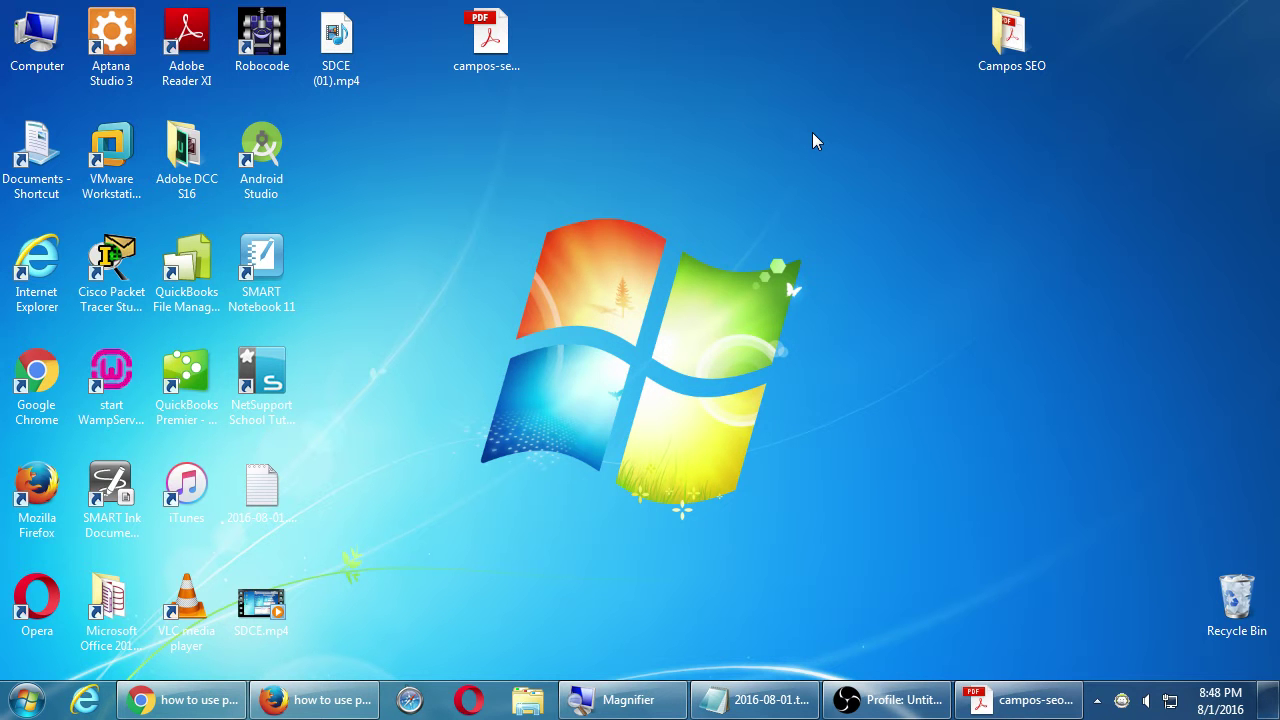
- Magnify the screen and open the Campos SEO folder on the classroom data (Z:) drive from Computer
key(super+plus)
click(17, 15)
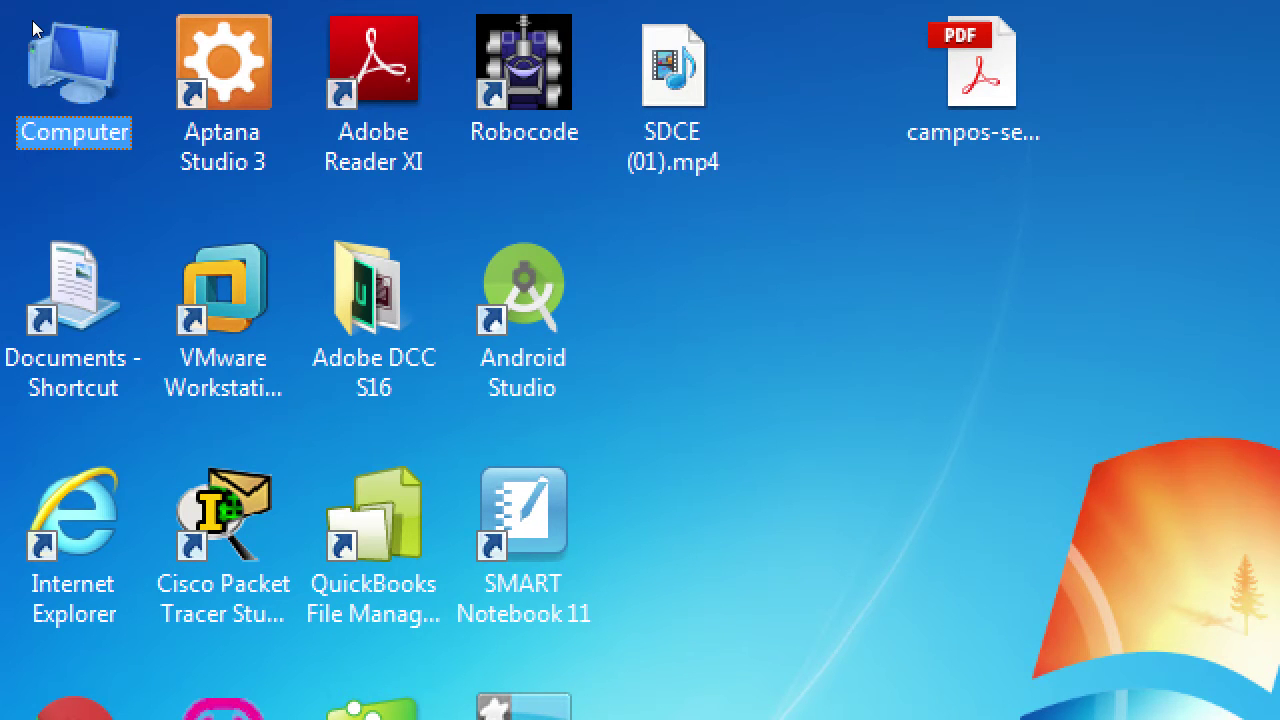
double_click(33, 28)
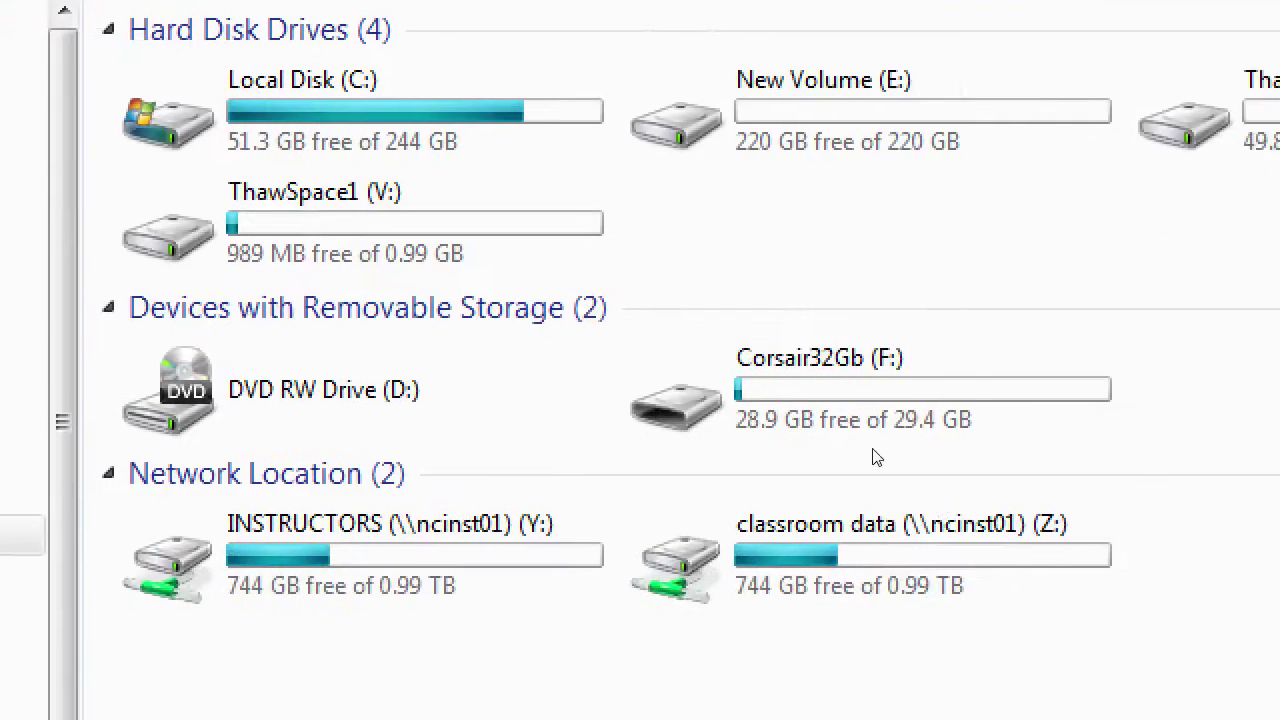
click(688, 452)
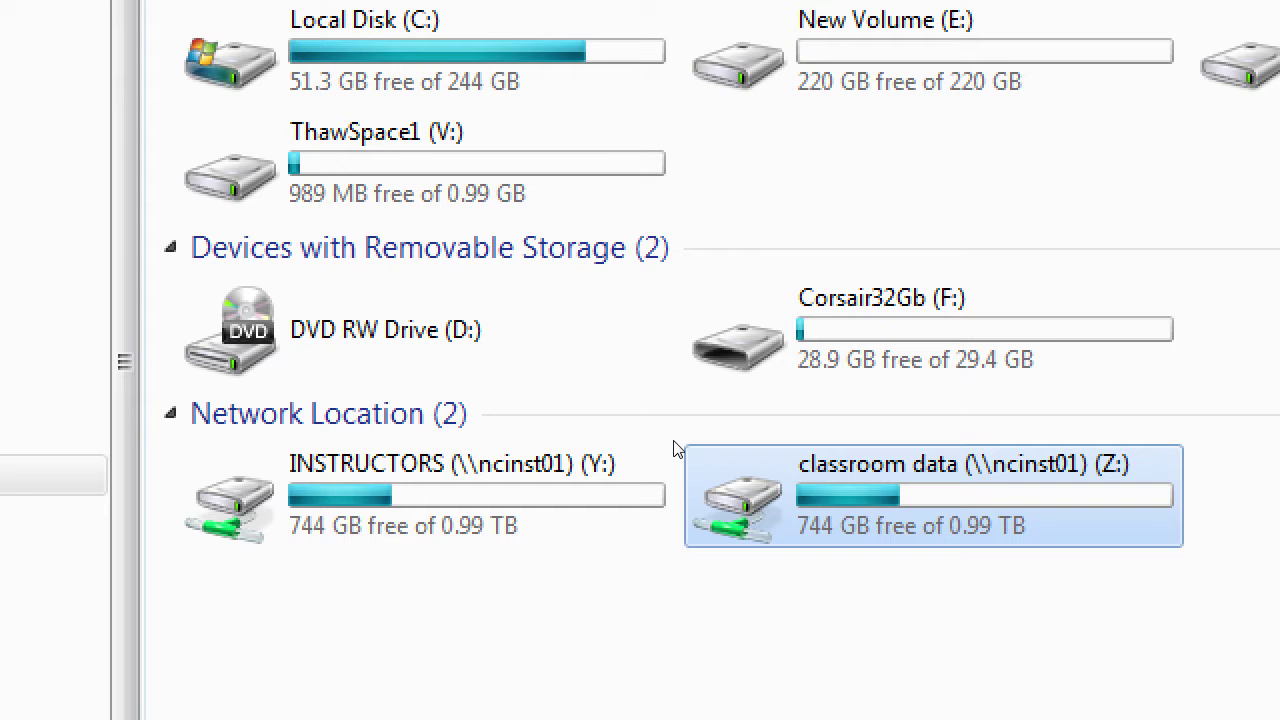
key(Return)
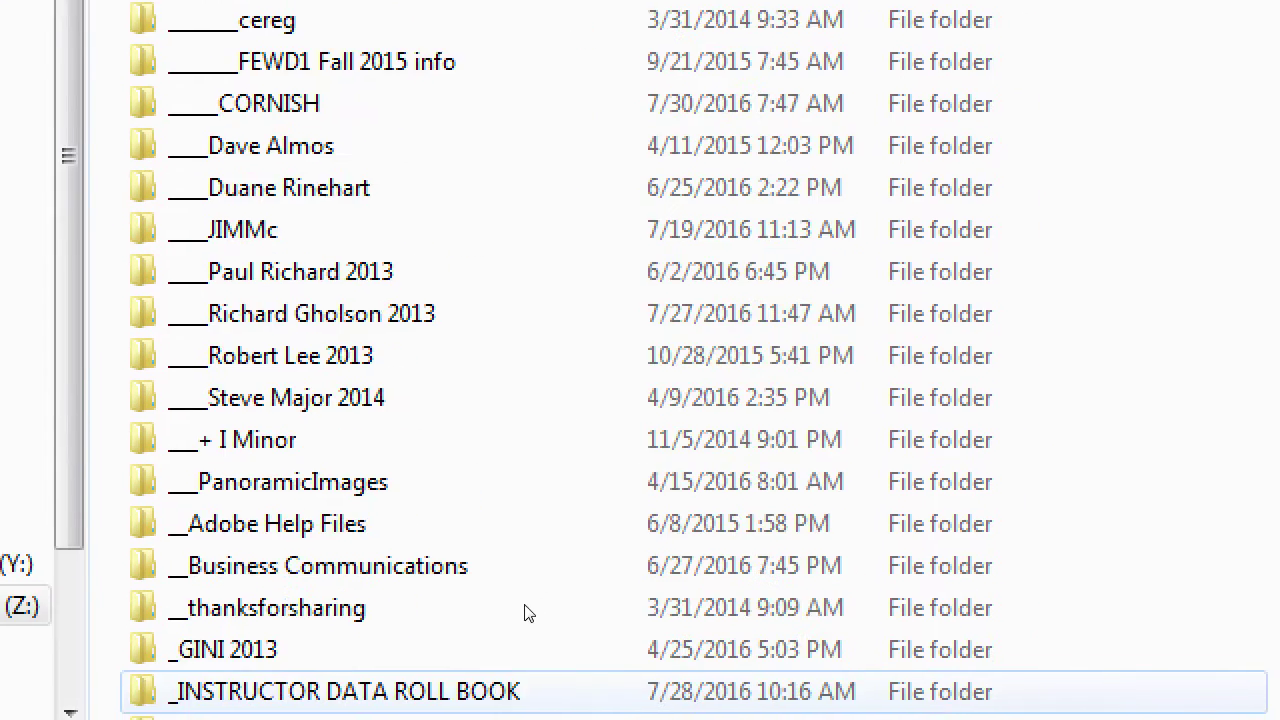
scroll(528, 612, down, 12)
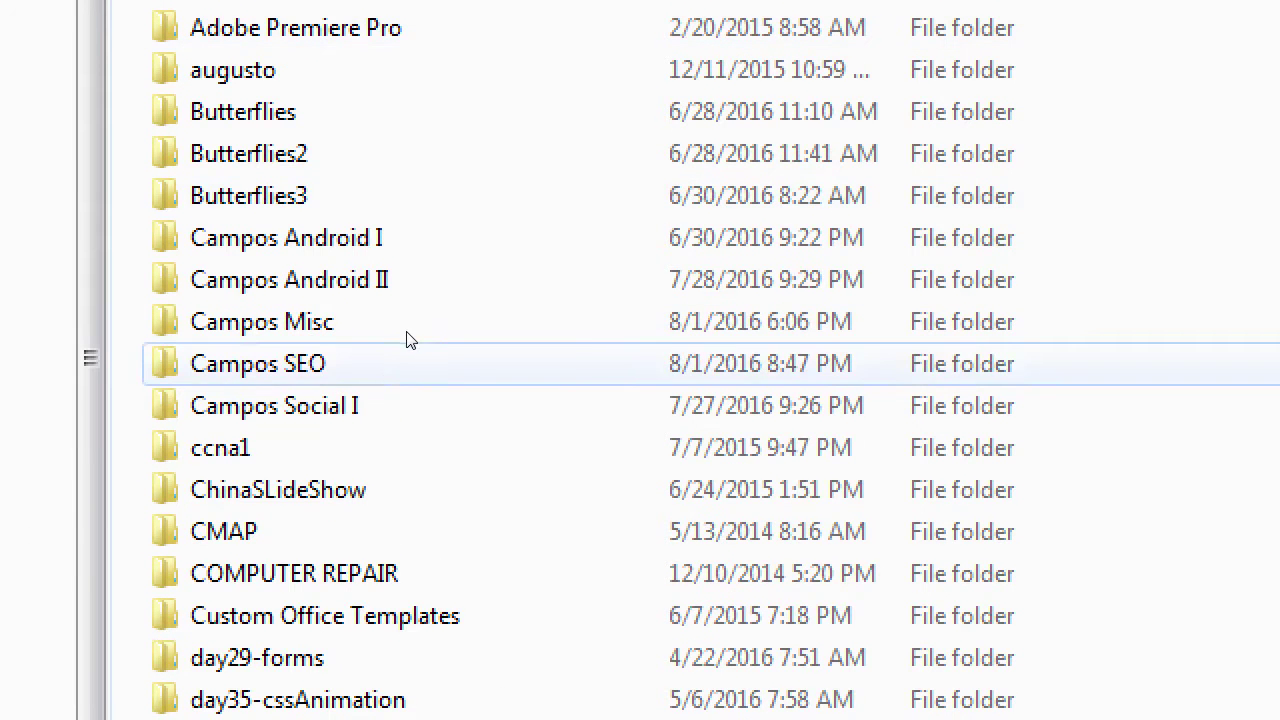
click(410, 340)
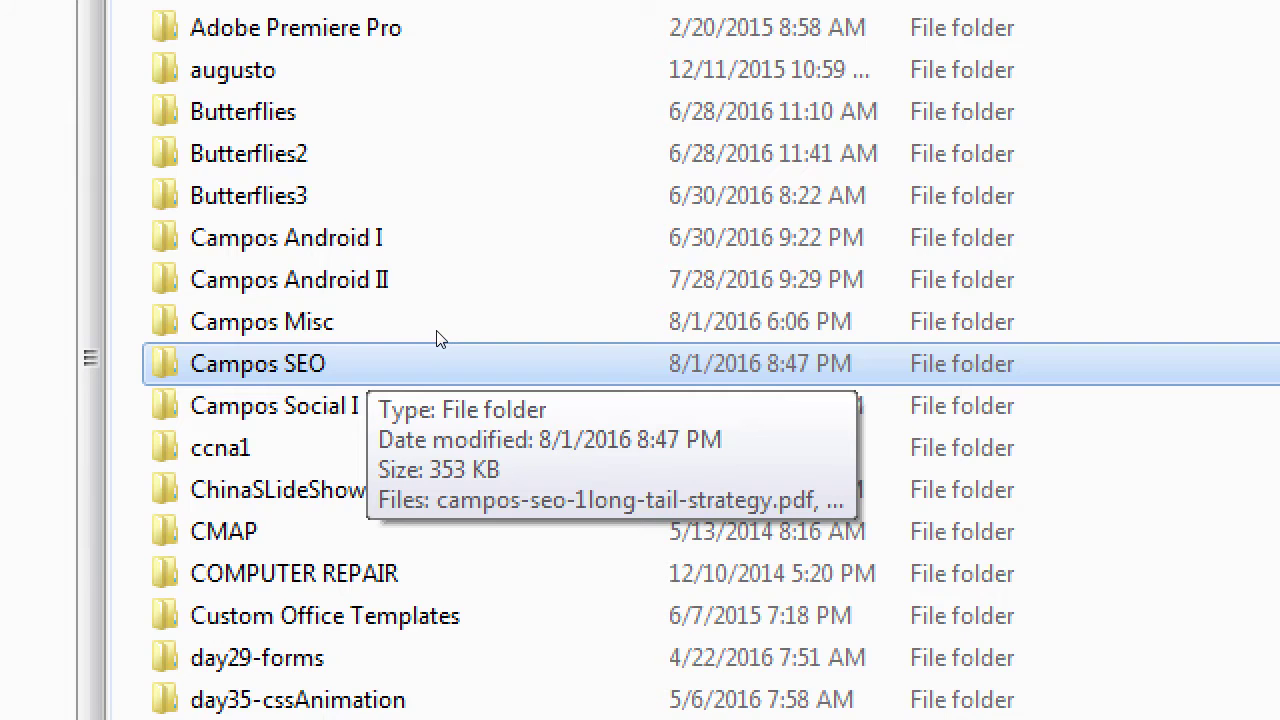
double_click(436, 338)
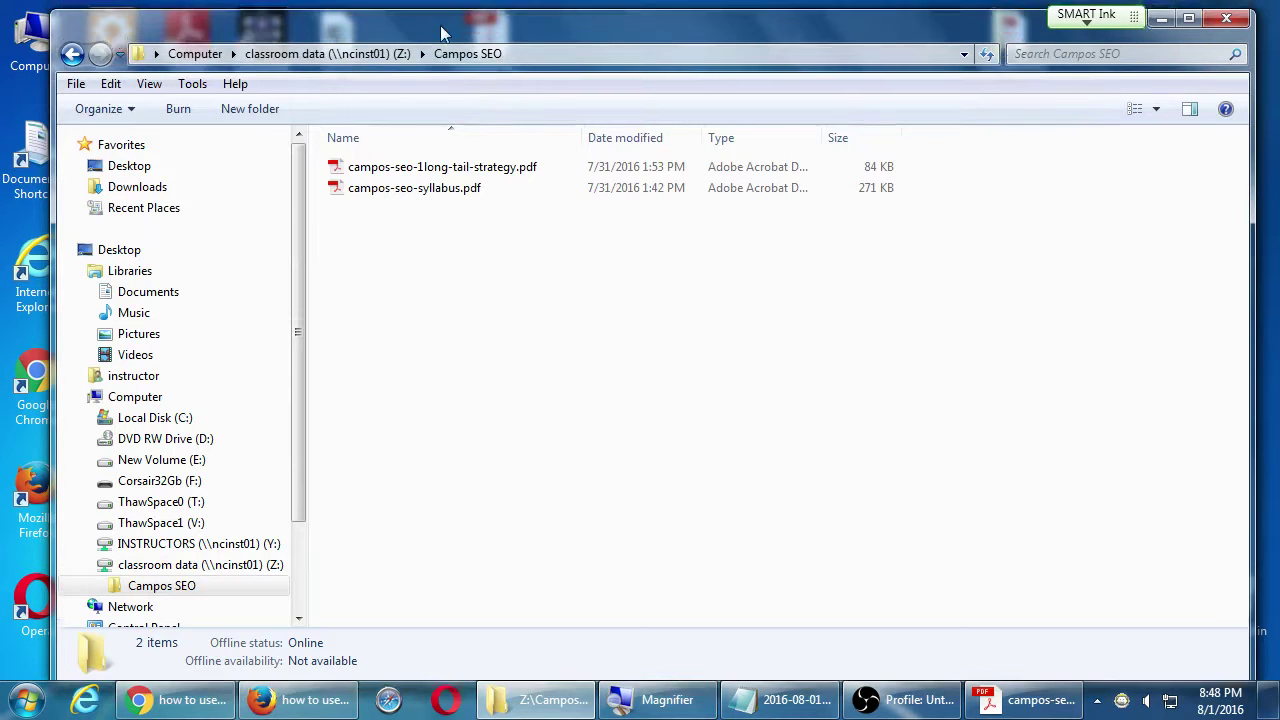
- Copy campos-seo-1long-tail-strategy.pdf from the shared Campos SEO folder to the desktop and close the folder window
drag(443, 33, 521, 243)
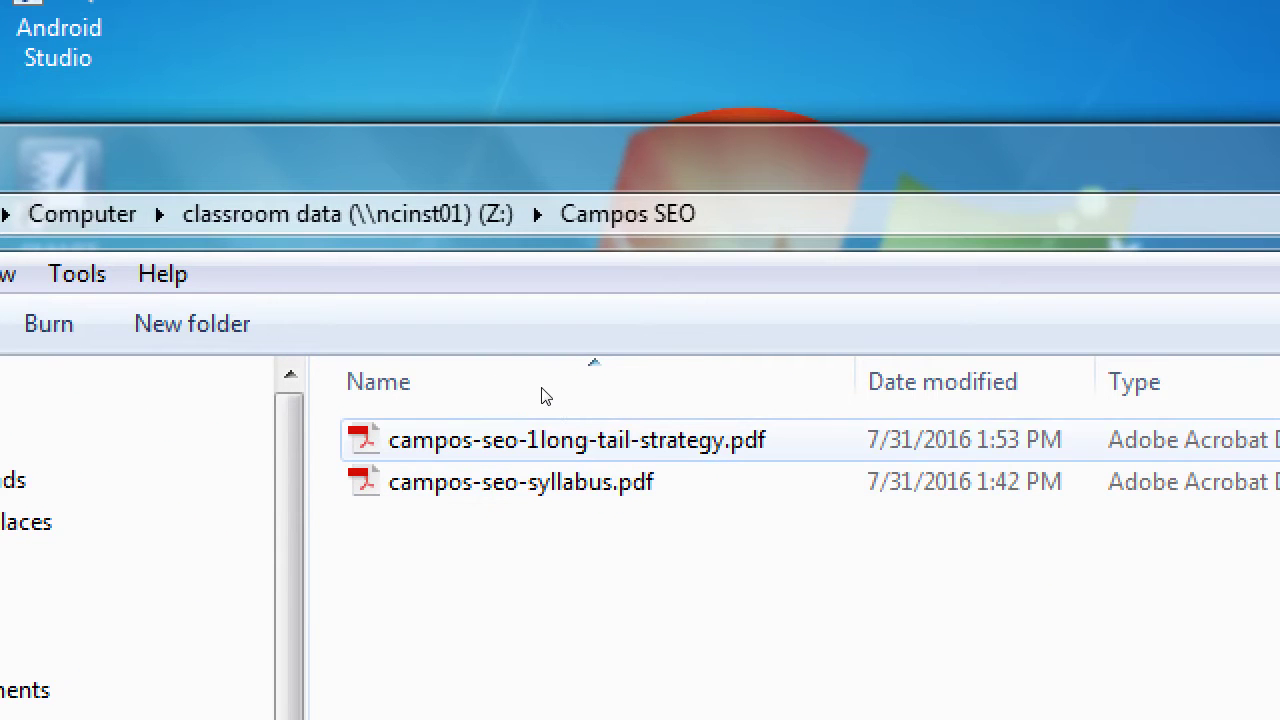
drag(545, 428, 517, 216)
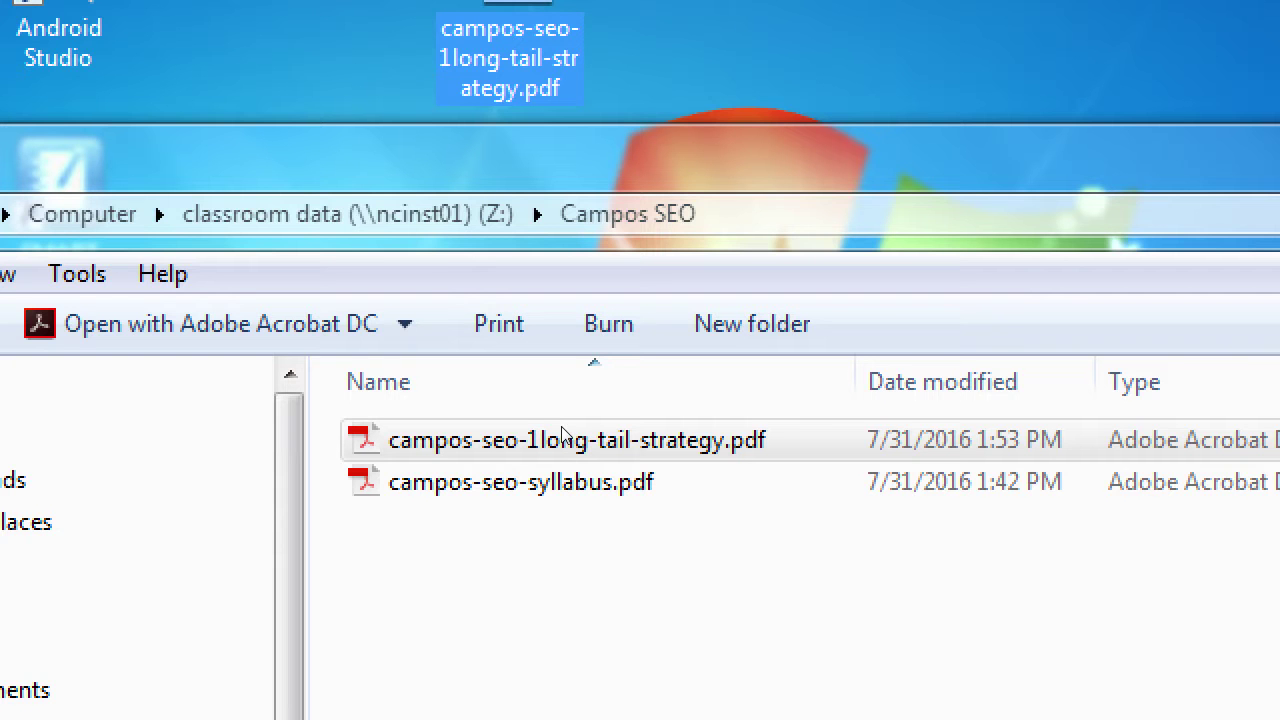
key(super+minus)
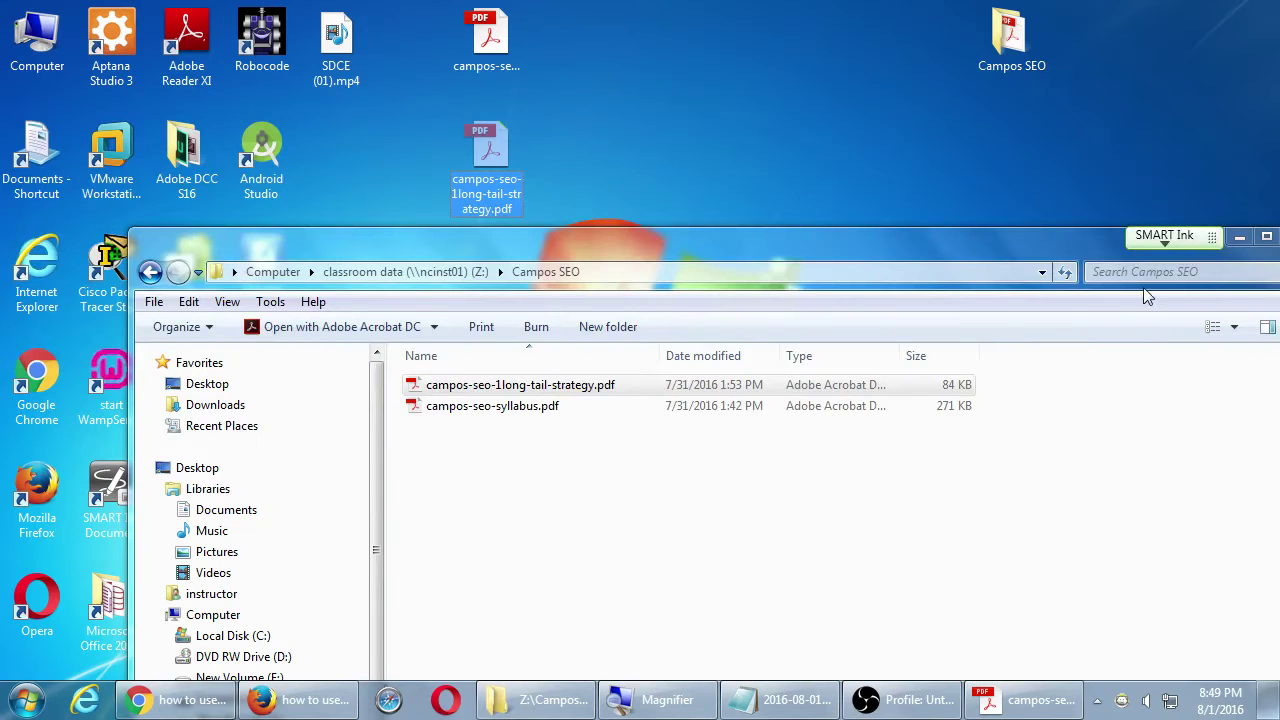
click(1035, 258)
click(1055, 279)
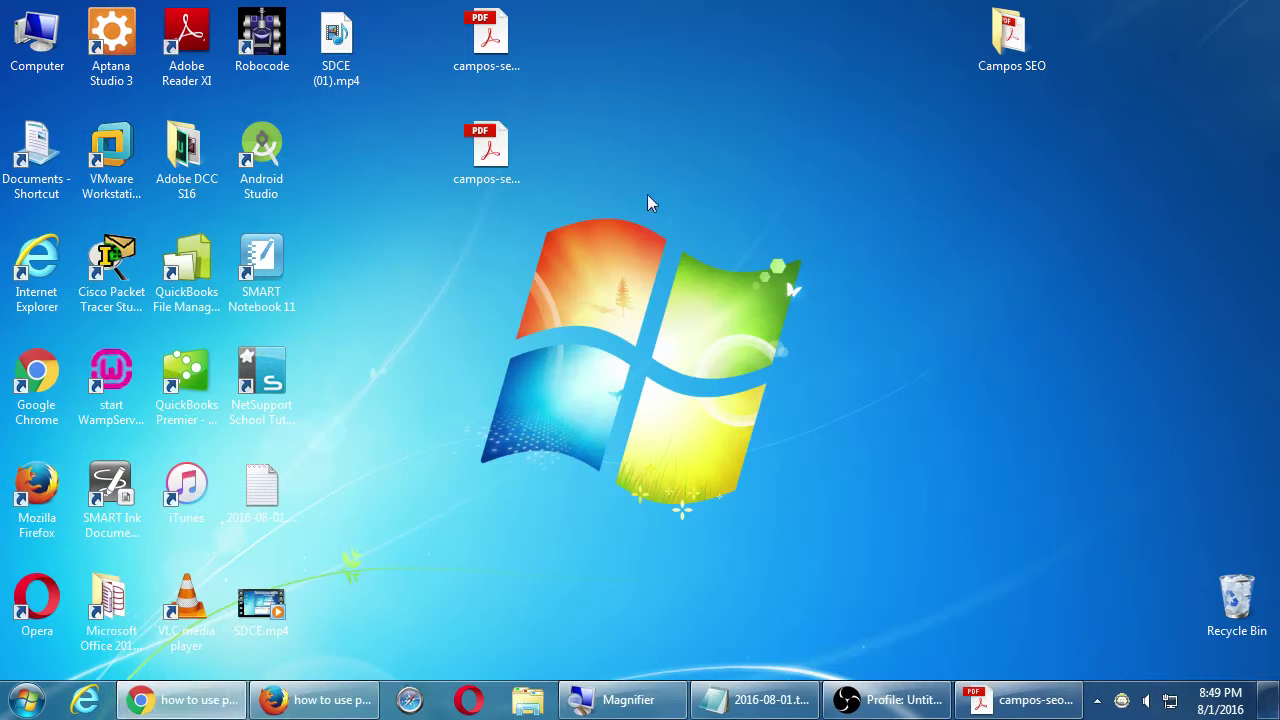
- Open campos-seo-1long-tail-strategy.pdf from the desktop, dismiss the assistive reading dialog and view the generic keywords instructions
click(486, 150)
key(super+plus)
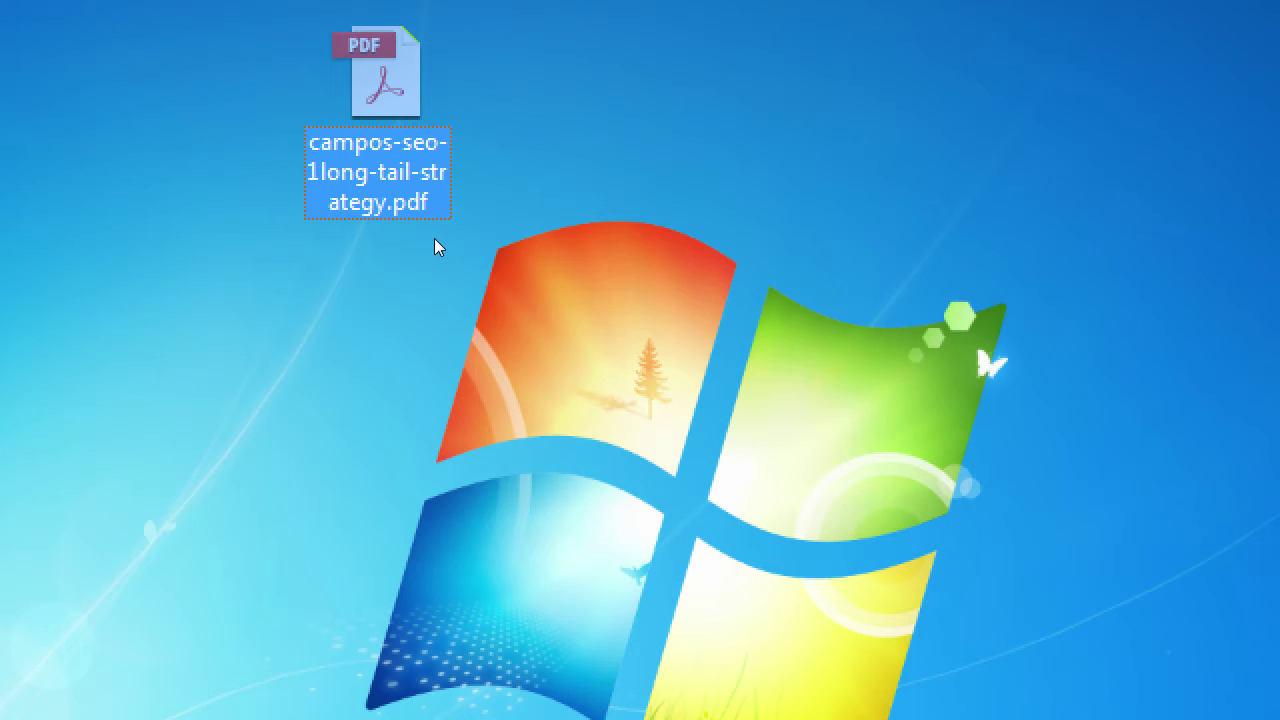
key(super+minus)
key(Return)
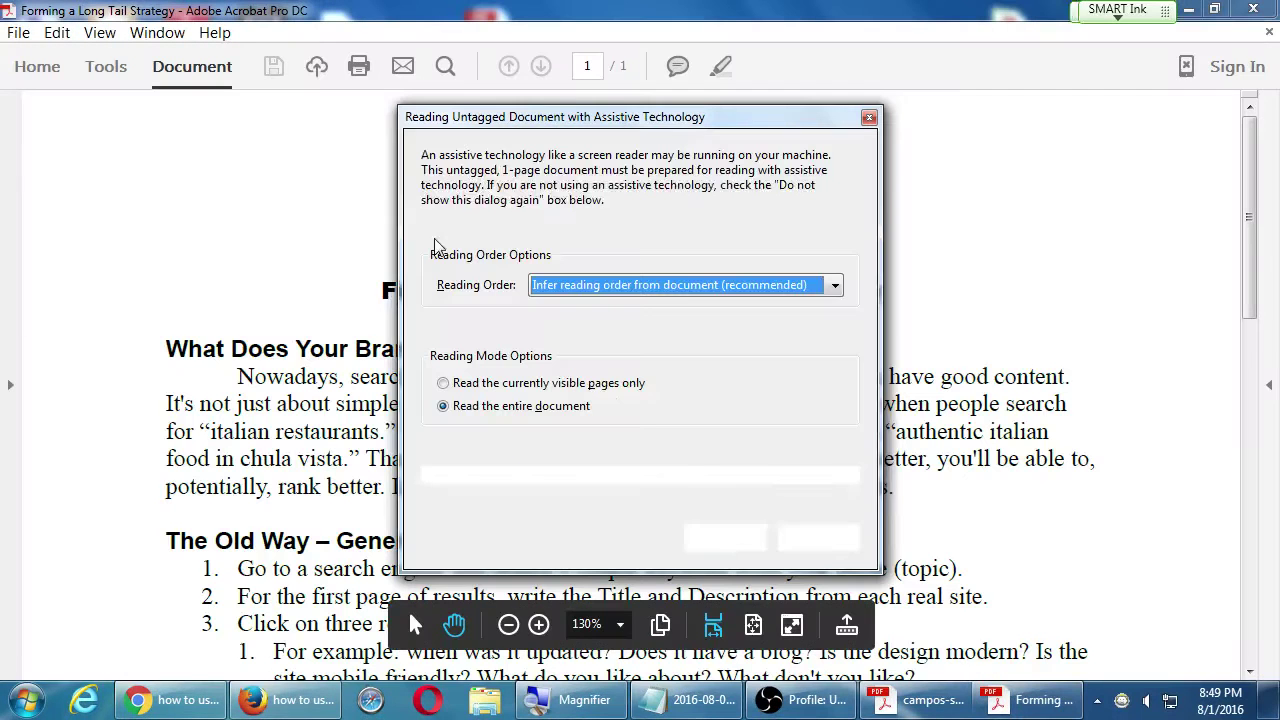
click(816, 538)
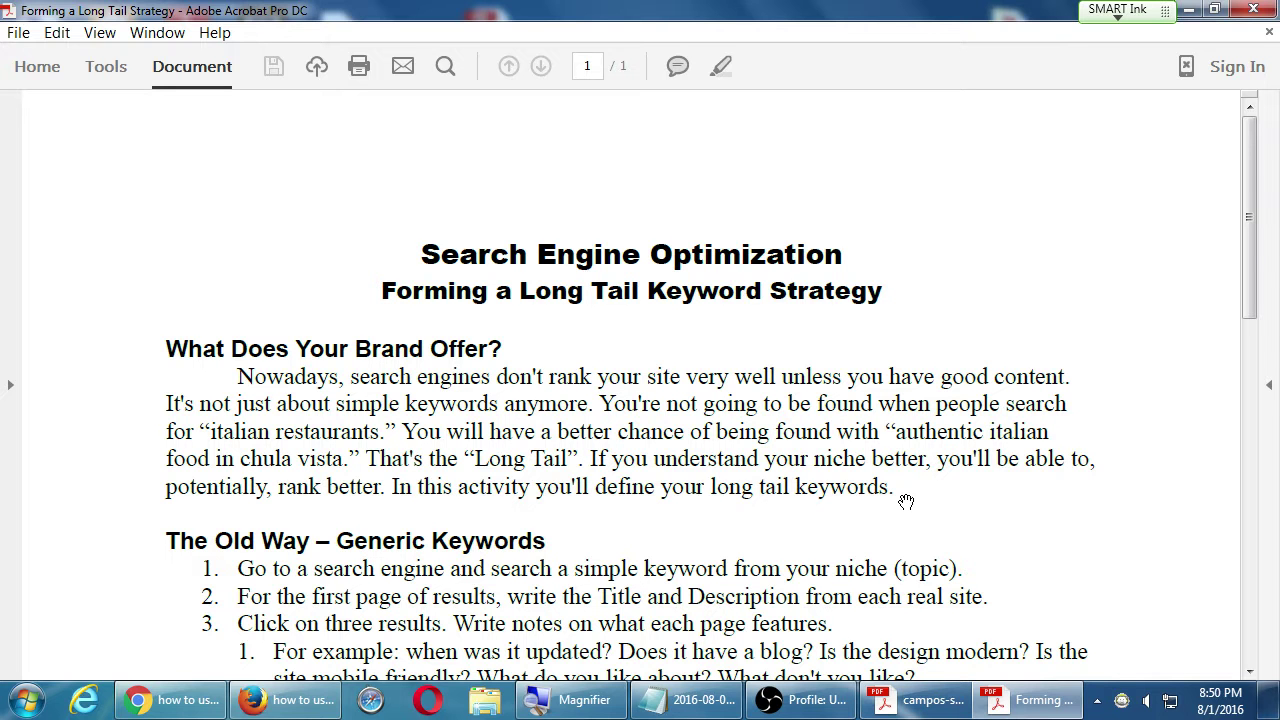
scroll(1025, 531, down, 2)
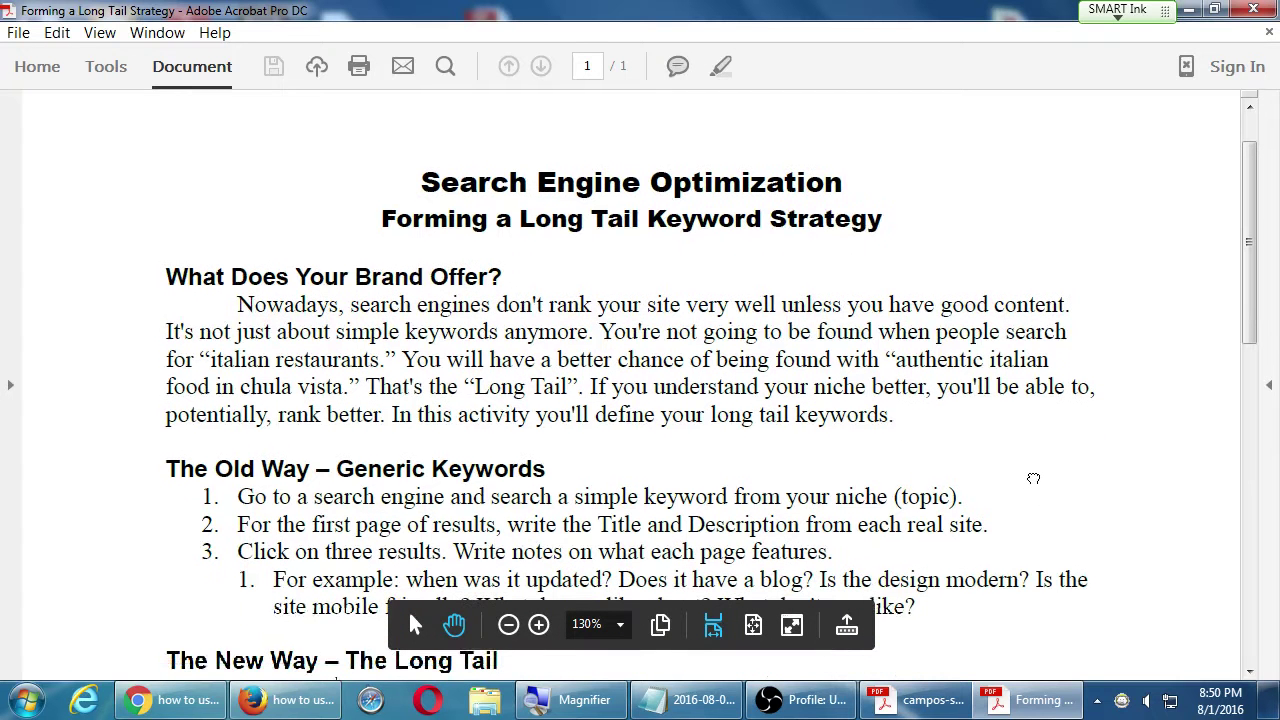
drag(1033, 479, 1033, 470)
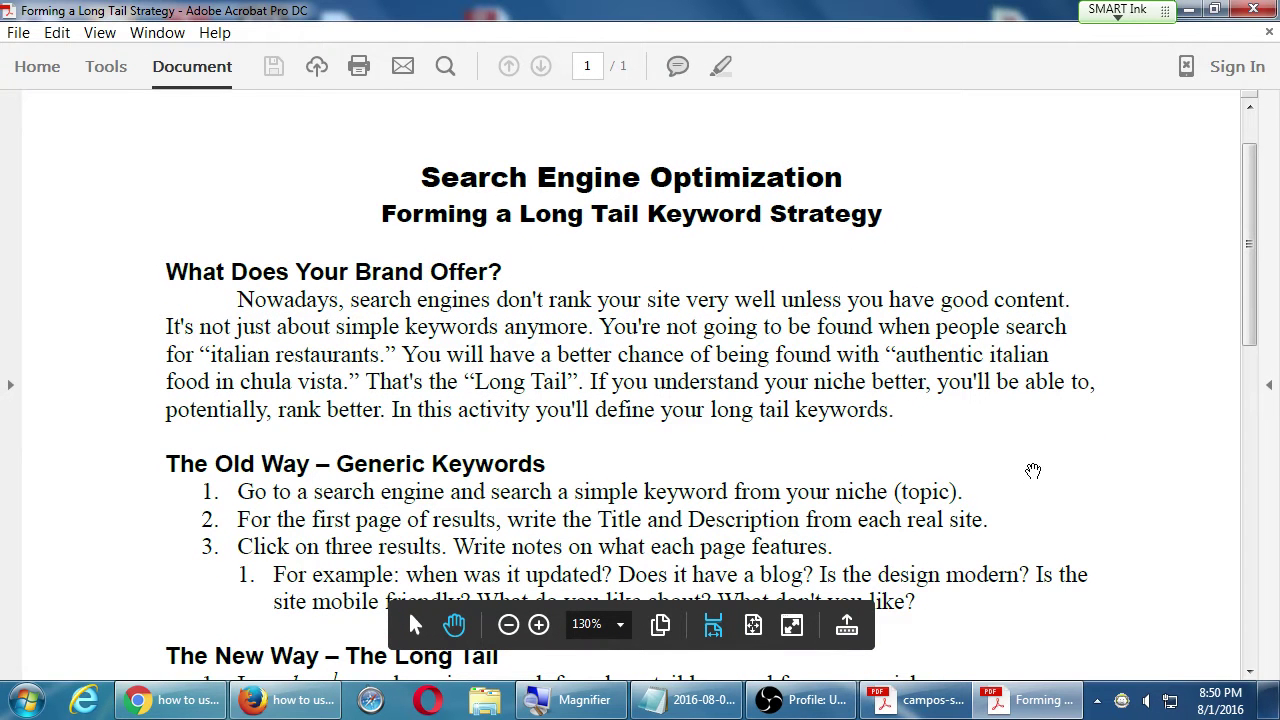
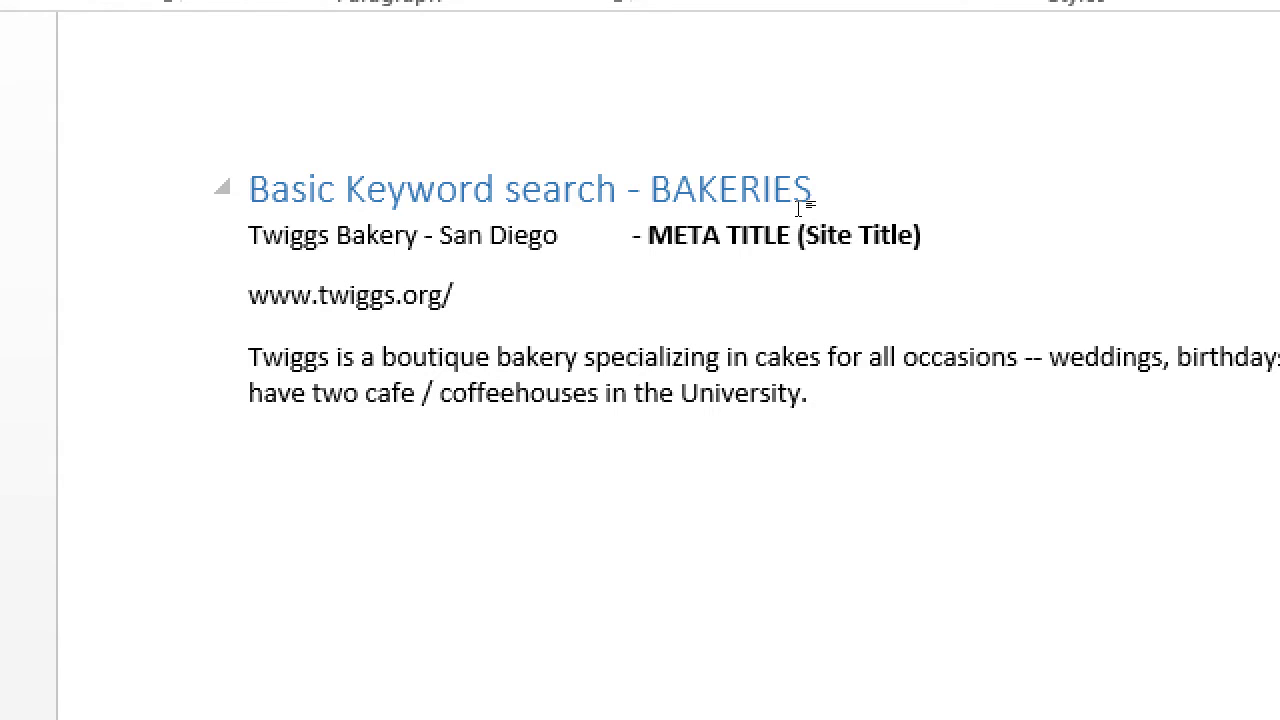
double_click(376, 235)
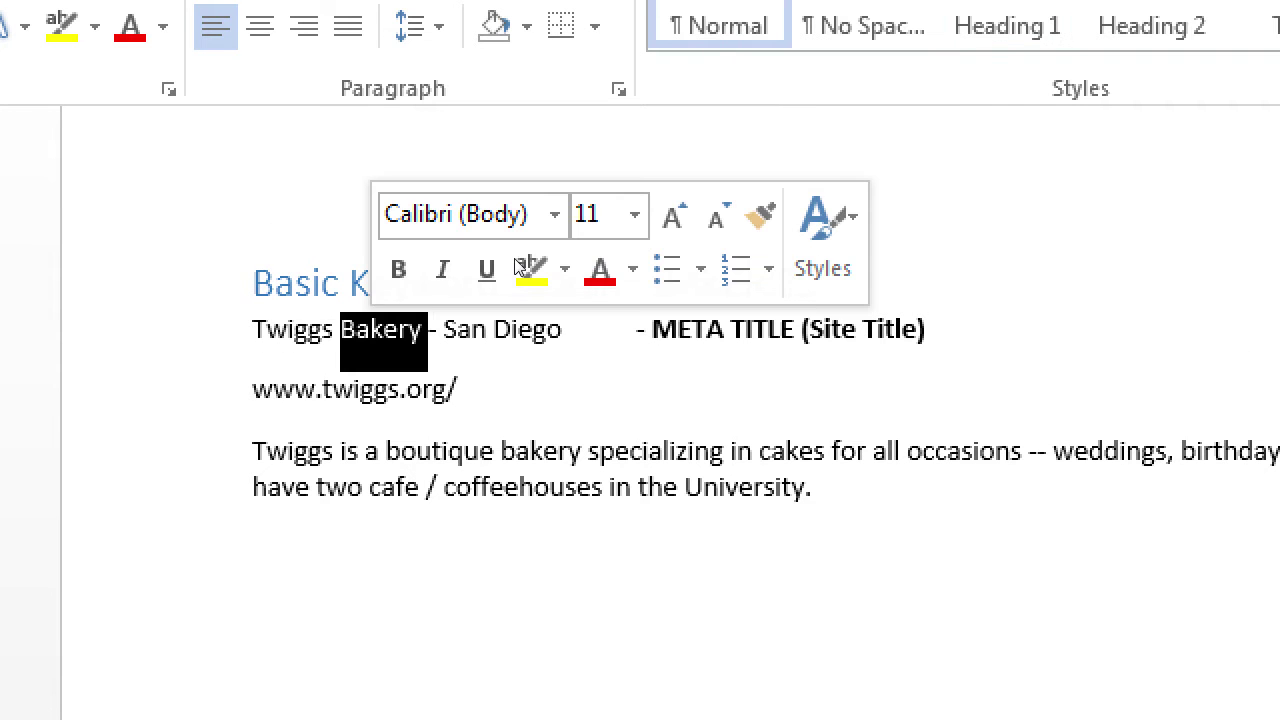
triple_click(370, 389)
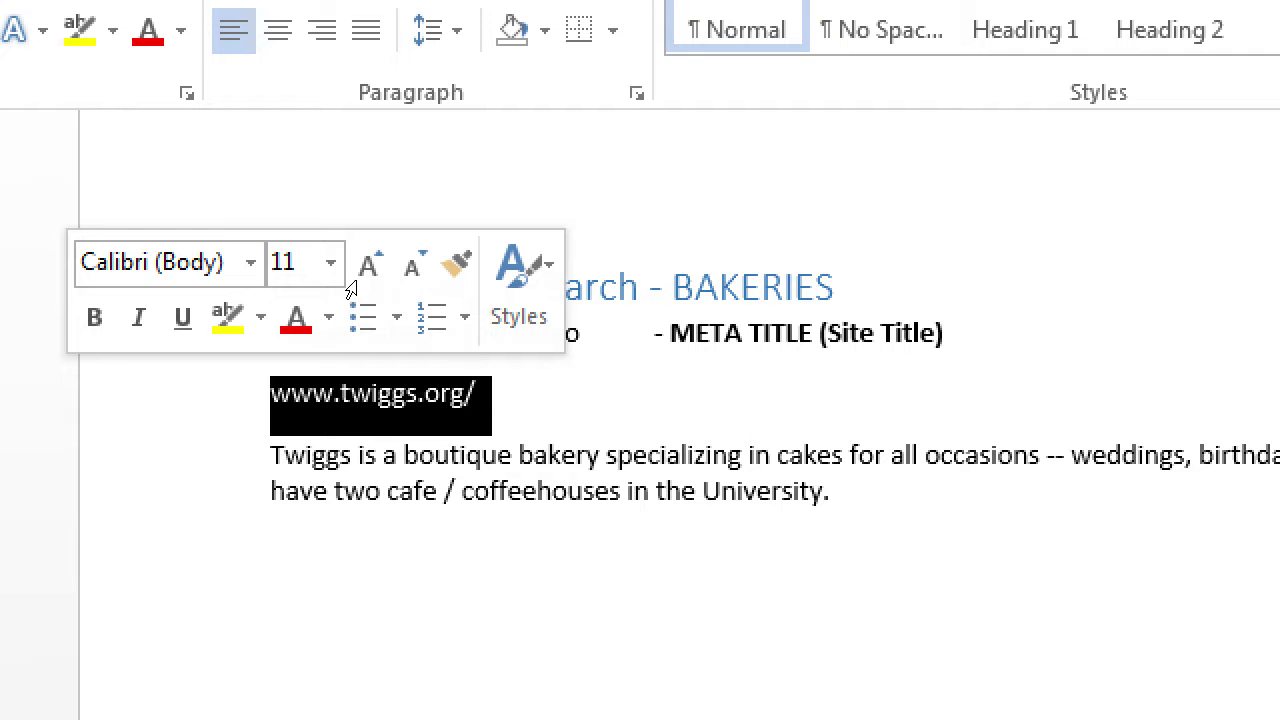
key(Right)
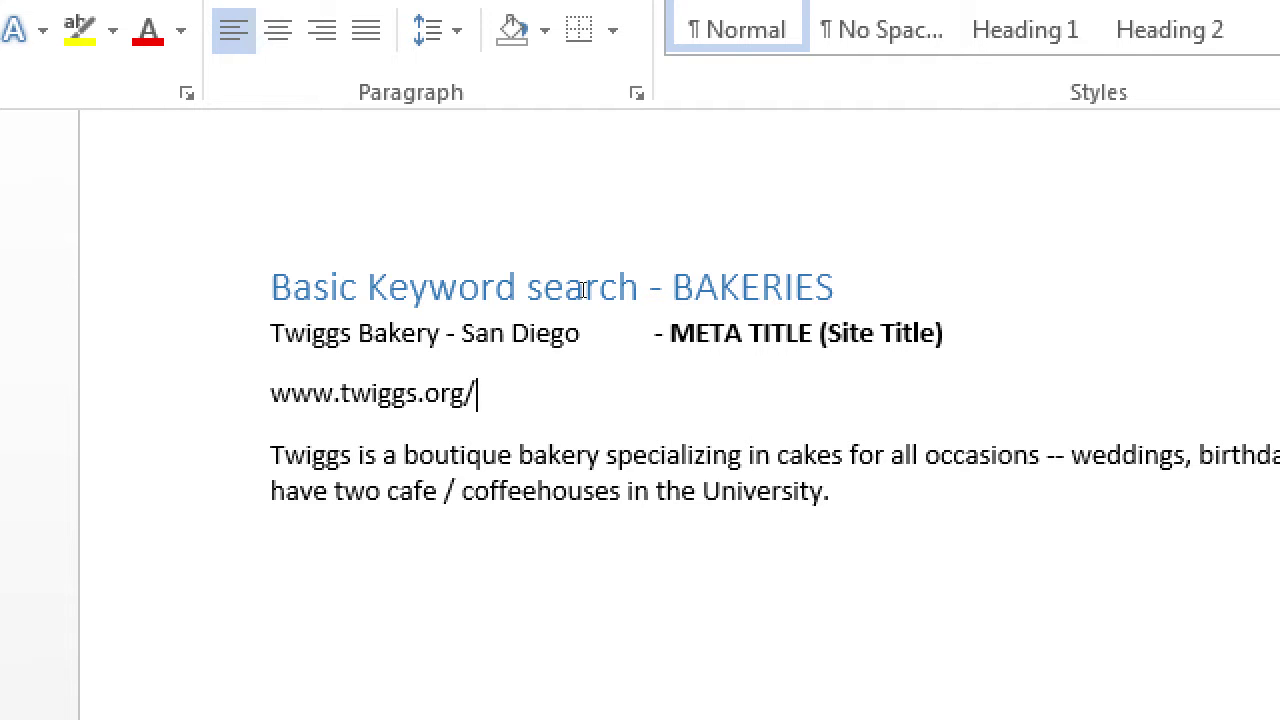
key(Tab)
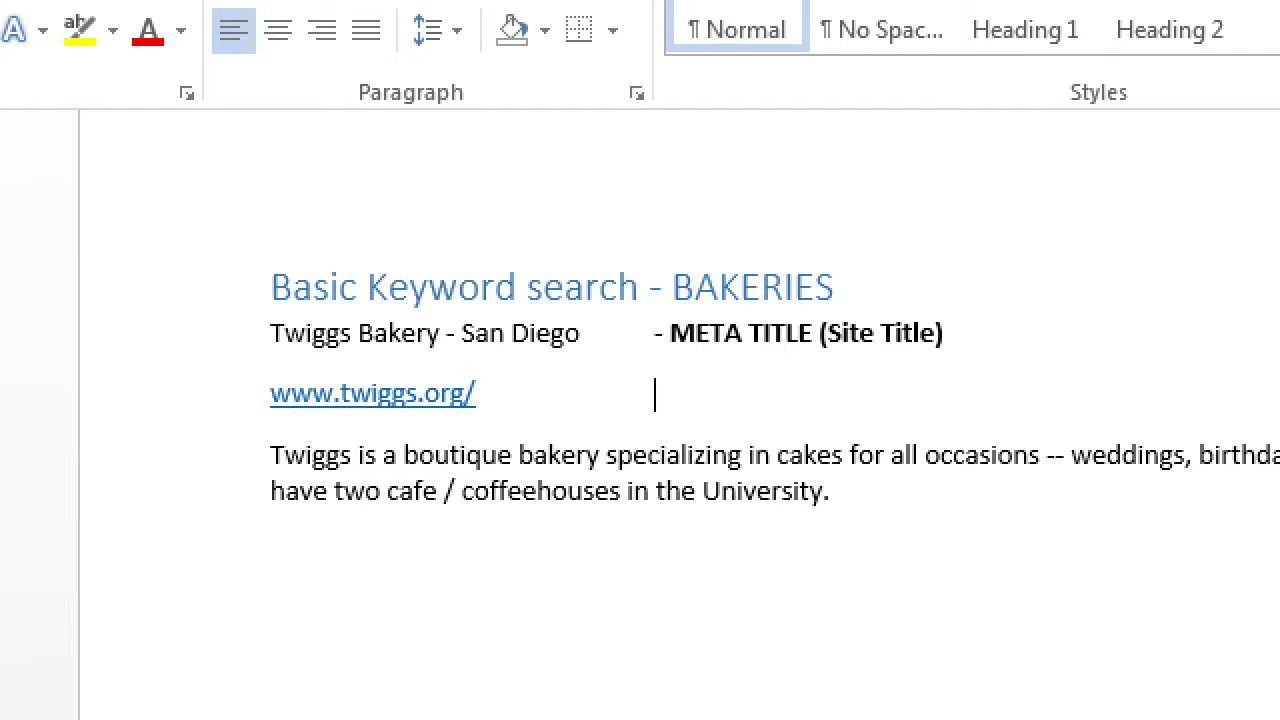
text(- Domain Na)
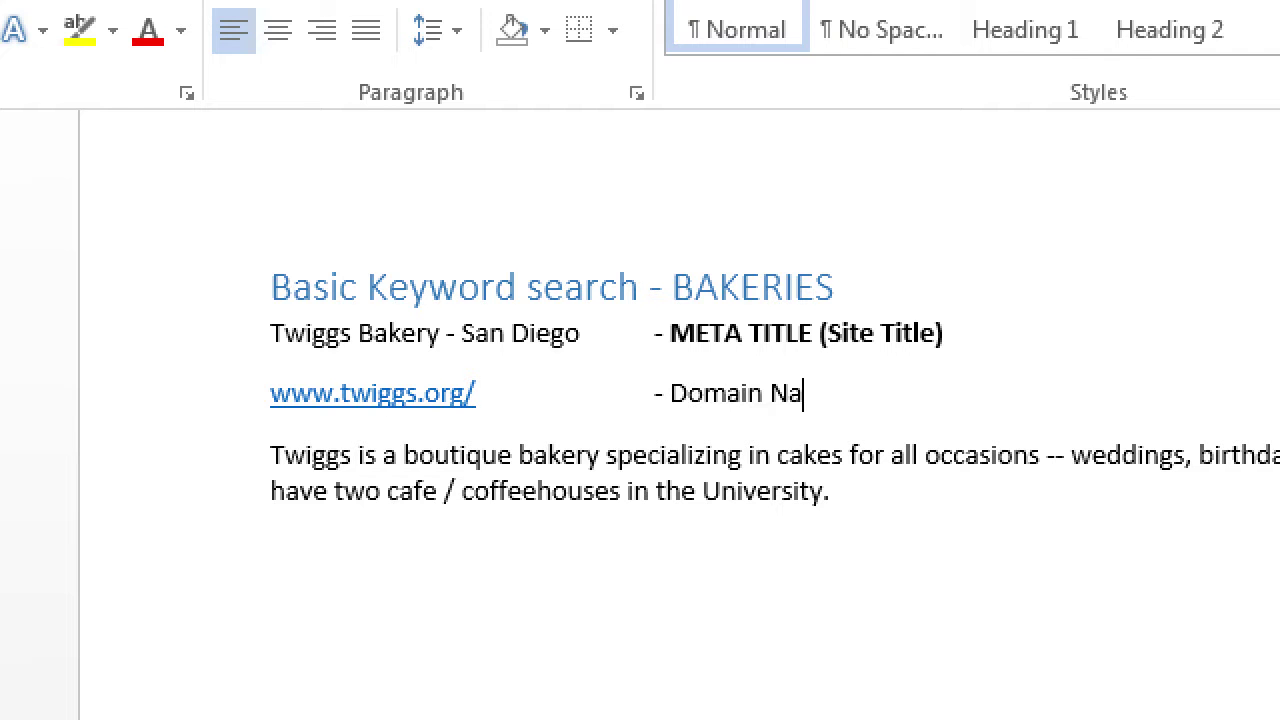
text(me (URL/)
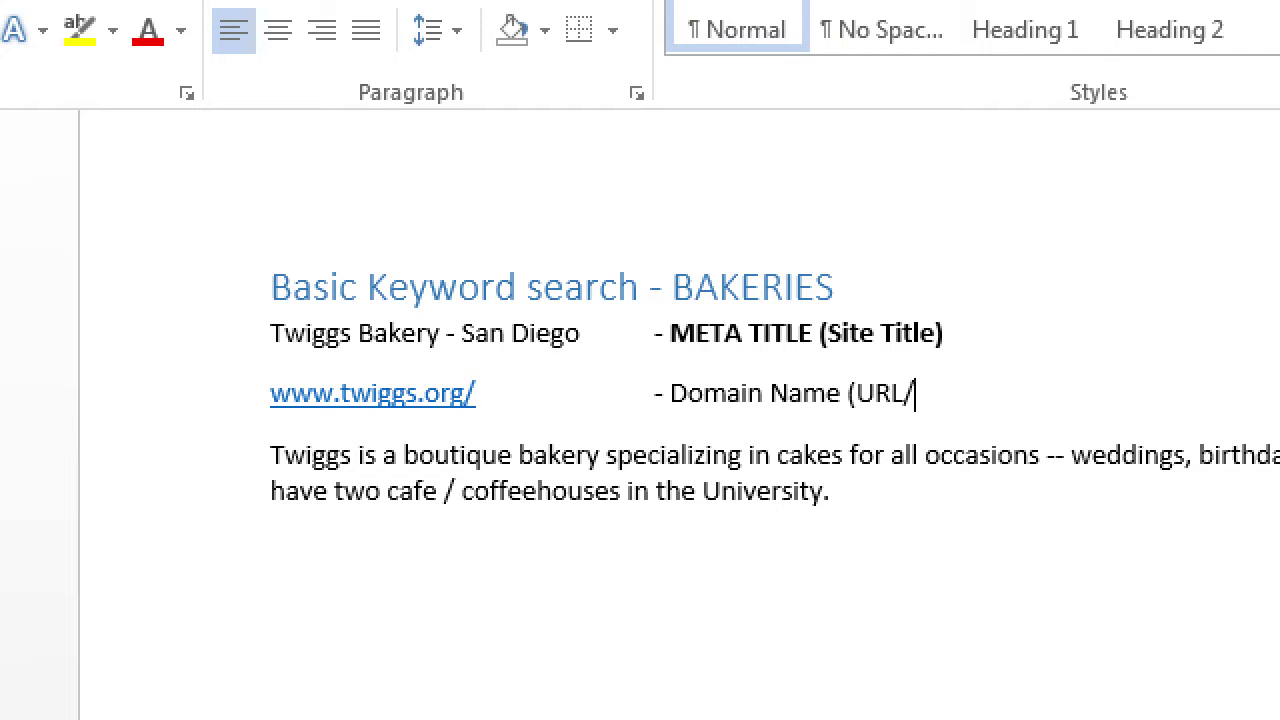
text(Adress))
- Make the "- Domain Name (URL/Adress)" note beside the Twiggs web address bold
key(ctrl+shift+Left)
key(ctrl+shift+Left)
key(ctrl+shift+Left)
key(ctrl+shift+Left)
key(ctrl+shift+Left)
key(ctrl+shift+Left)
key(ctrl+shift+Left)
key(ctrl+shift+Left)
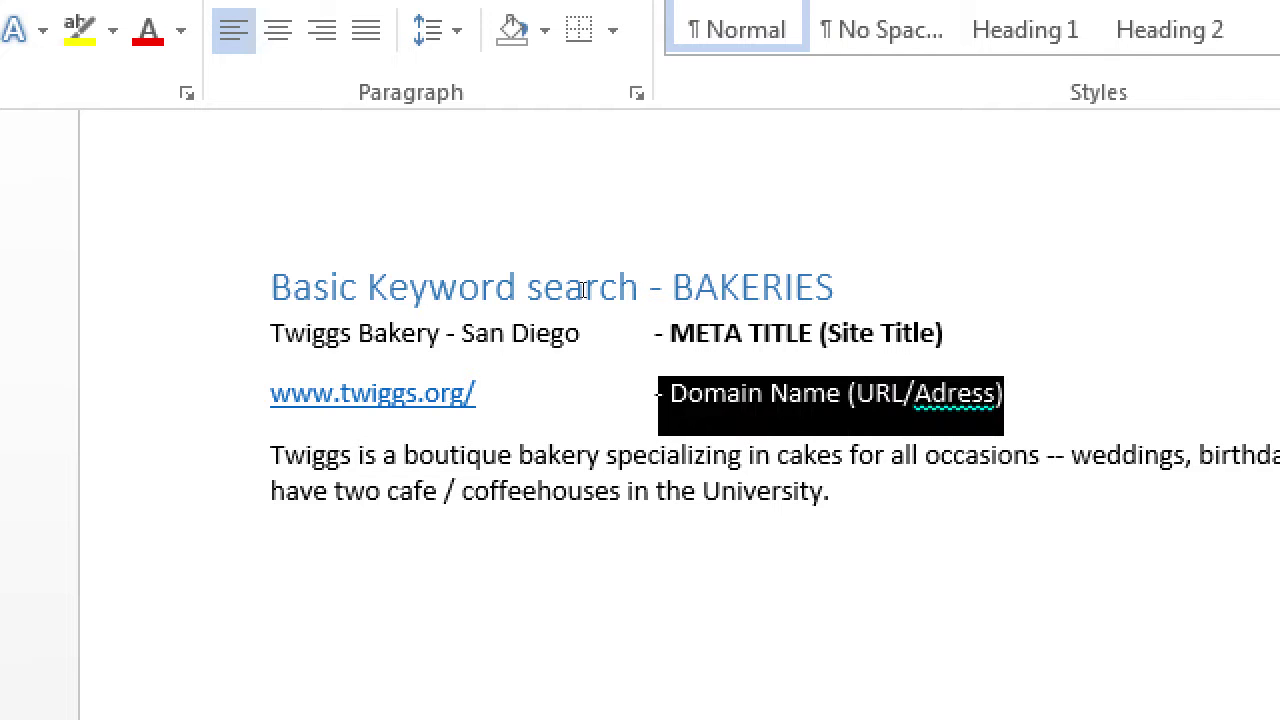
key(ctrl+b)
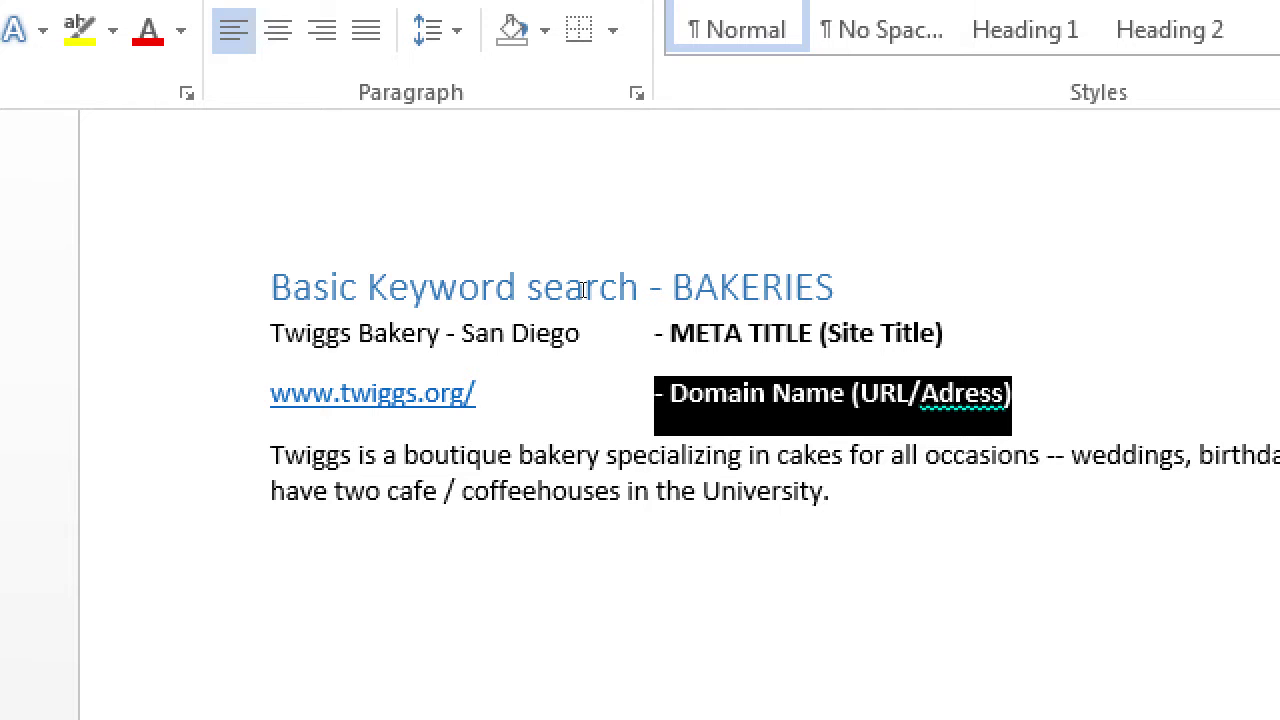
key(Left)
key(Left)
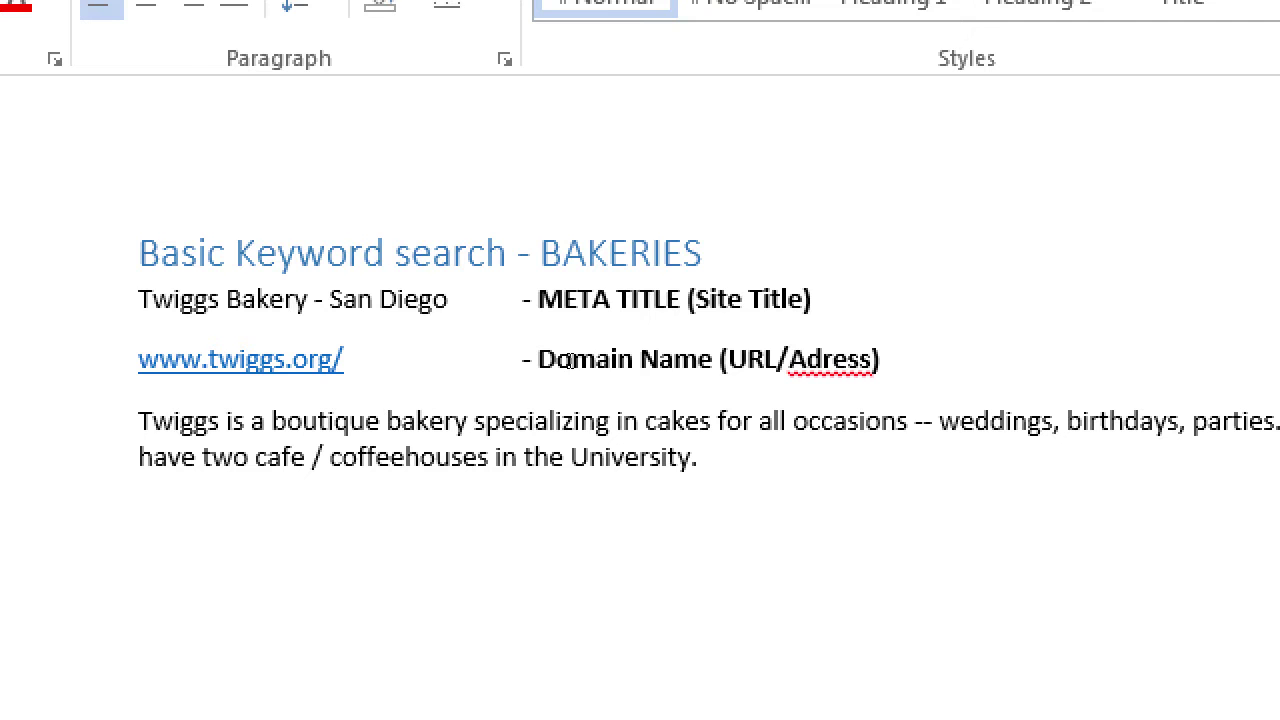
- Append "– META DESCRIPTION" in bold to the end of the Twiggs description paragraph
key(ctrl+End)
text(- META DESCRIPTION)
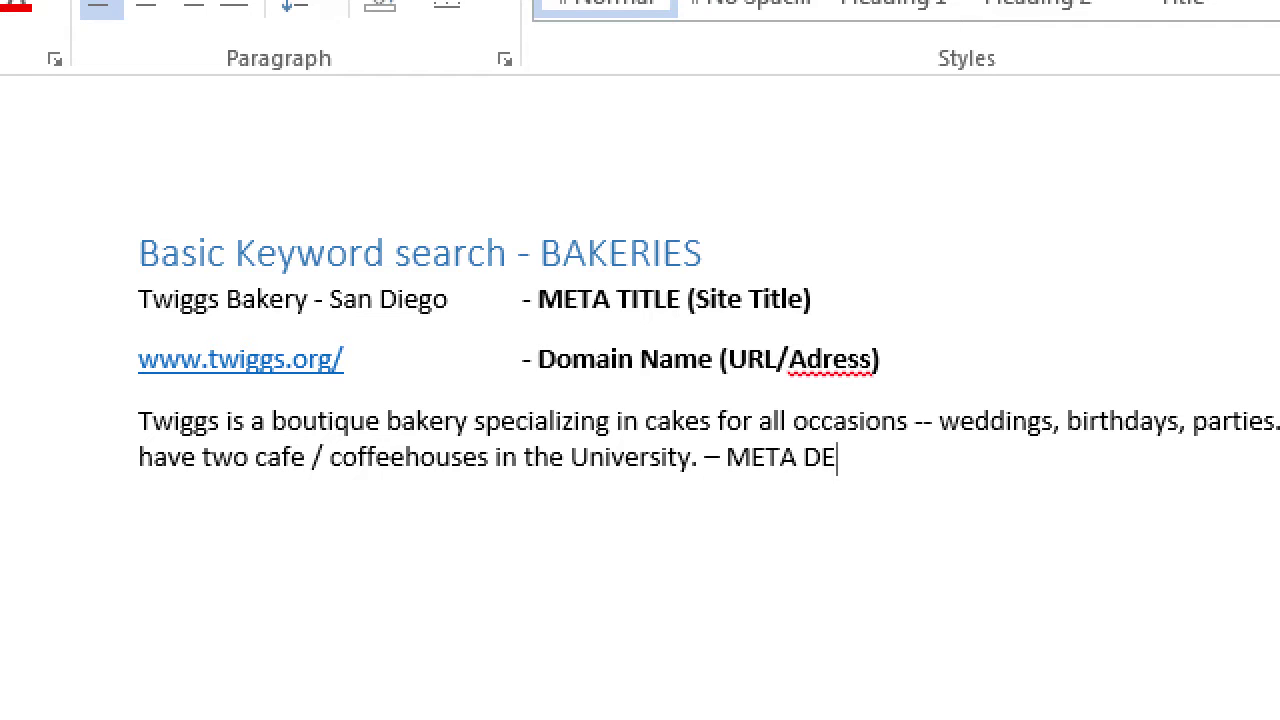
key(ctrl+shift+Left)
key(ctrl+shift+Left)
key(ctrl+shift+Left)
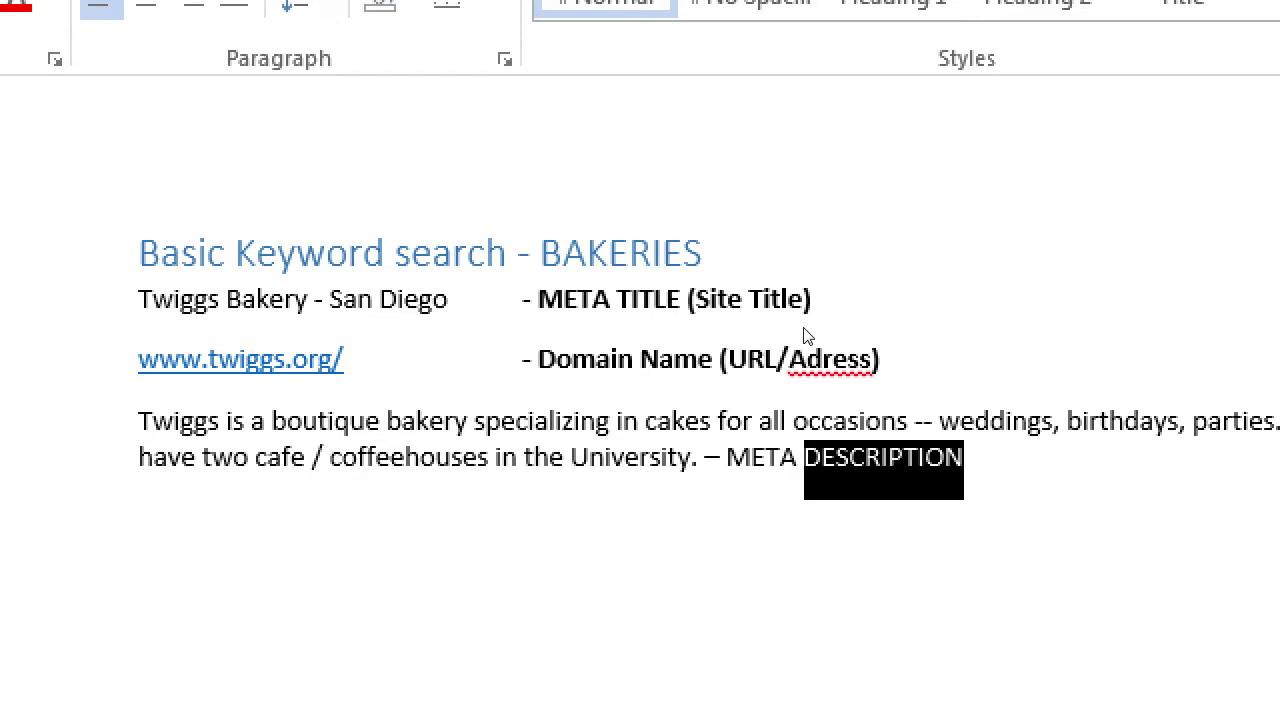
key(ctrl+b)
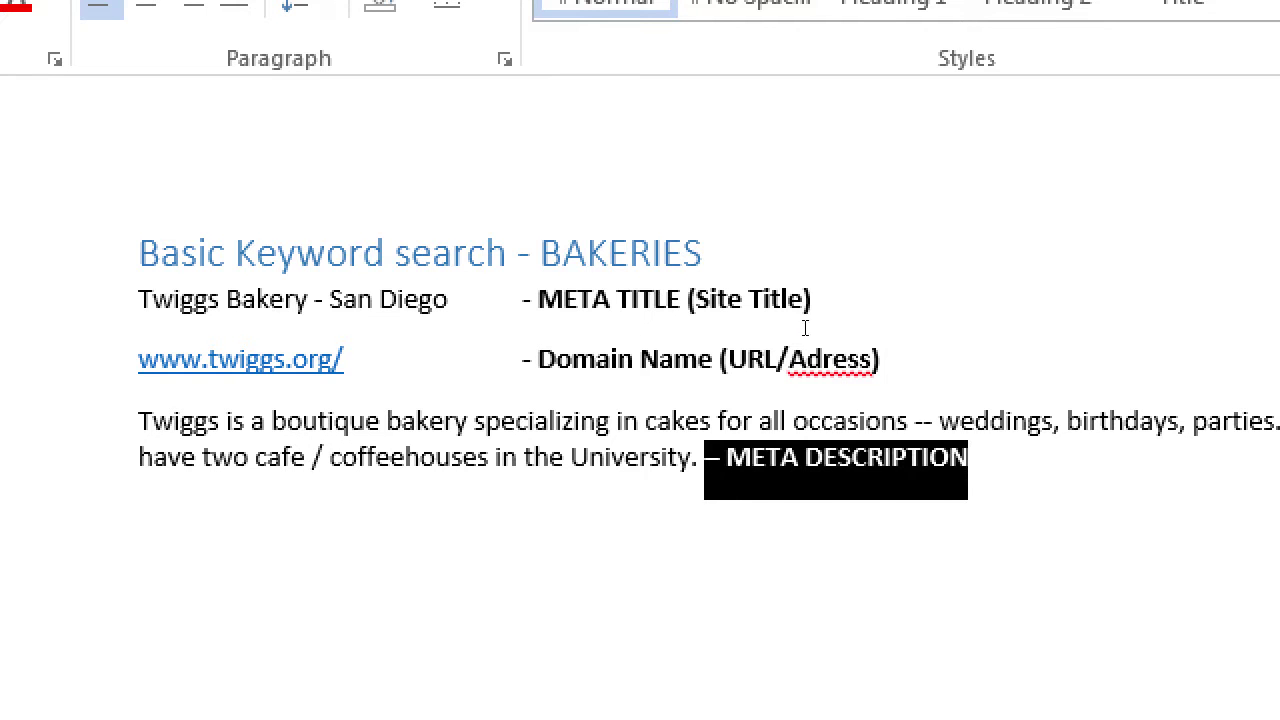
key(End)
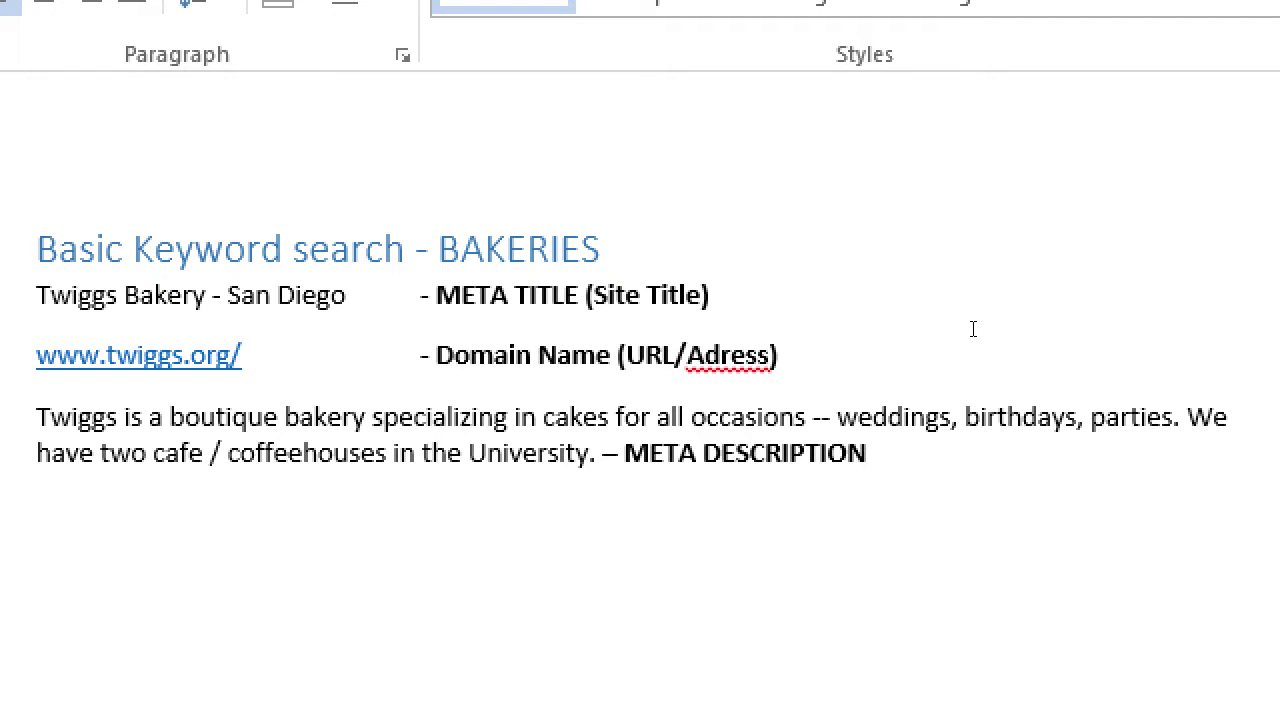
- Select the word "bakery" in the Twiggs description to point out the keyword, and start a new paragraph after META DESCRIPTION
key(ctrl+Left)
key(ctrl+Left)
key(ctrl+Left)
double_click(342, 417)
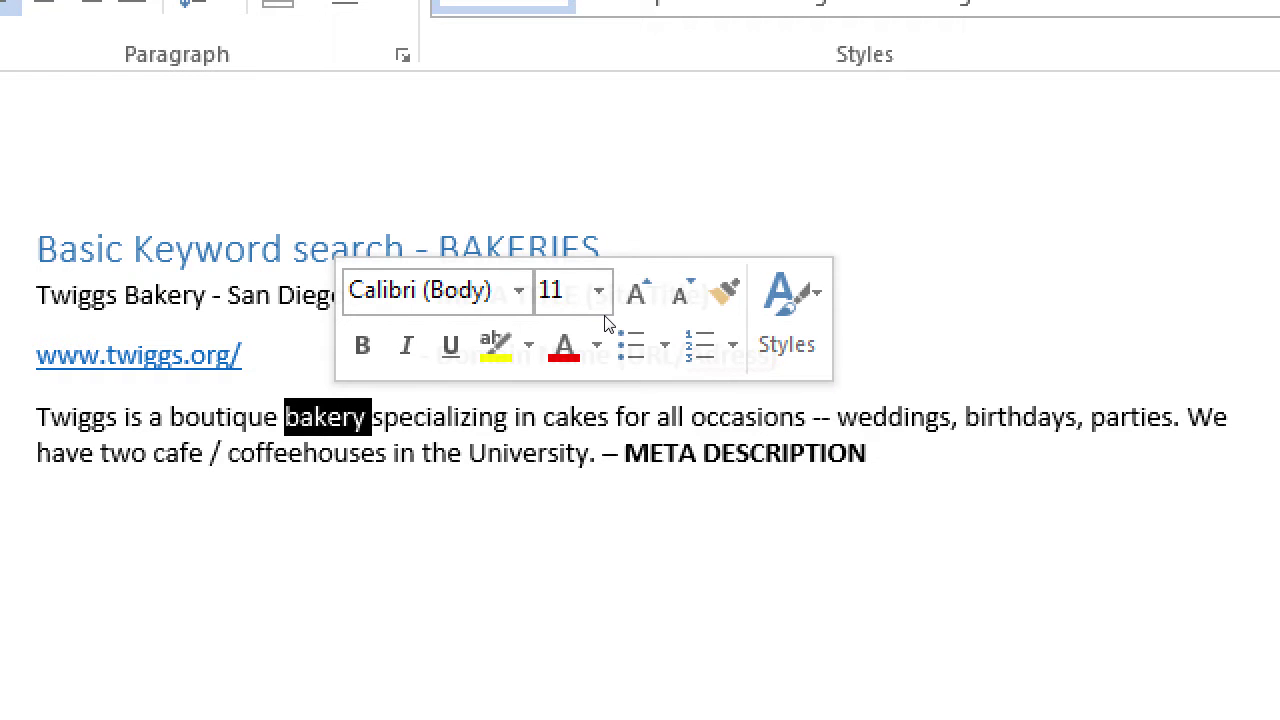
key(Down)
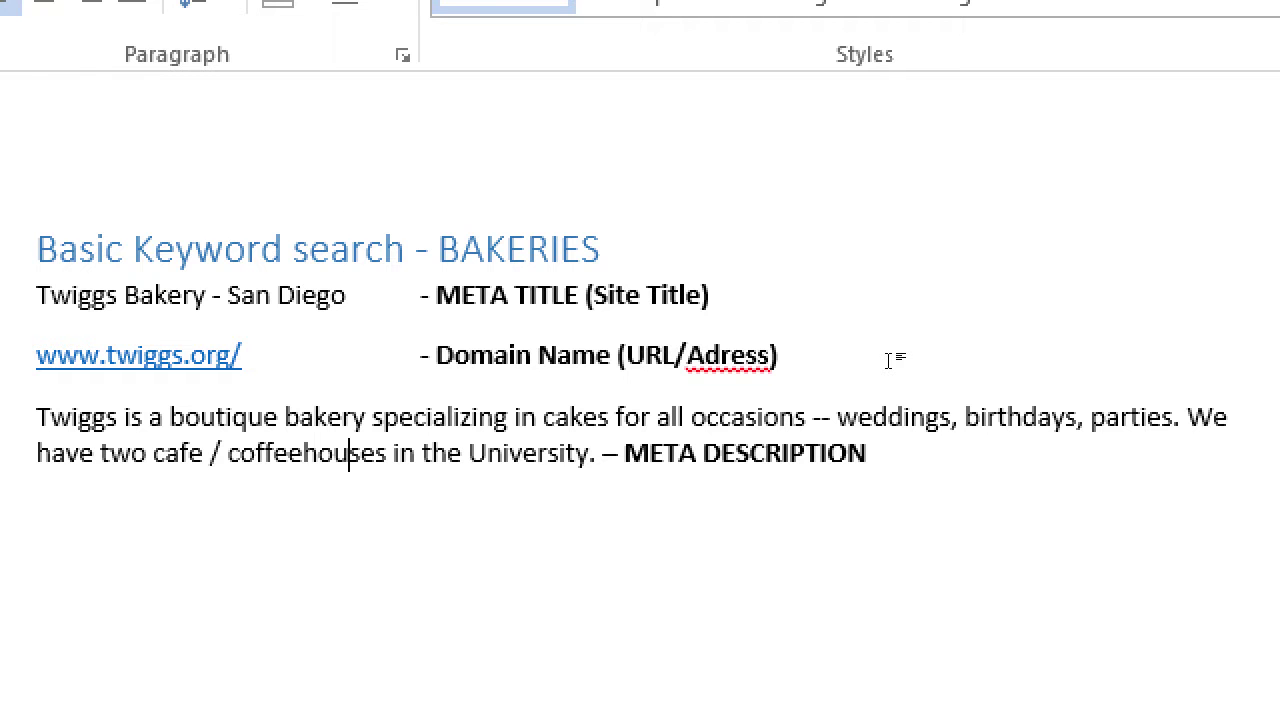
key(End)
key(Return)
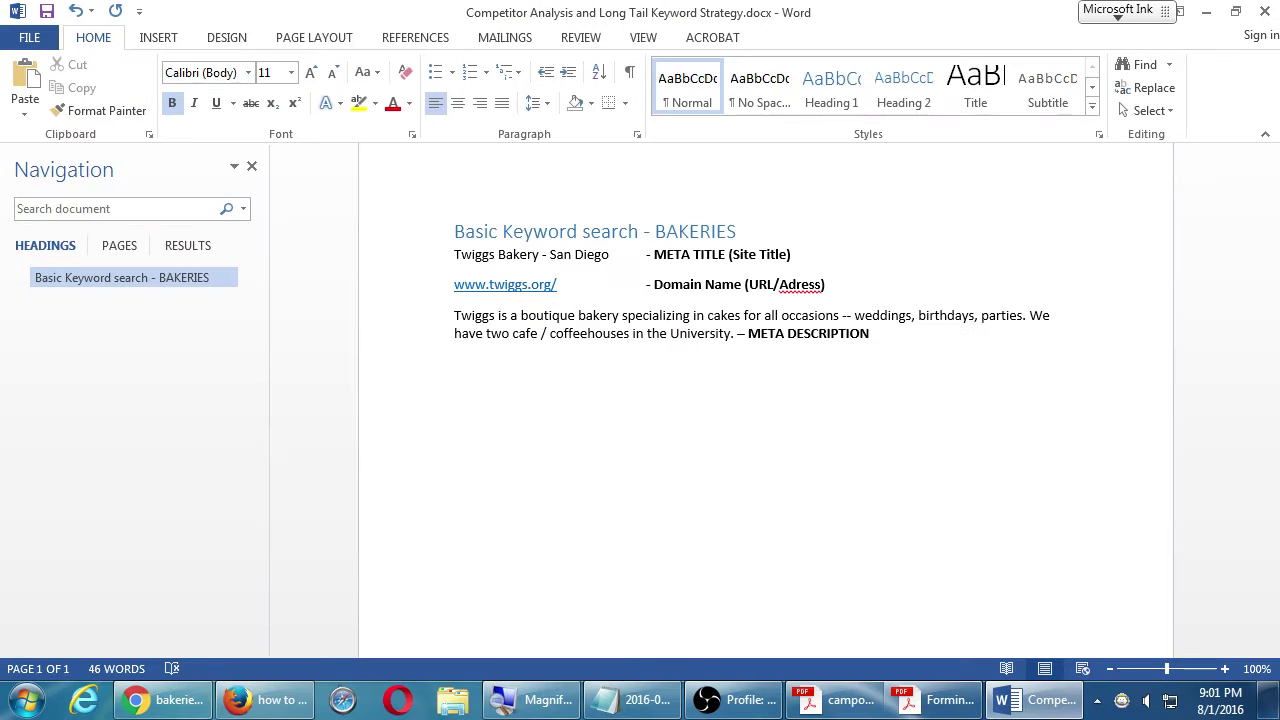
- Switch to the Google bakeries results in Chrome and copy the complete Carlo's Bakery of Cake Boss listing
key(alt+Tab)
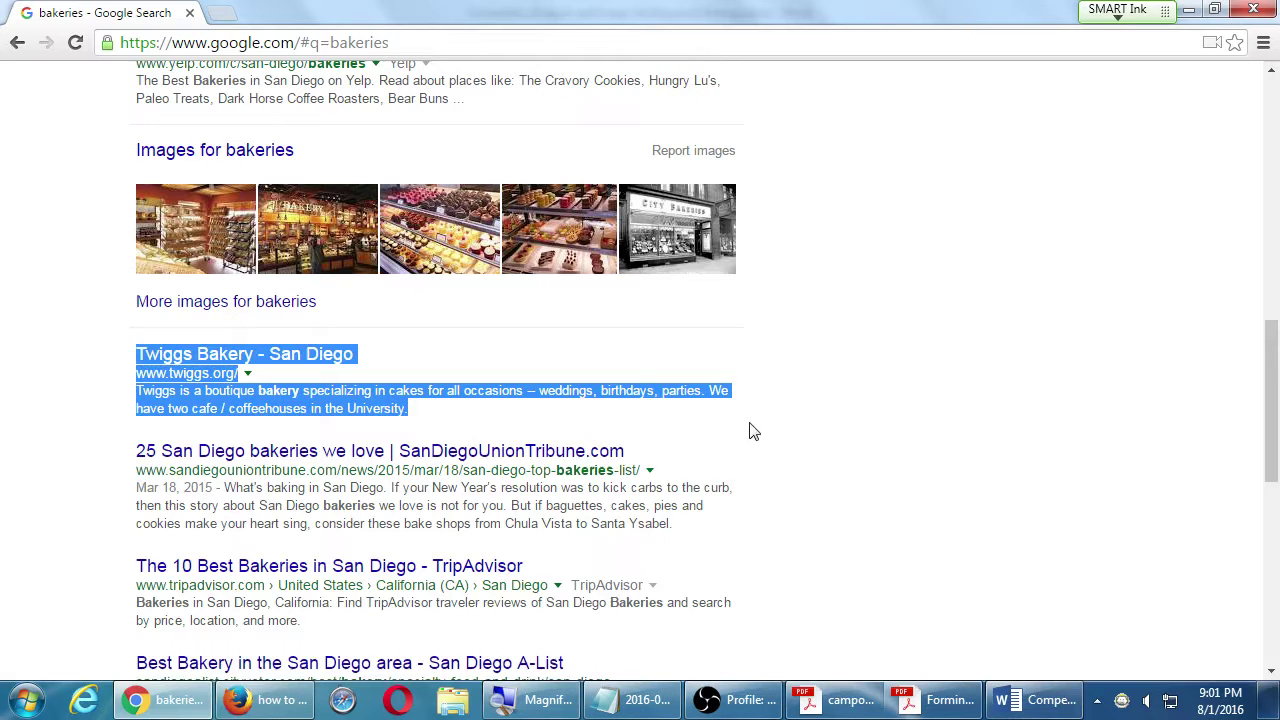
scroll(766, 450, down, 1)
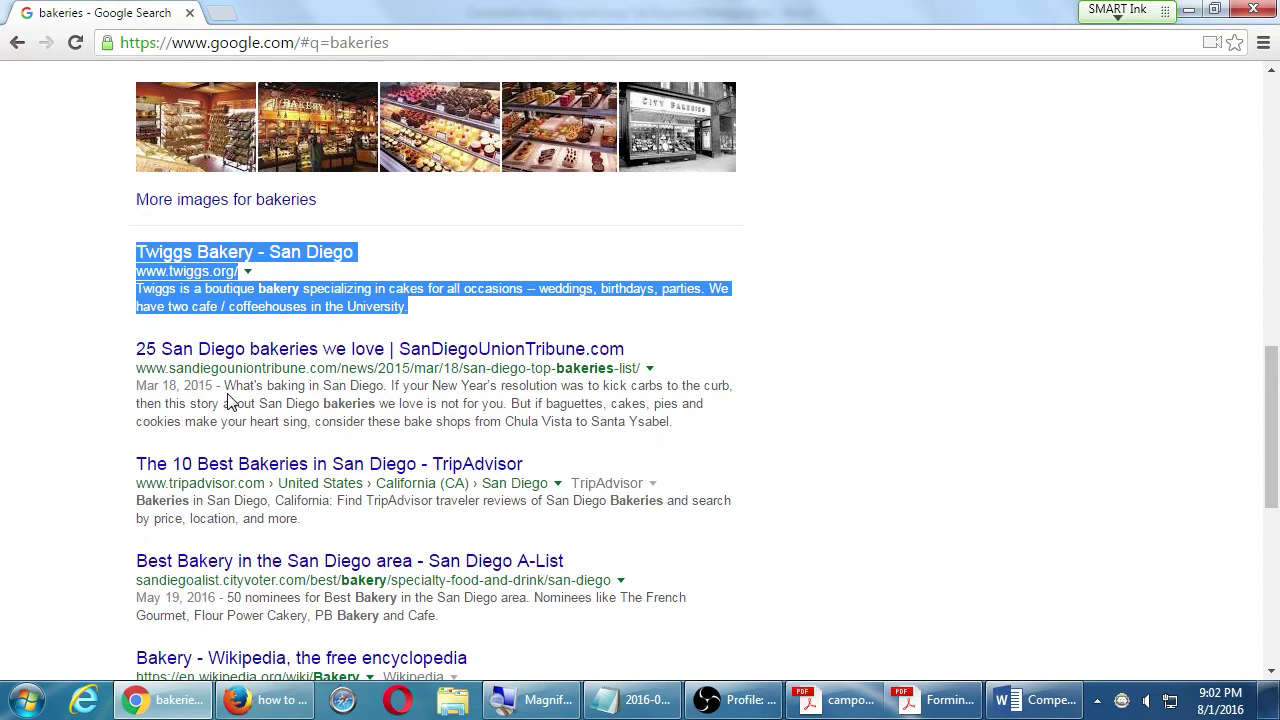
click(114, 395)
scroll(112, 395, down, 1)
scroll(112, 395, down, 1)
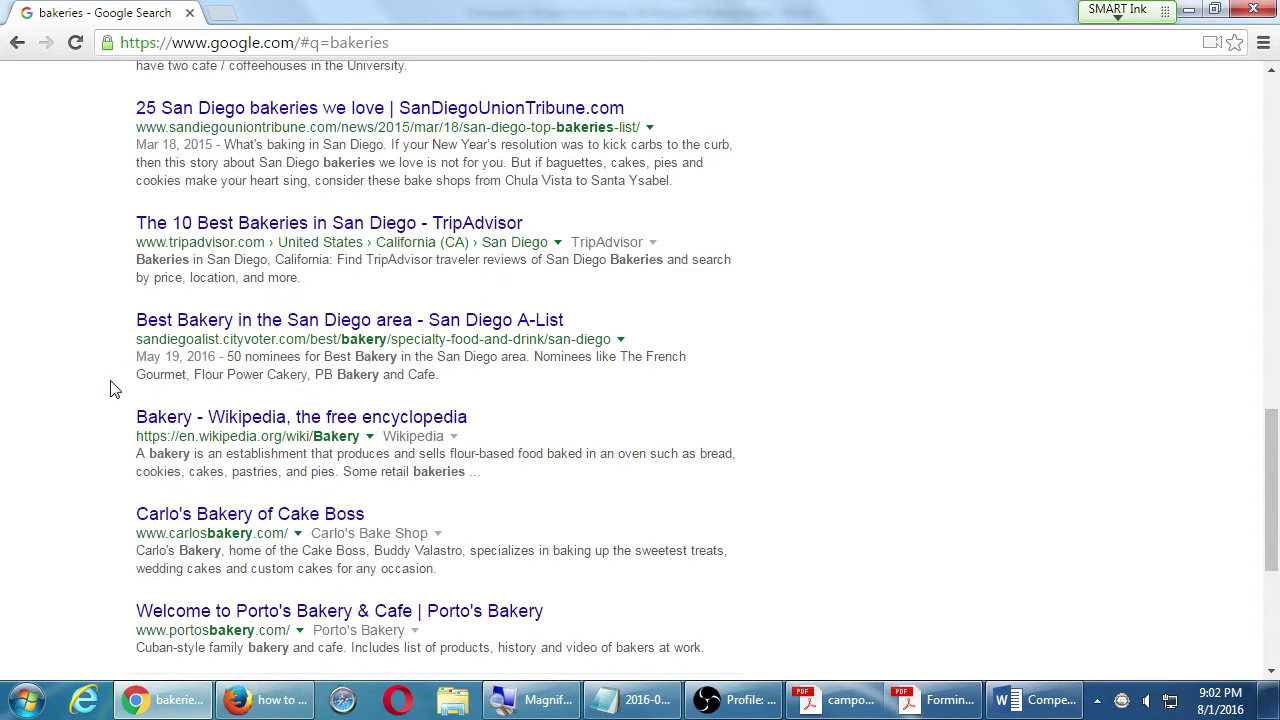
scroll(110, 388, down, 1)
scroll(127, 383, down, 1)
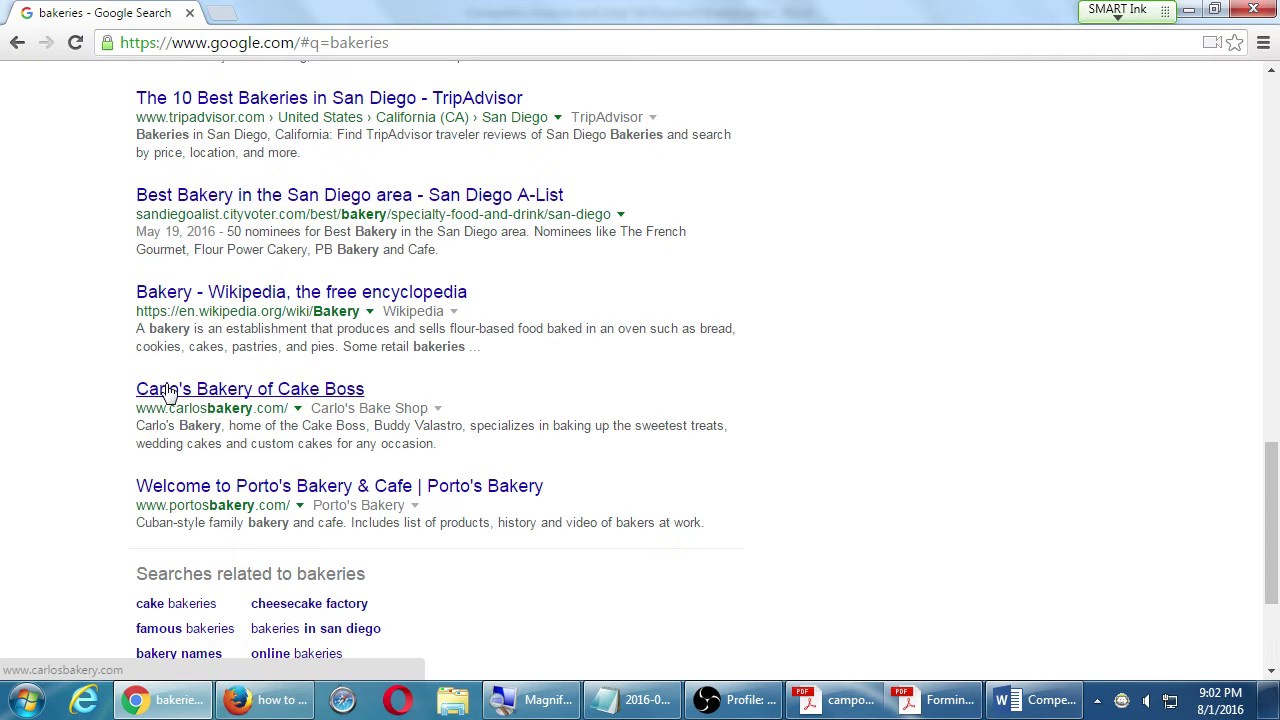
drag(451, 457, 89, 403)
key(super+c)
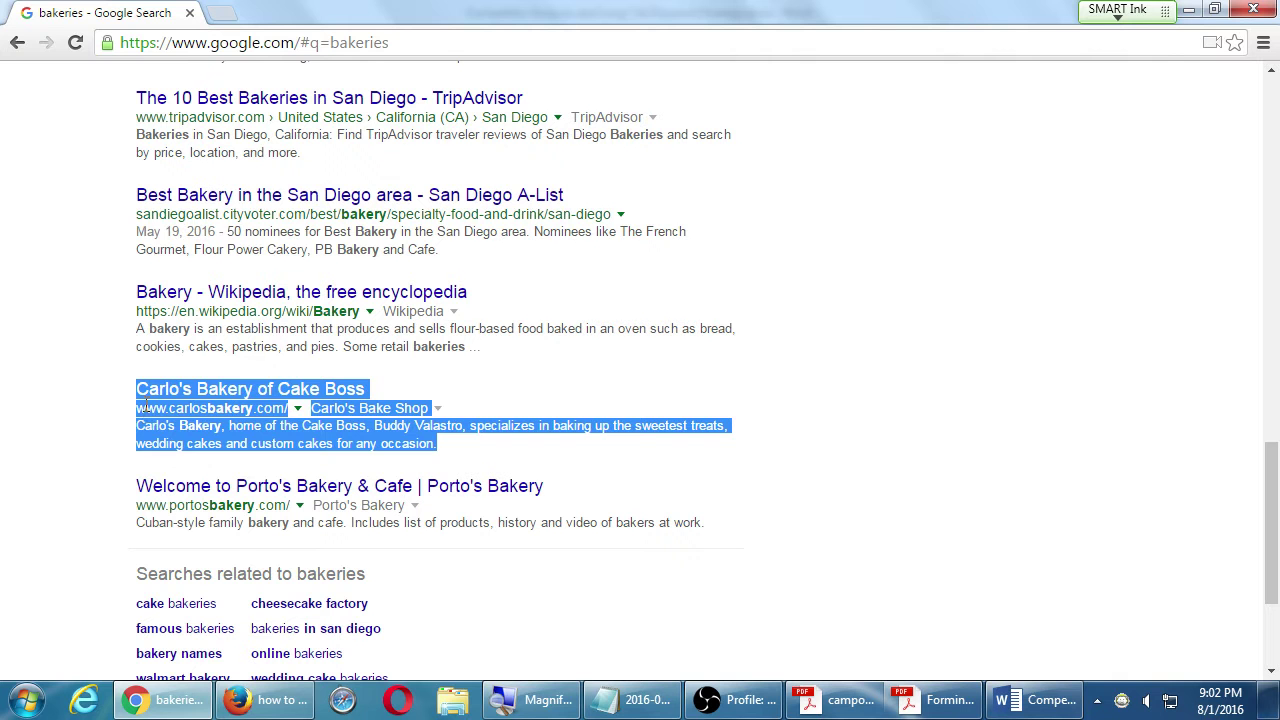
- Paste the copied Carlo's Bakery listing below the Twiggs entry in the Word document and separate the two with a blank line
click(652, 706)
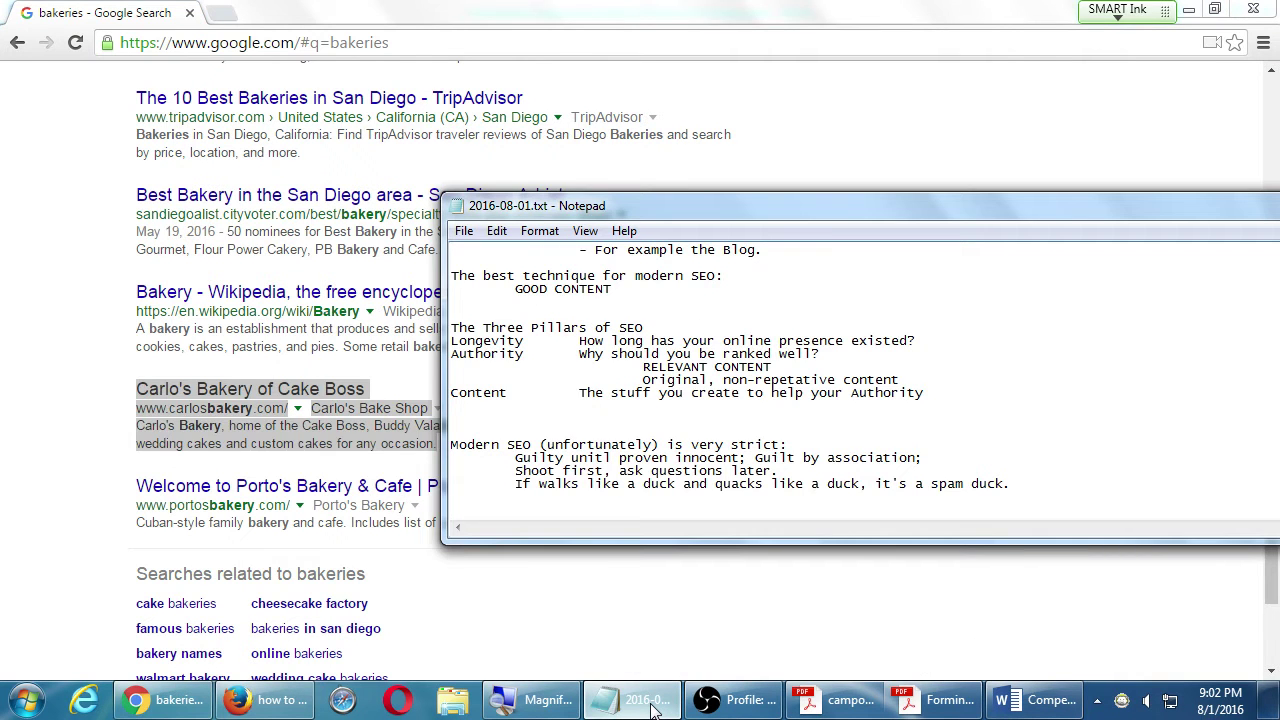
click(1035, 700)
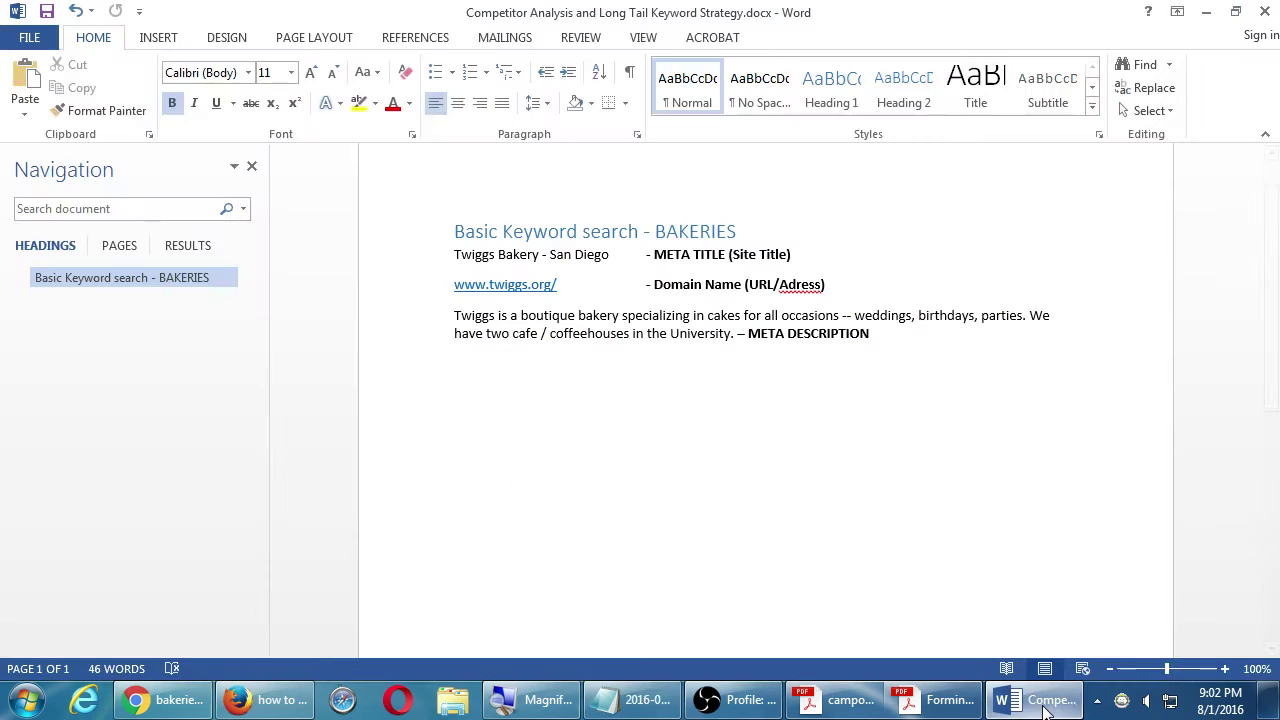
right_click(557, 410)
click(660, 200)
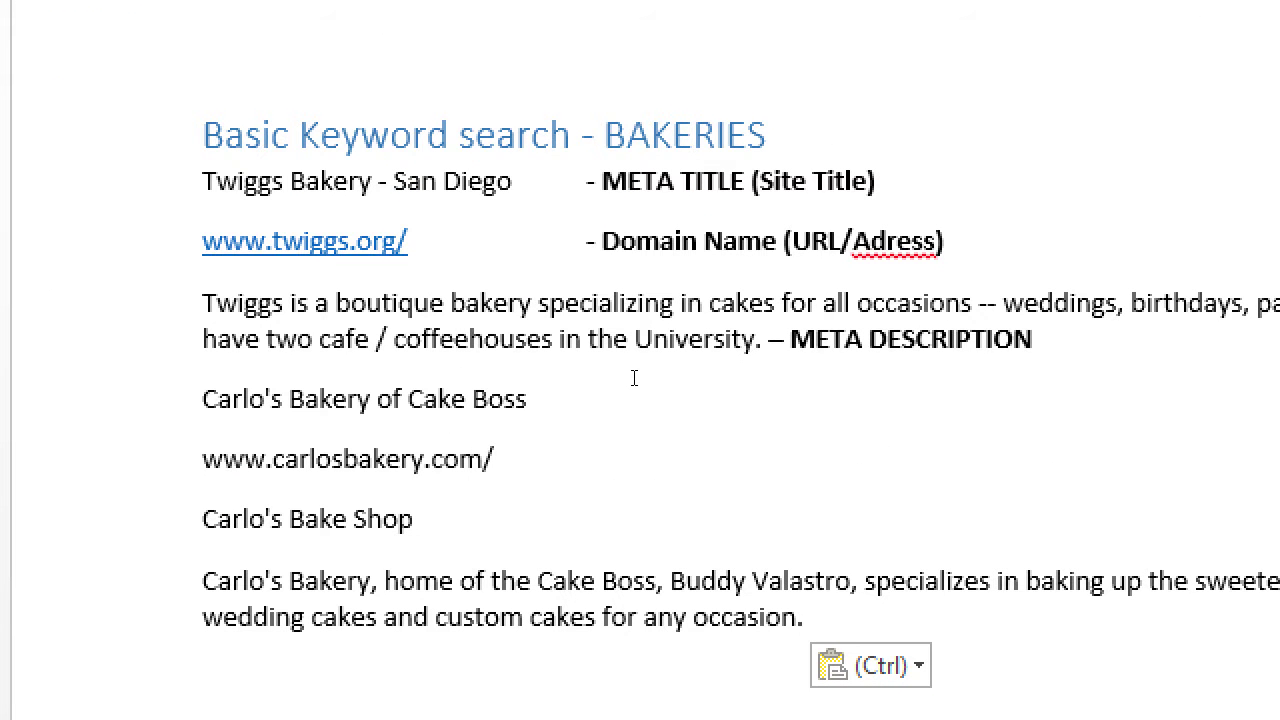
click(638, 402)
key(Home)
key(Return)
- Switch back to Chrome and compare the Carlo's Bakery listing with the other Google results for bakeries
key(alt+Tab)
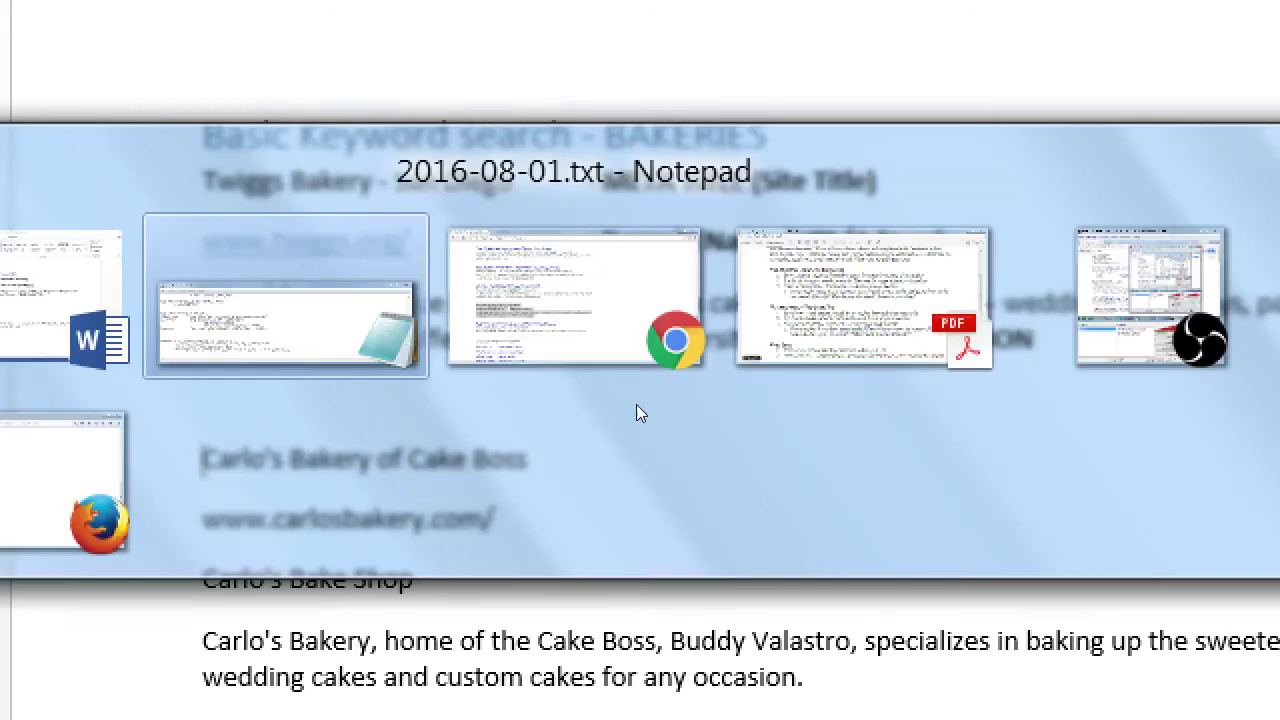
key(alt+Tab)
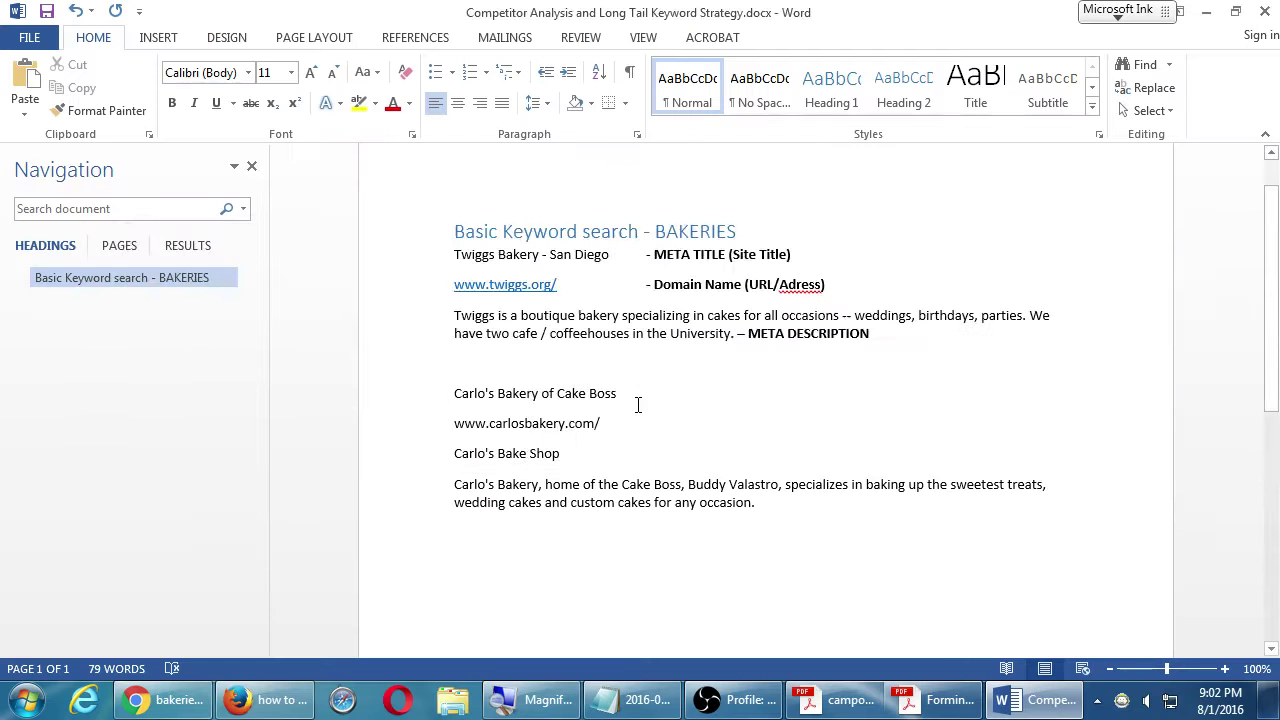
key(alt+Tab)
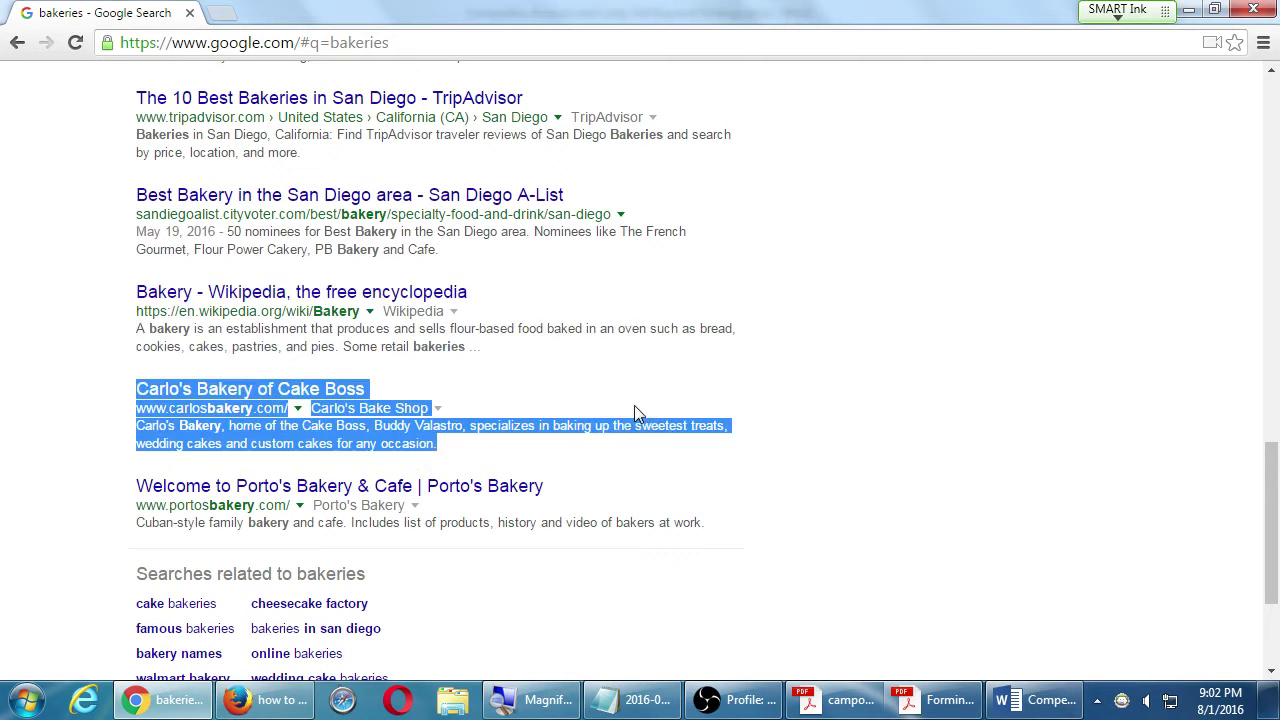
click(912, 521)
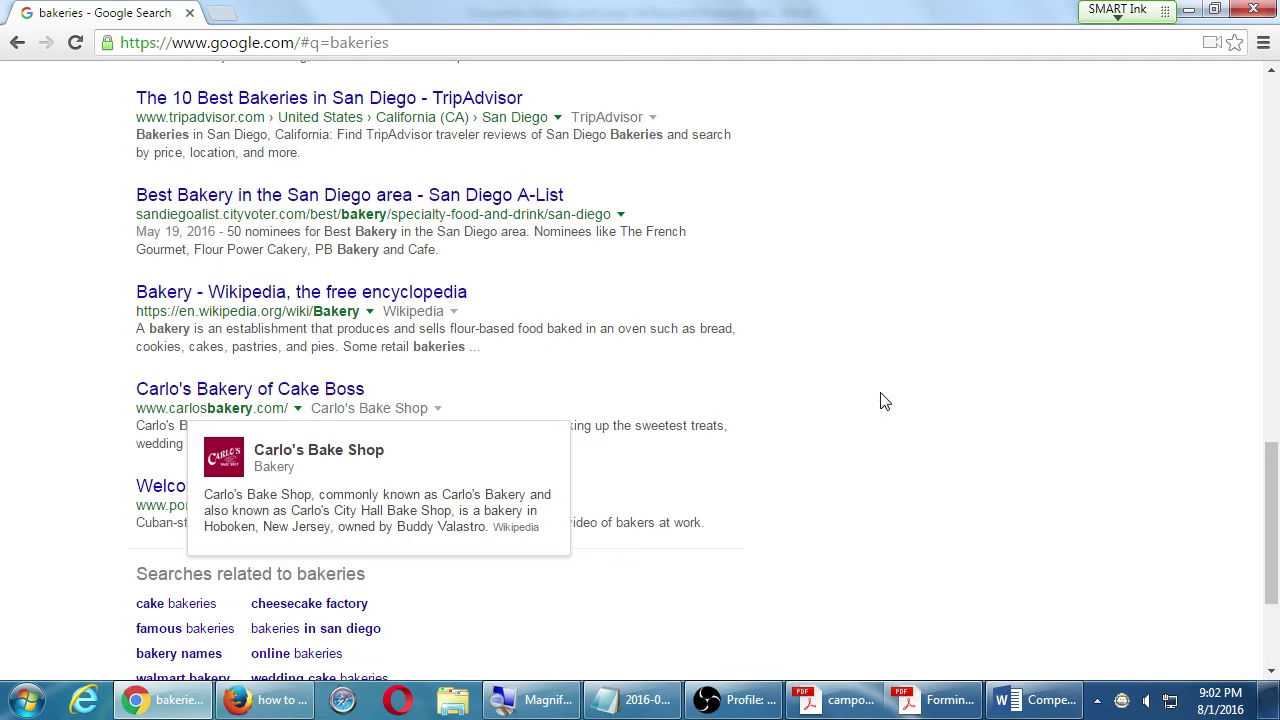
scroll(703, 423, up, 4)
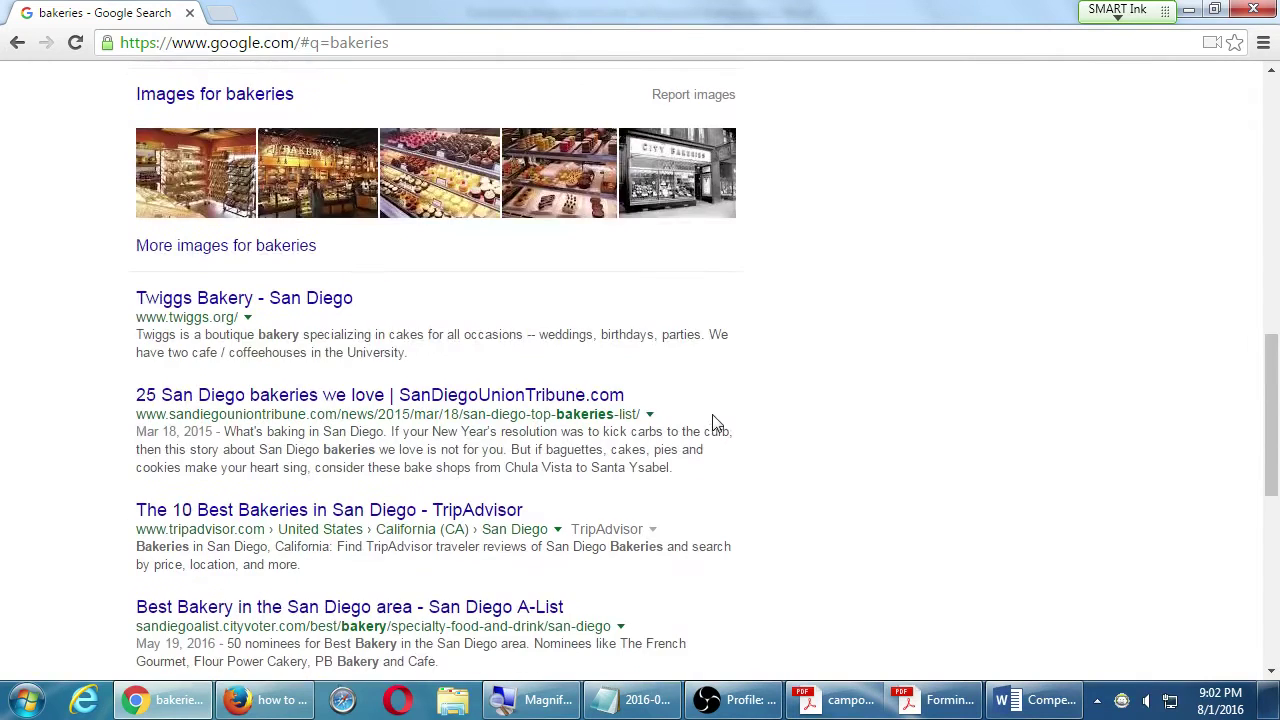
scroll(714, 423, down, 4)
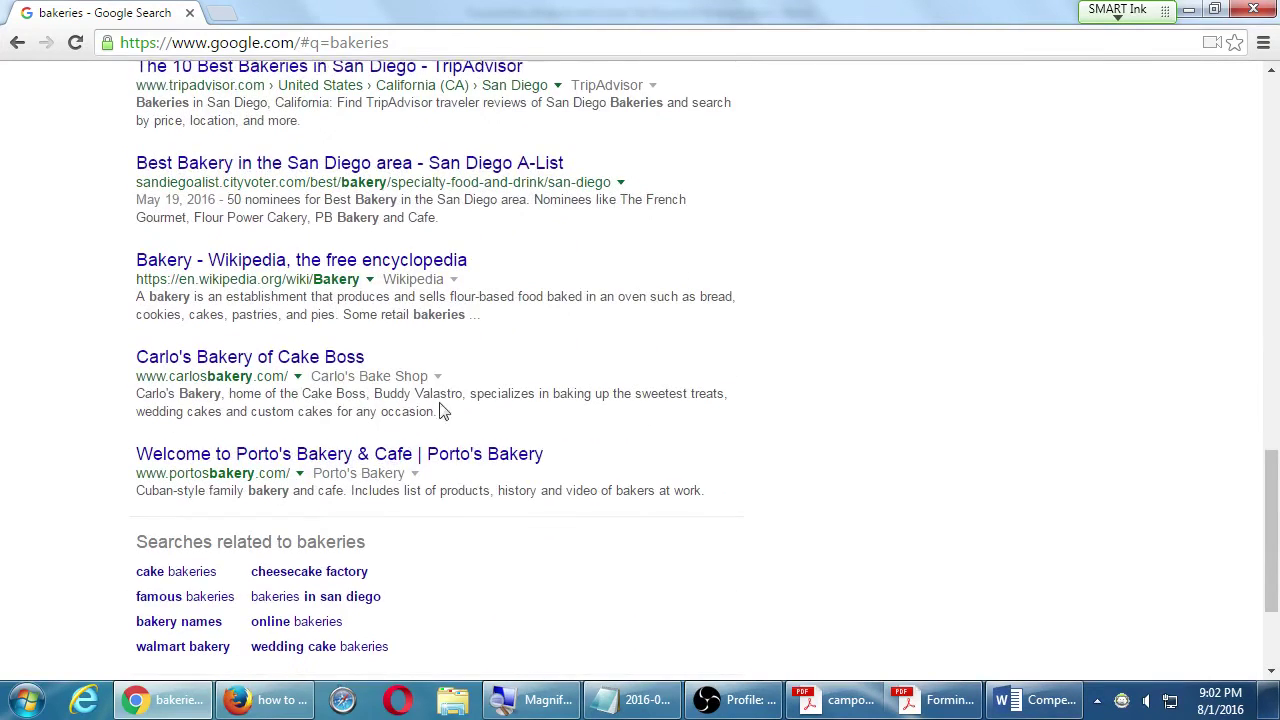
mouse_move(428, 385)
- Return to the Word document and examine the keyword in the Carlo's Bakery title and in its domain name "carlosbakery"
key(alt+Tab)
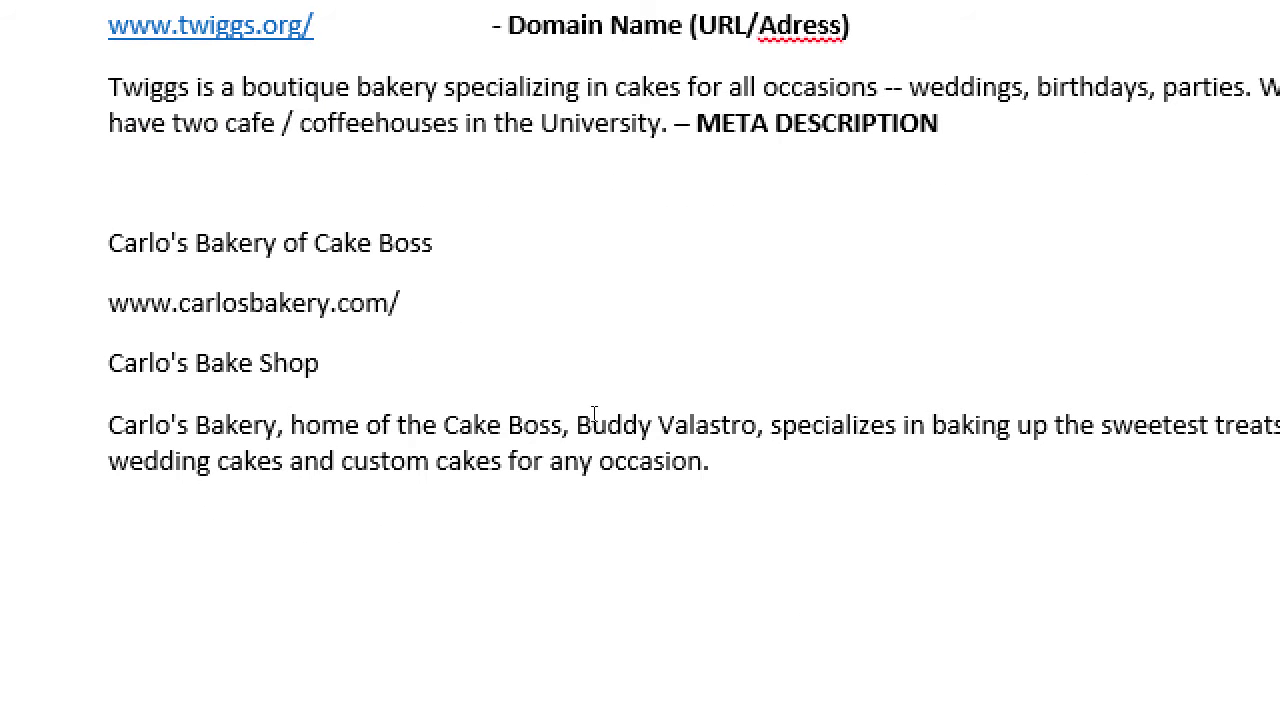
key(ctrl+Right)
key(ctrl+shift+Right)
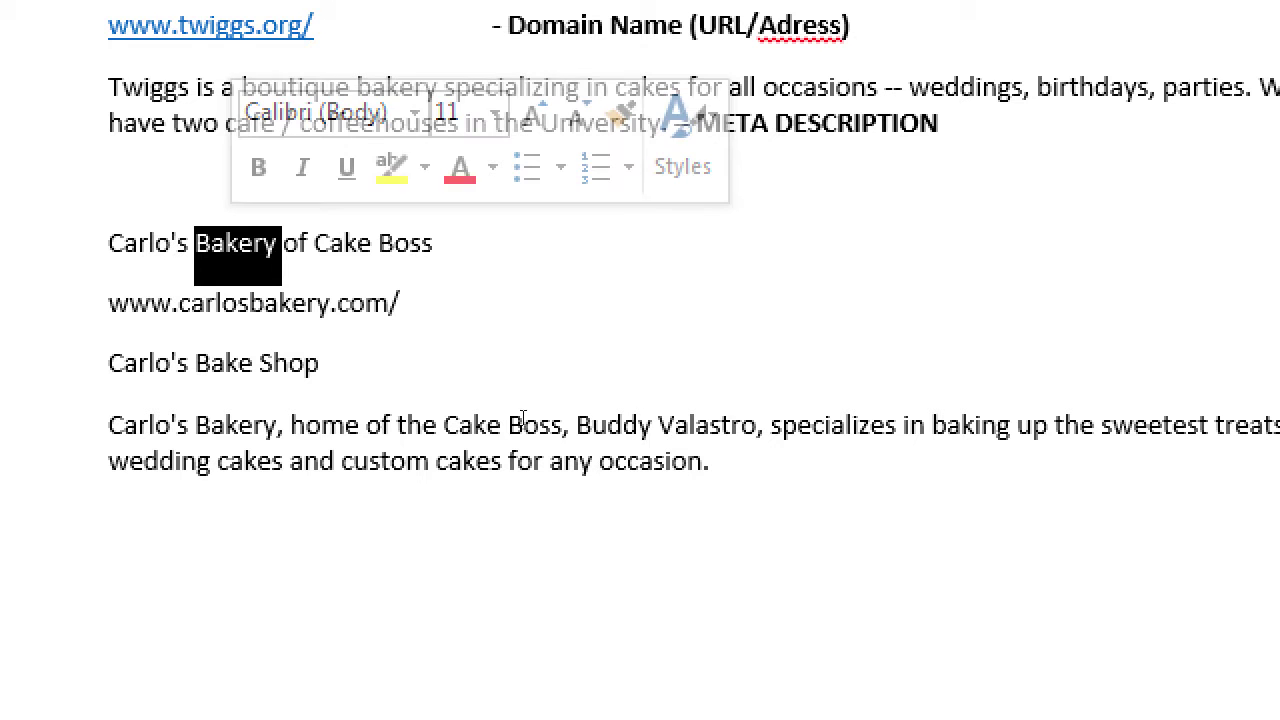
key(Down)
key(ctrl+Left)
key(ctrl+shift+Right)
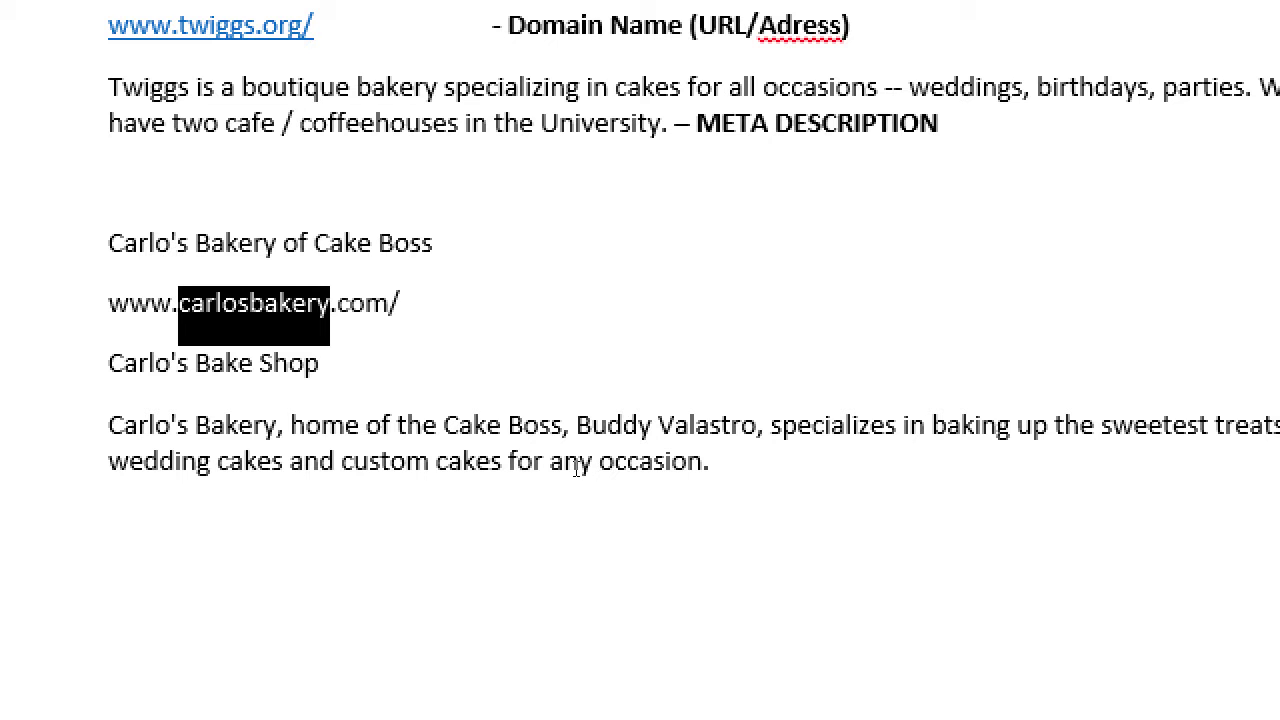
key(End)
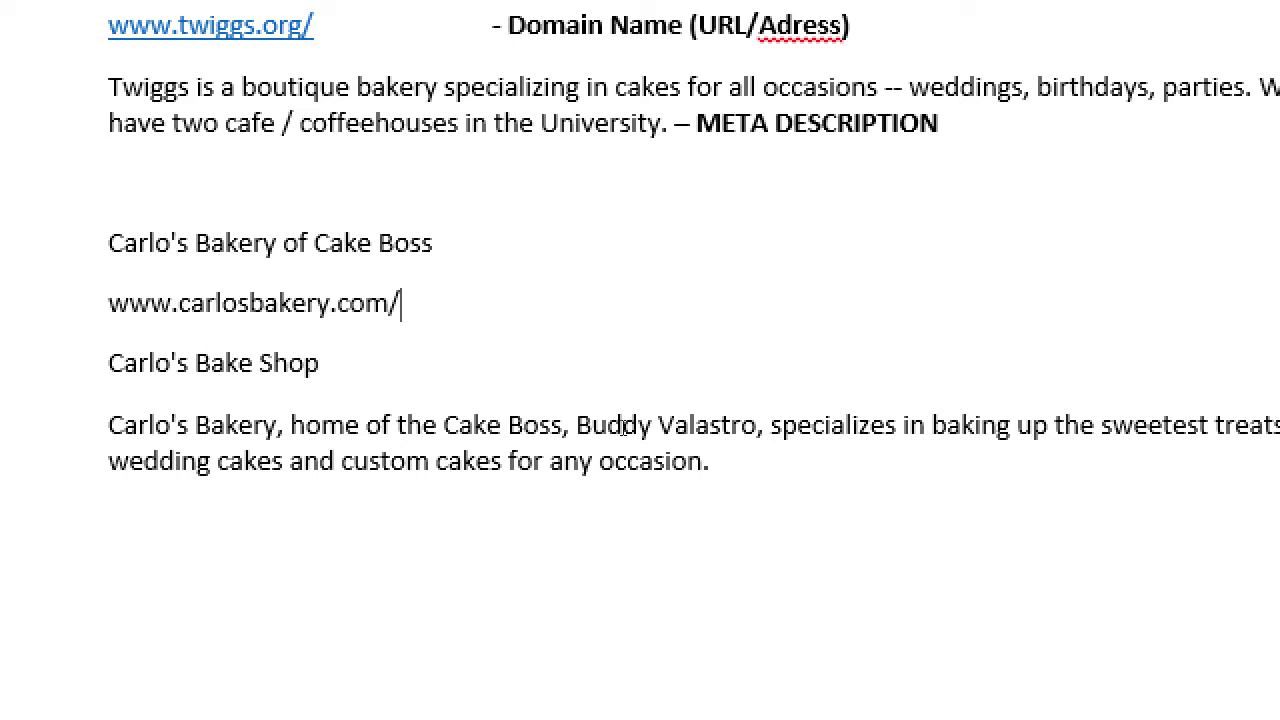
key(Return)
key(Tab)
key(Tab)
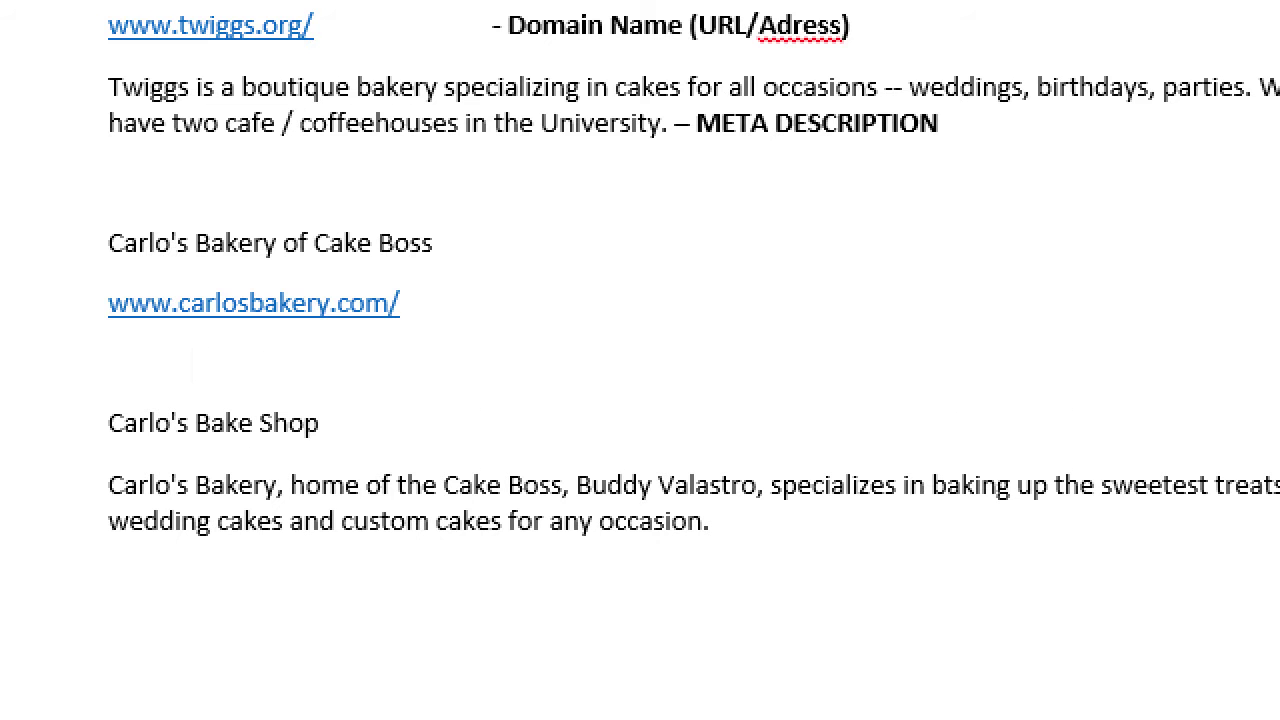
text(See if you can get a name)
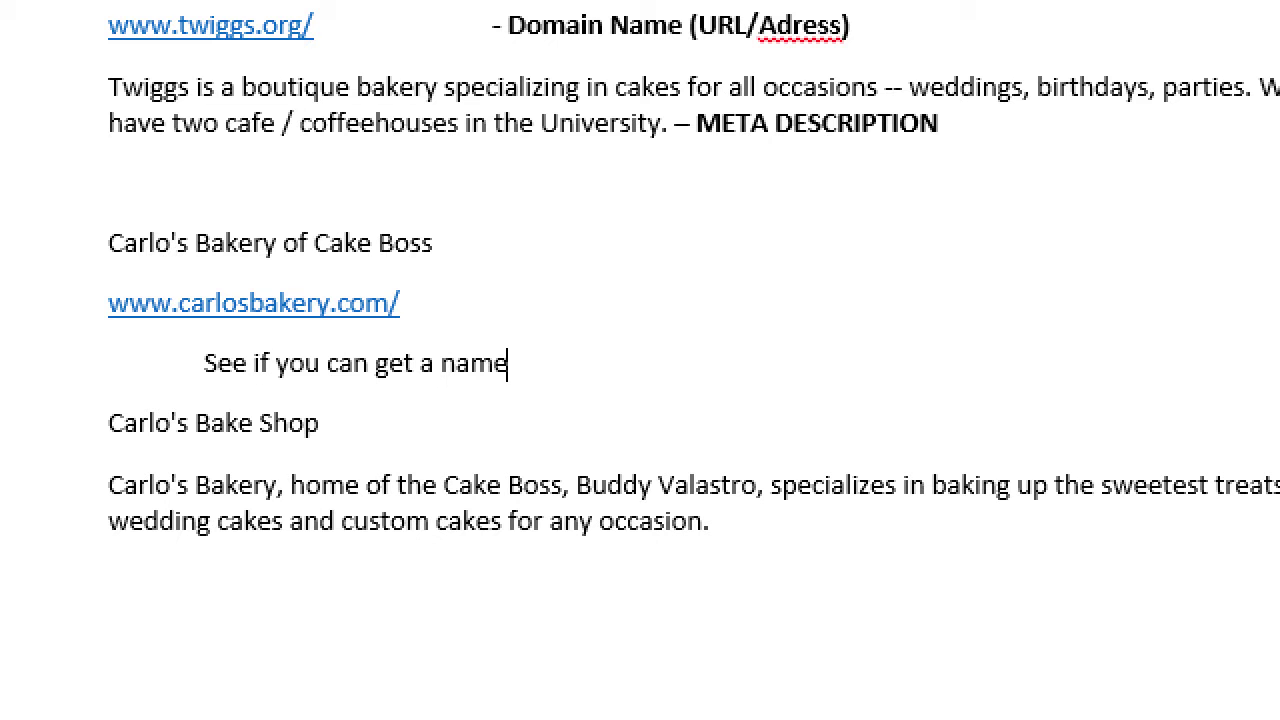
key(BackSpace)
key(BackSpace)
key(BackSpace)
key(BackSpace)
text(URL that is pron)
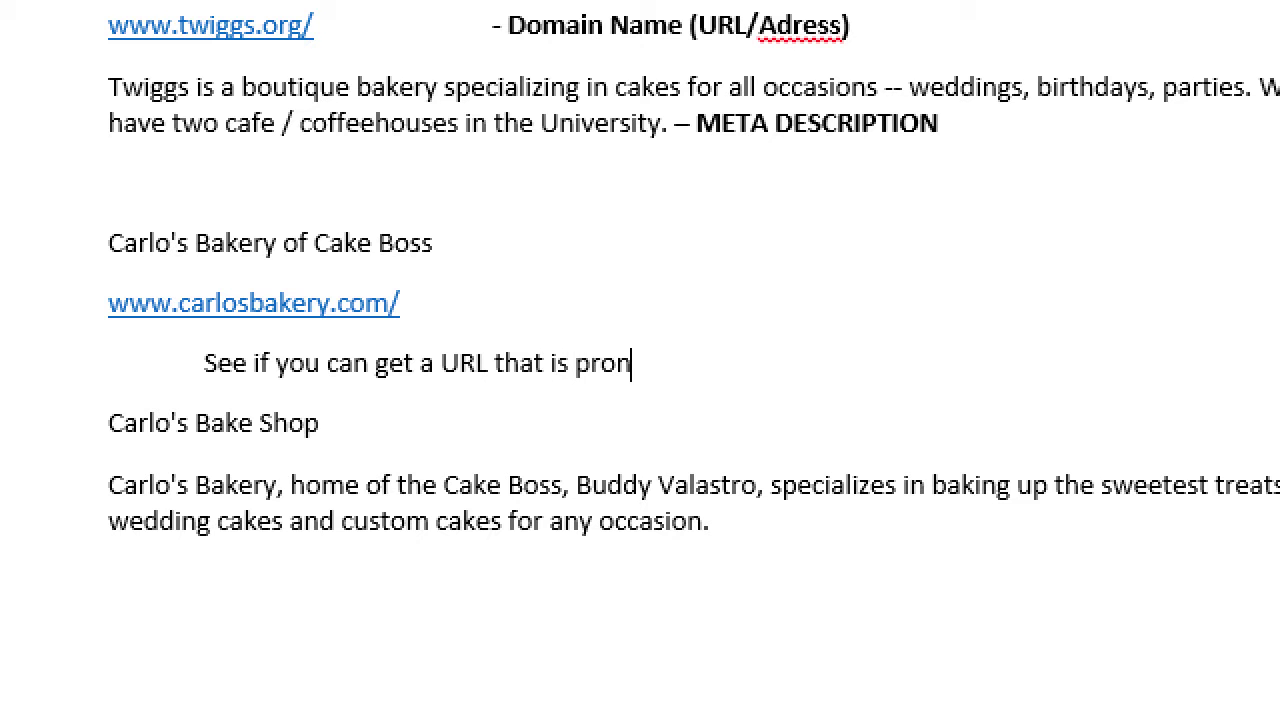
text(ounceable)
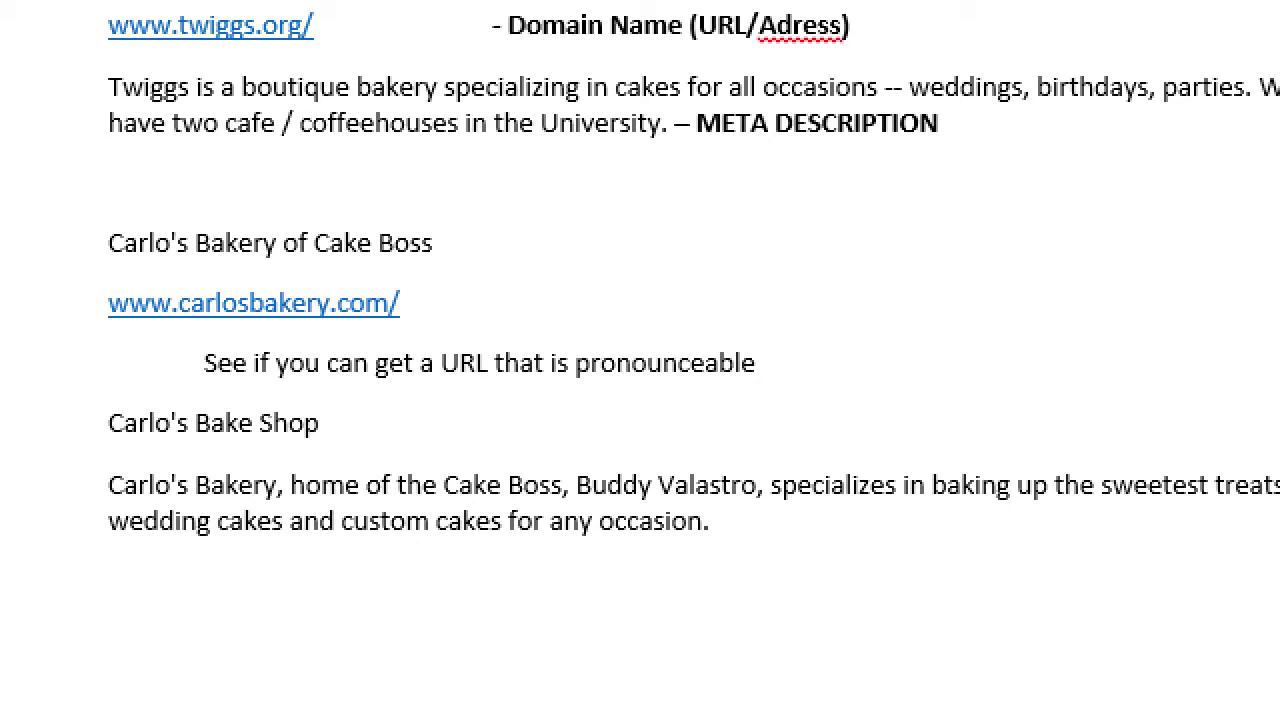
text(.)
key(BackSpace)
key(BackSpace)
text((not necessary))
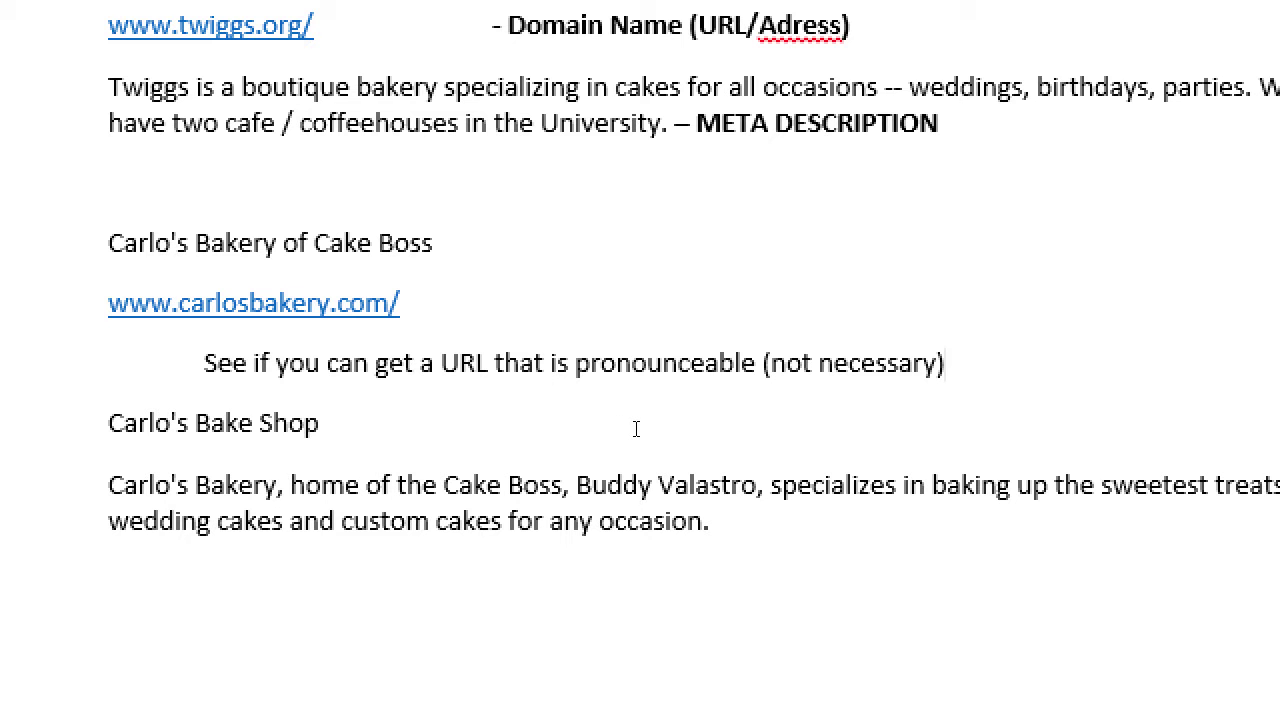
- Add a second indented note reading "Keep it as short as possible to look less spammy and have it easier to remember"
key(Return)
key(Tab)
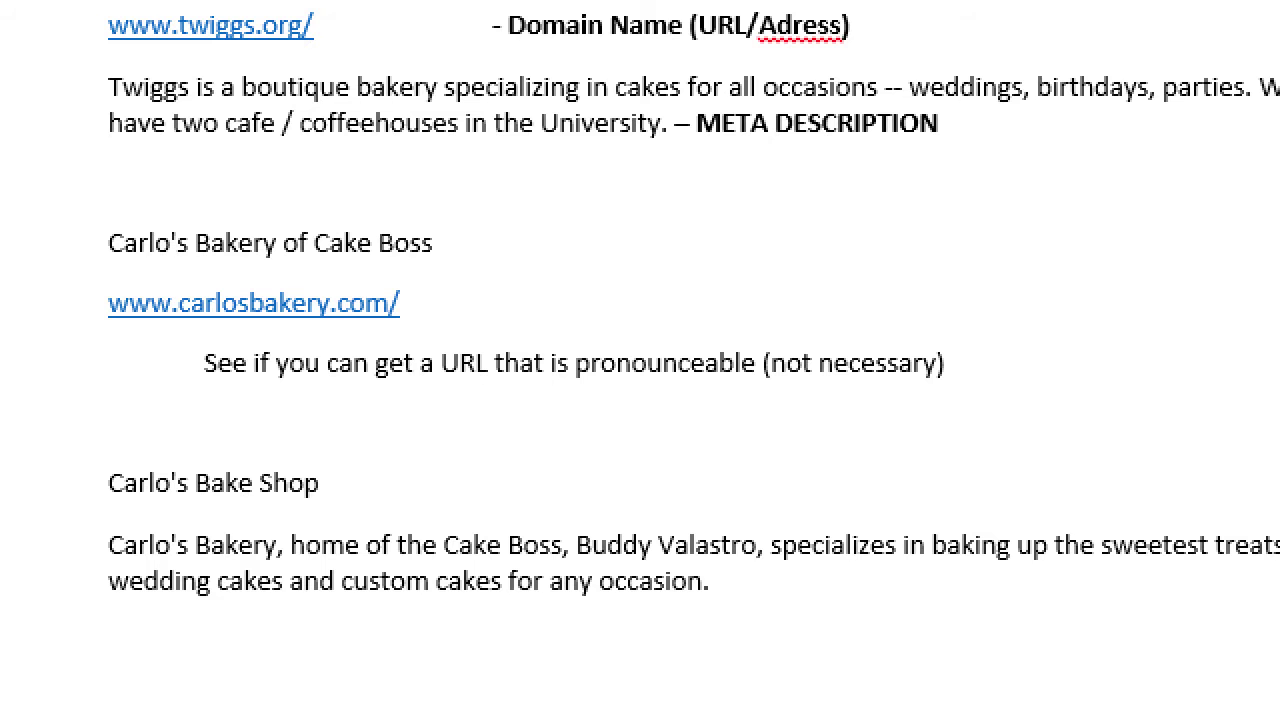
text(Keep it as short as poss)
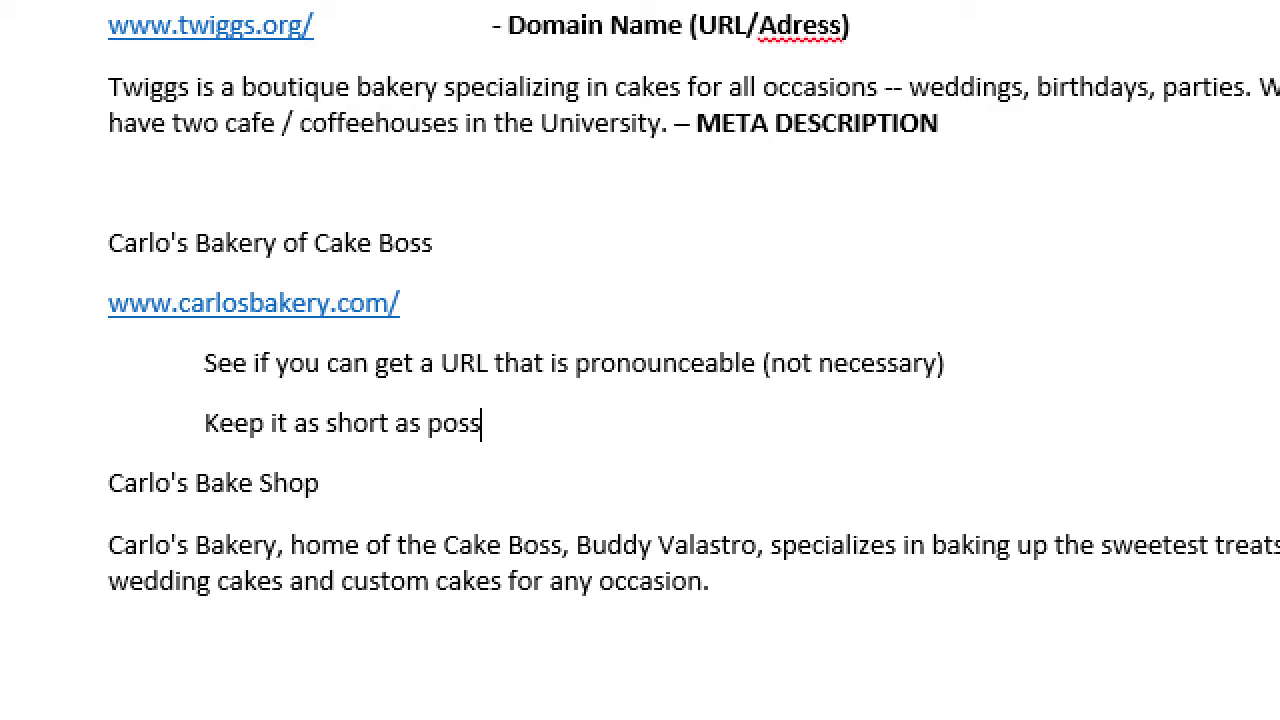
text(ible)
text(to look less)
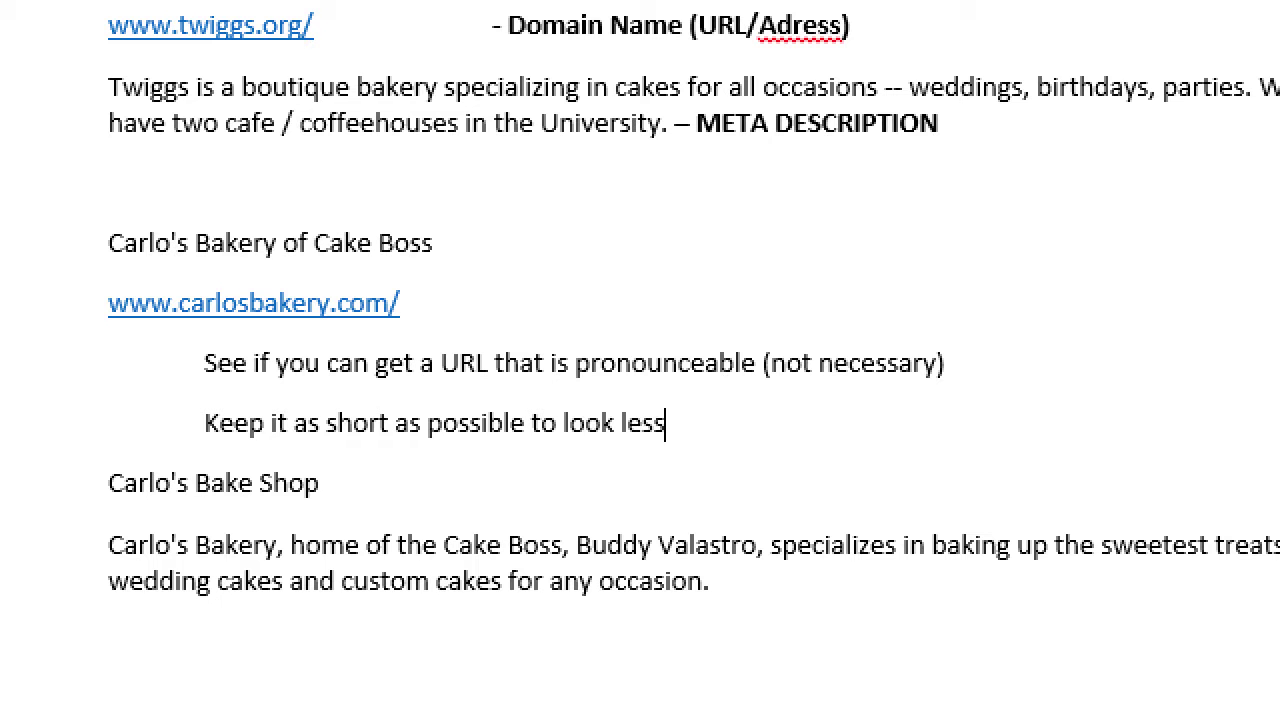
text( spammy and)
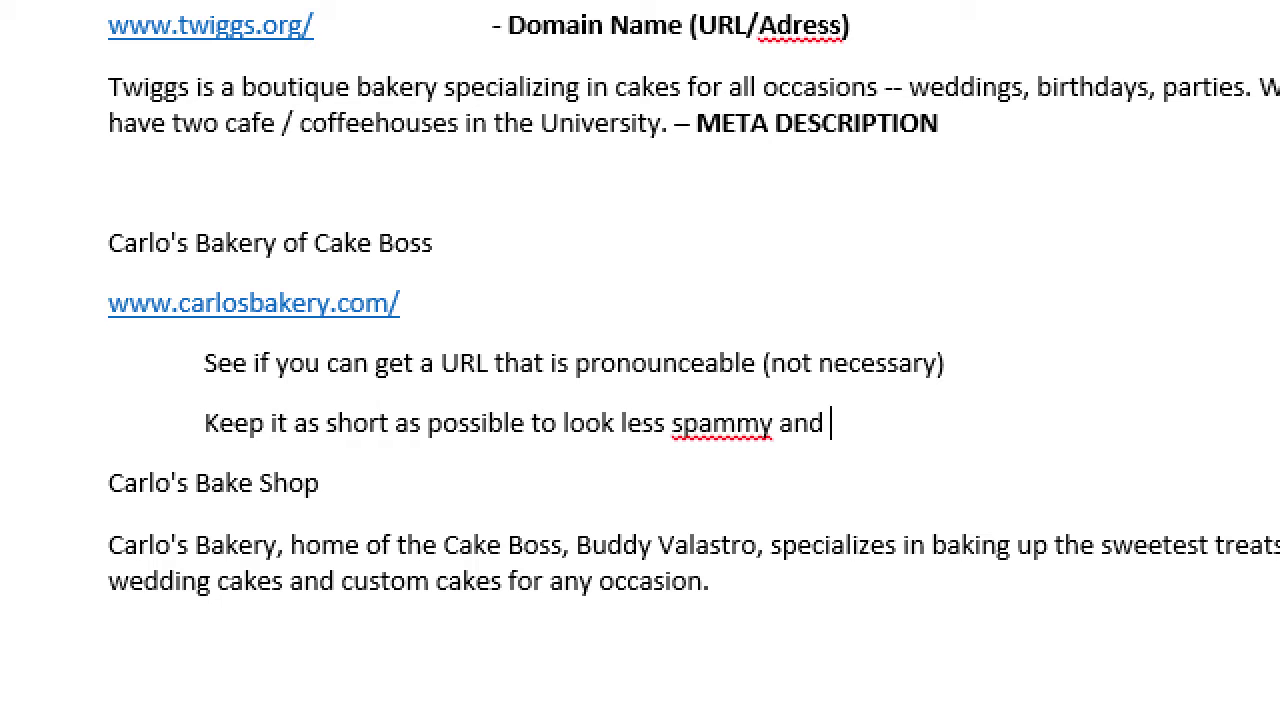
text( have it e)
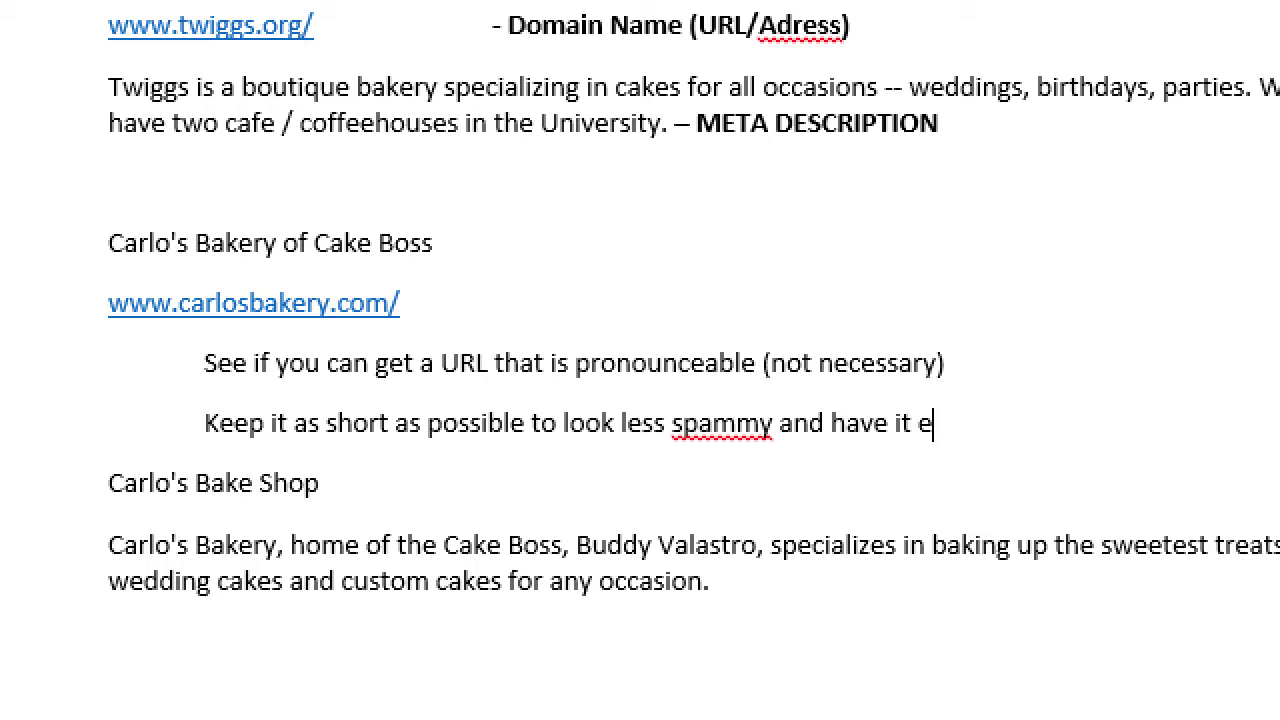
text(asier to remember)
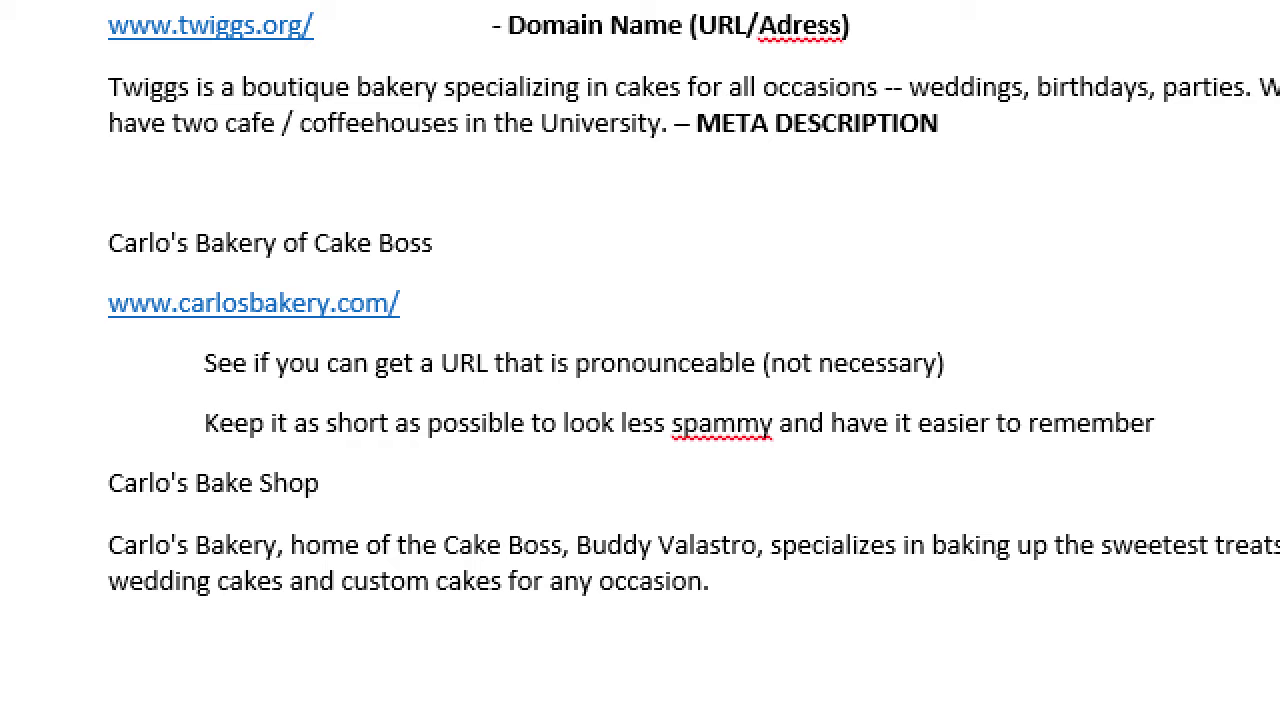
- Add a third indented note reading "Can use dashes to separate words. I recommend avoid."
key(Return)
key(Tab)
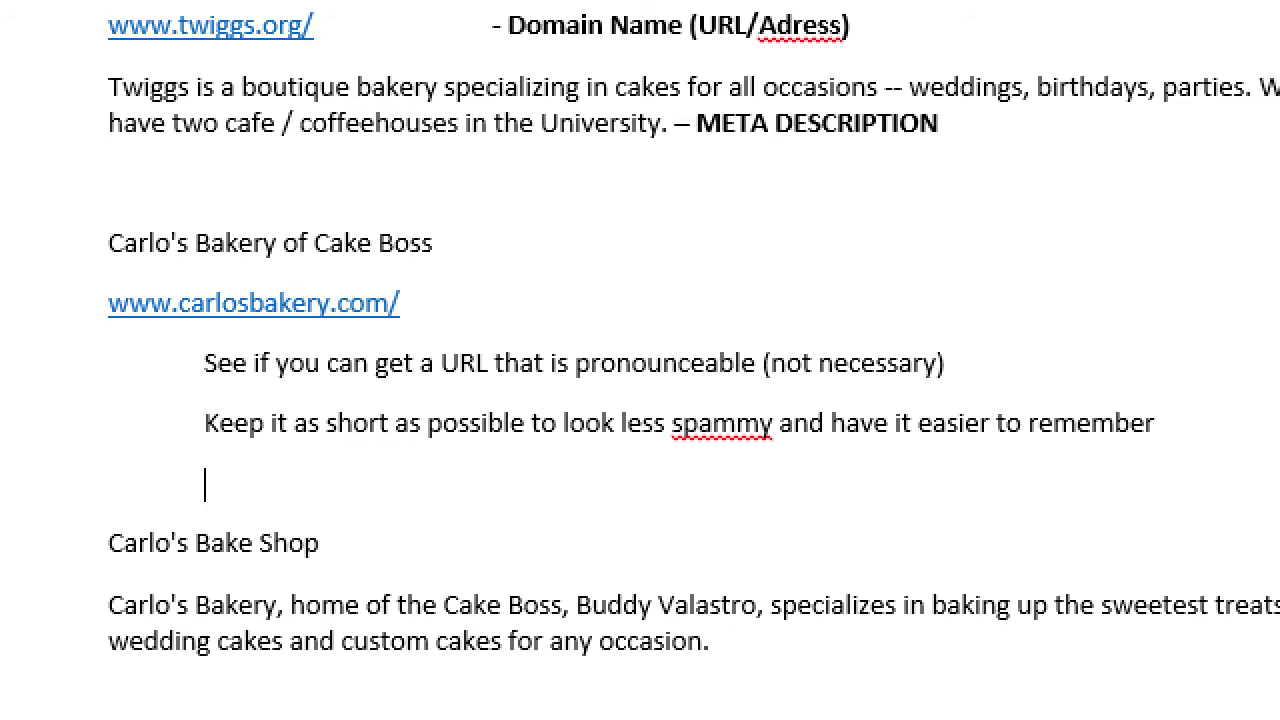
text(Can use dashes to)
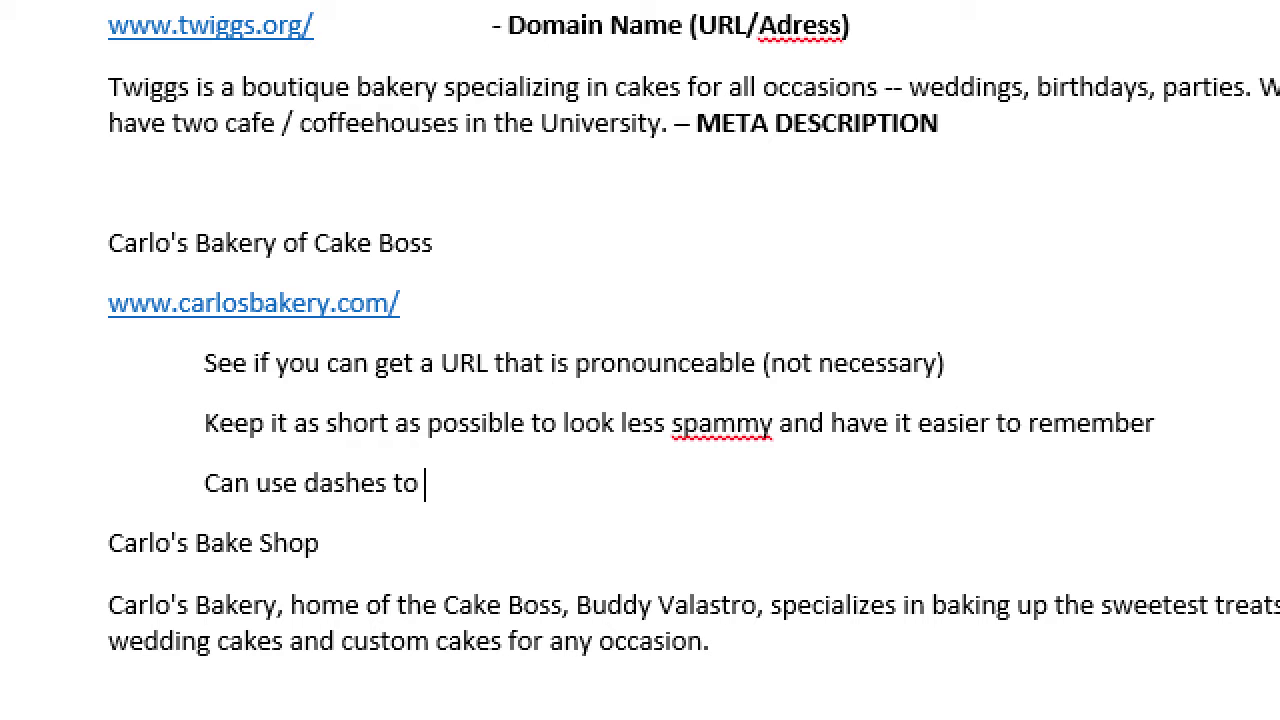
text( sepa)
key(BackSpace)
text(eparate words)
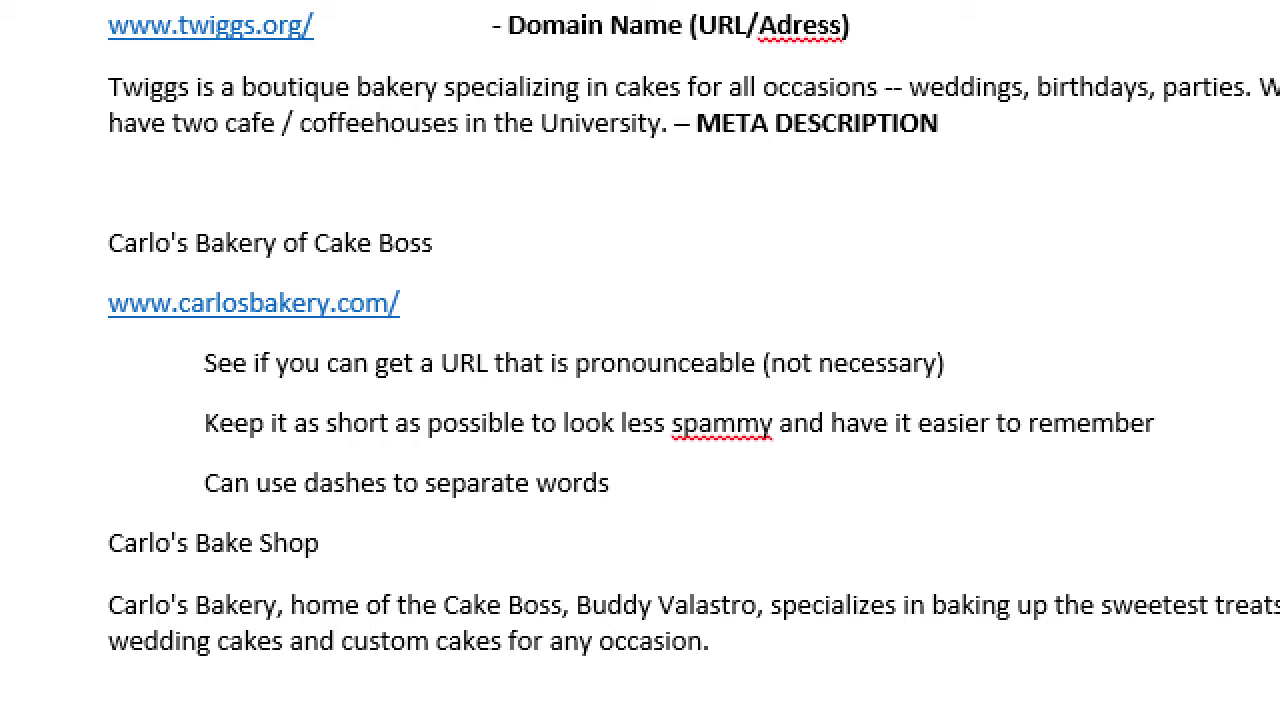
text(. I recommend avoid.)
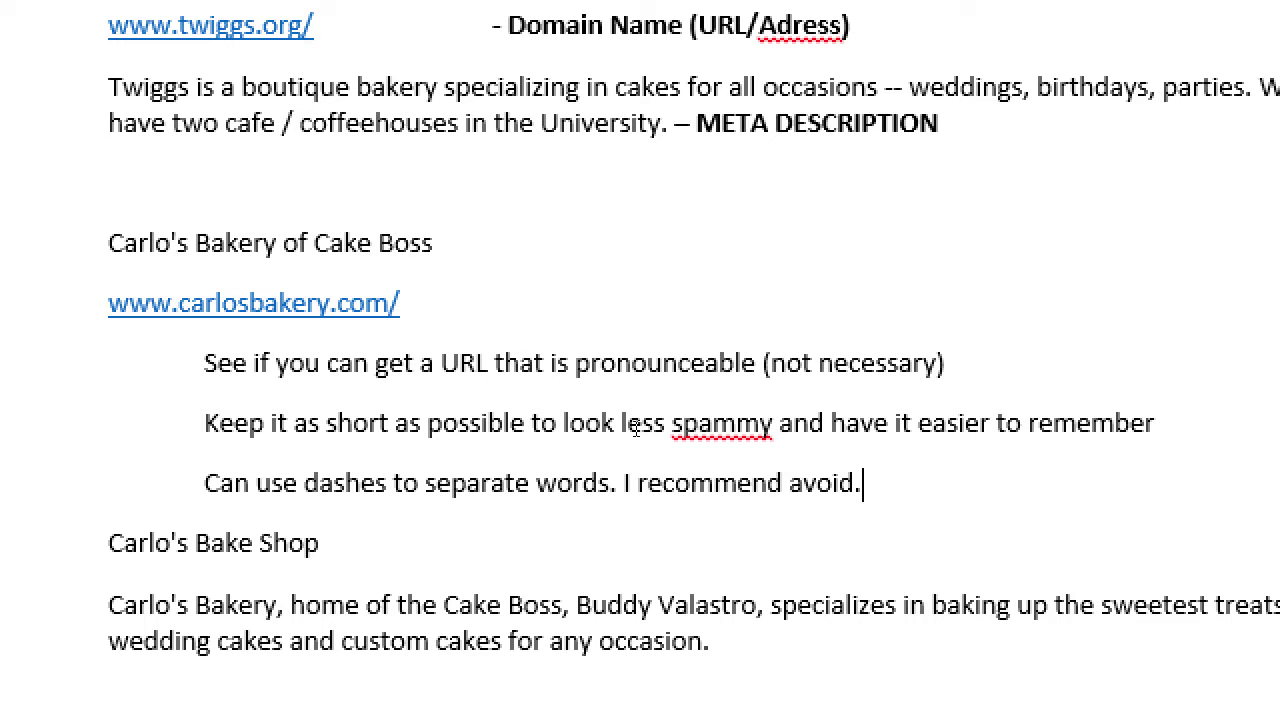
- Add a further-indented example line below the dashes note reading "Victorsbakery.com - victors-bakery.com"
key(Return)
key(Tab)
key(Tab)
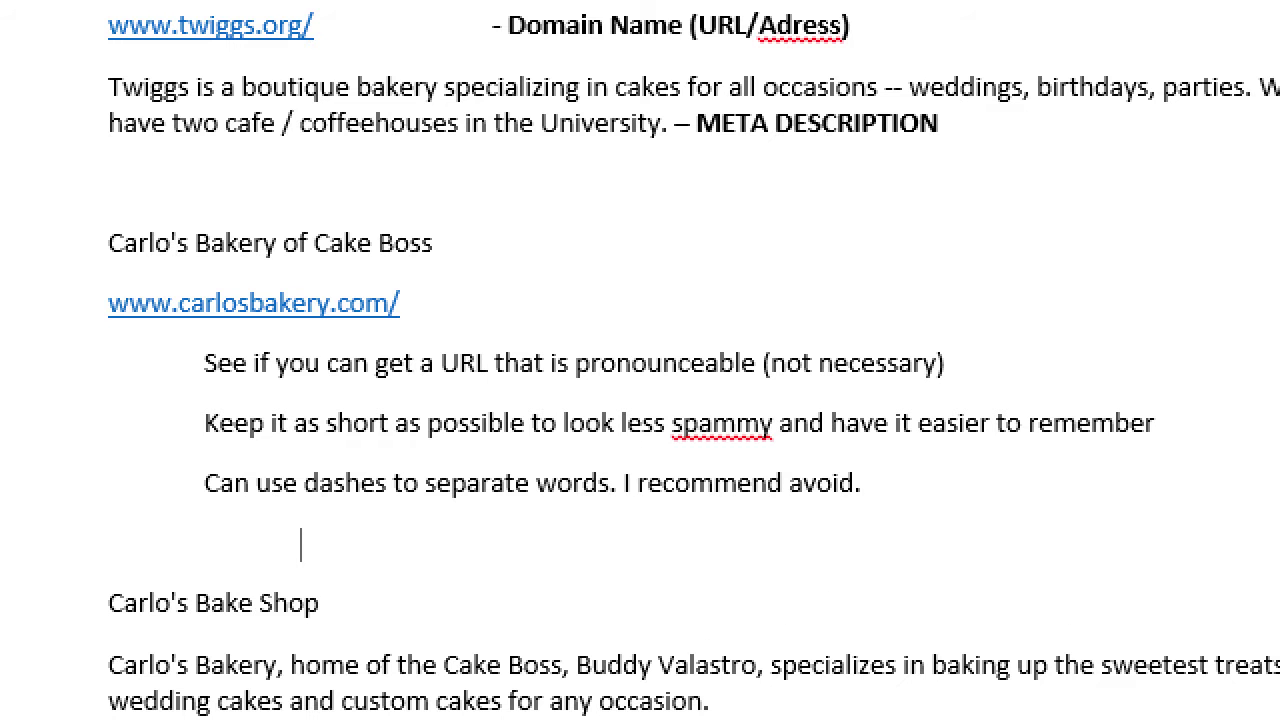
text(victorsbakery)
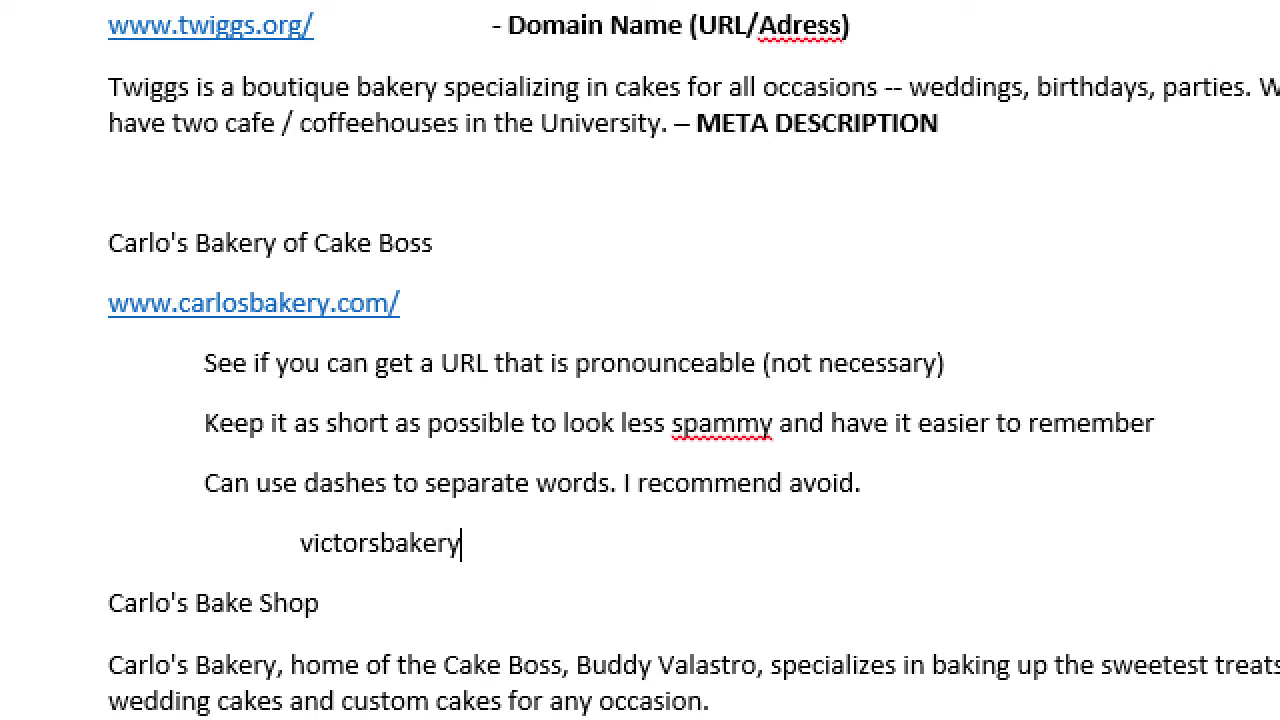
text(.com   -  vict)
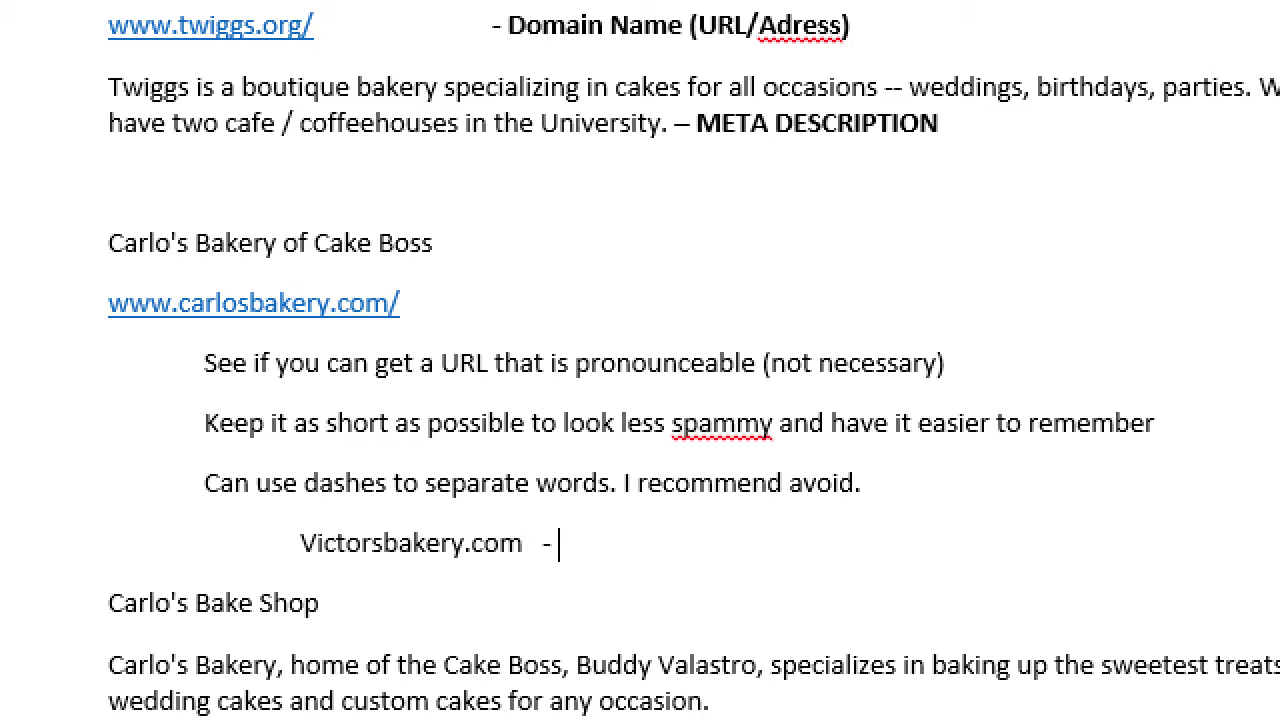
text(ors-ba)
key(BackSpace)
key(BackSpace)
text(bakery.com)
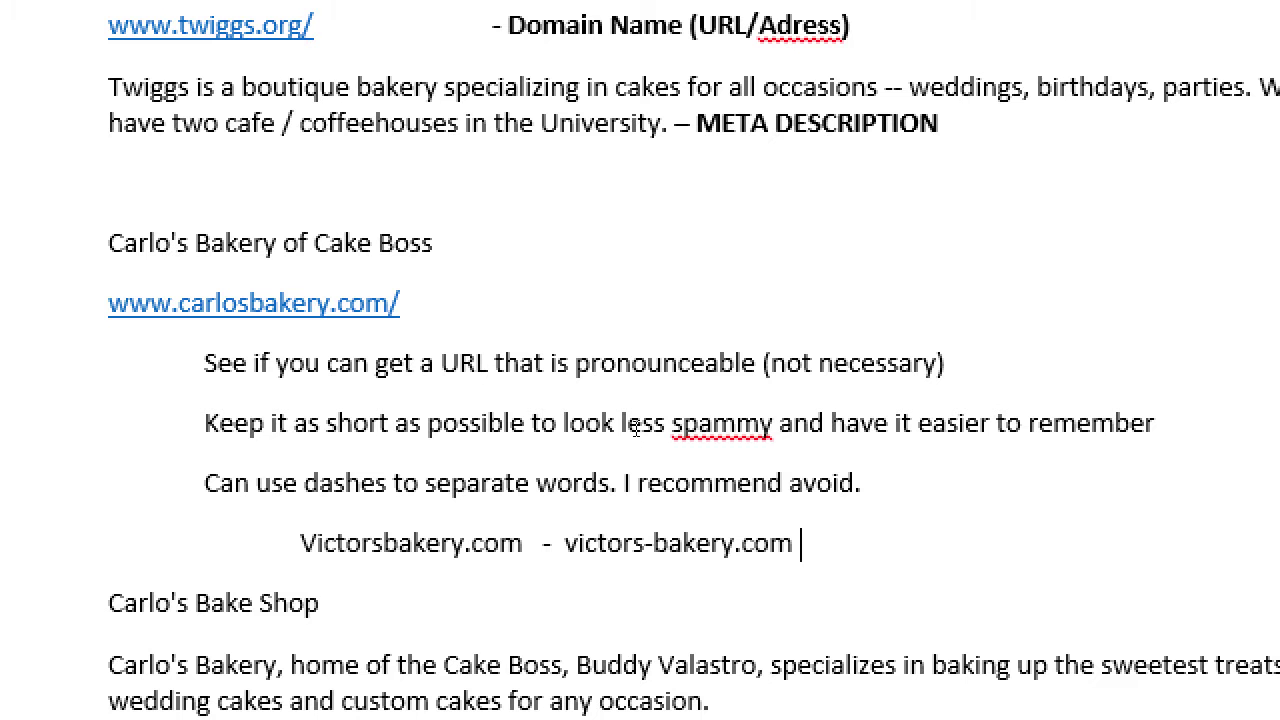
- Select the "Carlo's Bake Shop" line, switch to the Google bakeries results in Chrome and examine that label's details in the Carlo's Bakery listing
key(Down)
key(shift+Home)
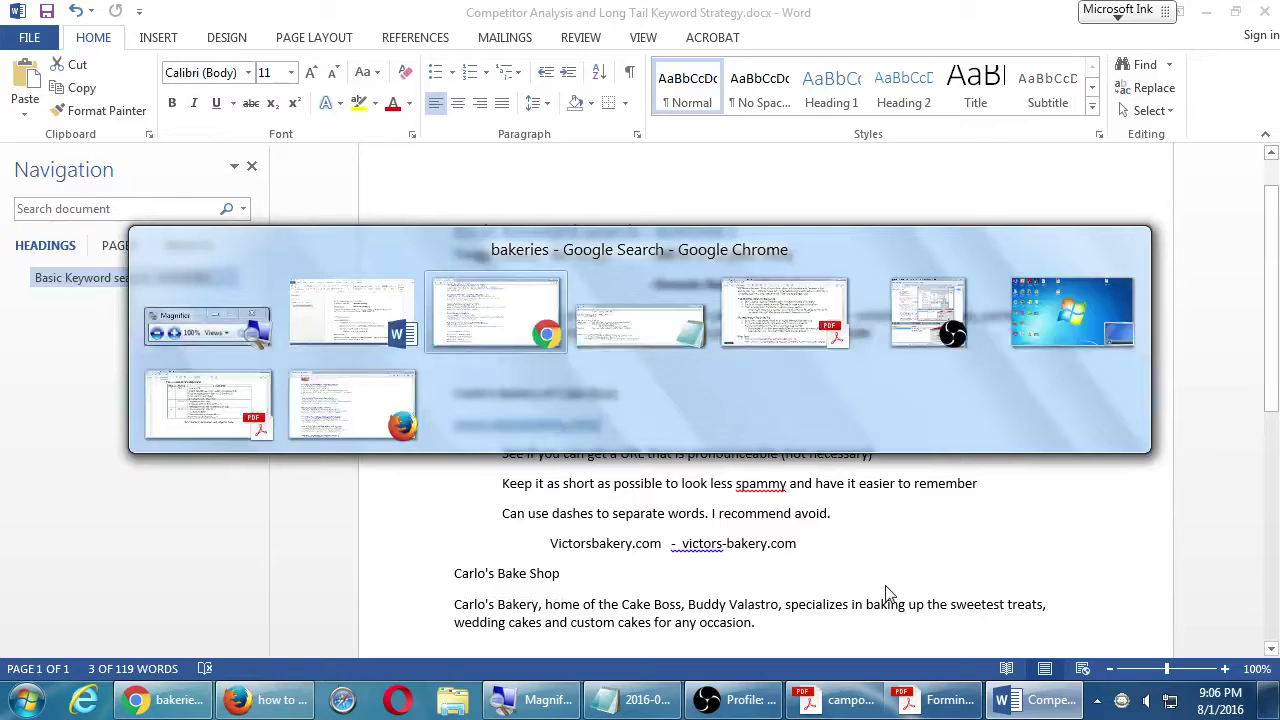
key(alt+Tab)
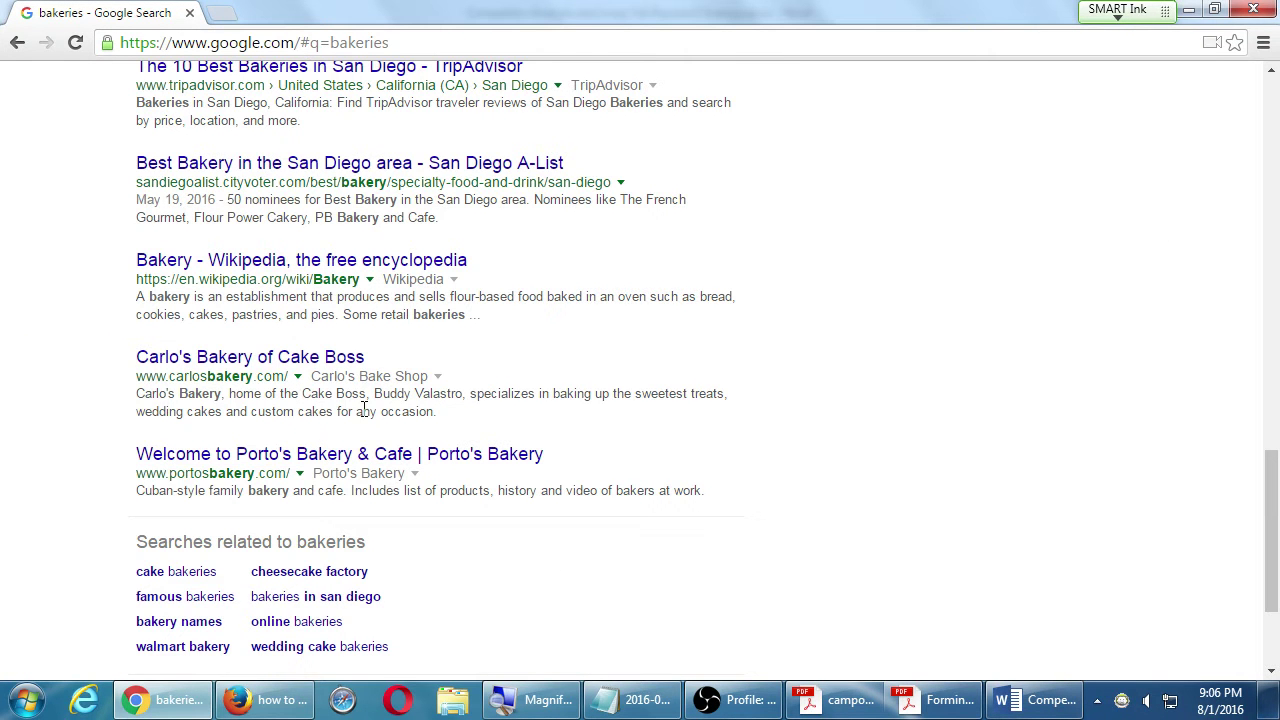
scroll(240, 390, up, 3)
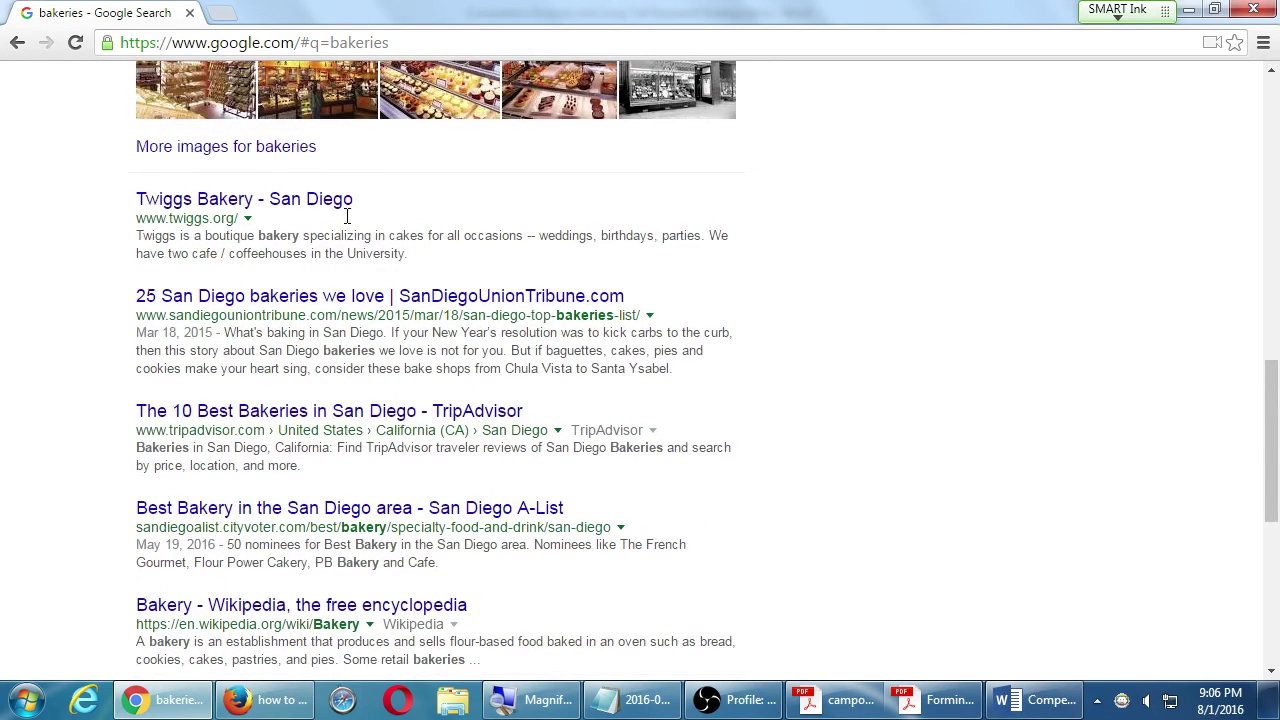
scroll(115, 518, down, 2)
scroll(113, 518, down, 2)
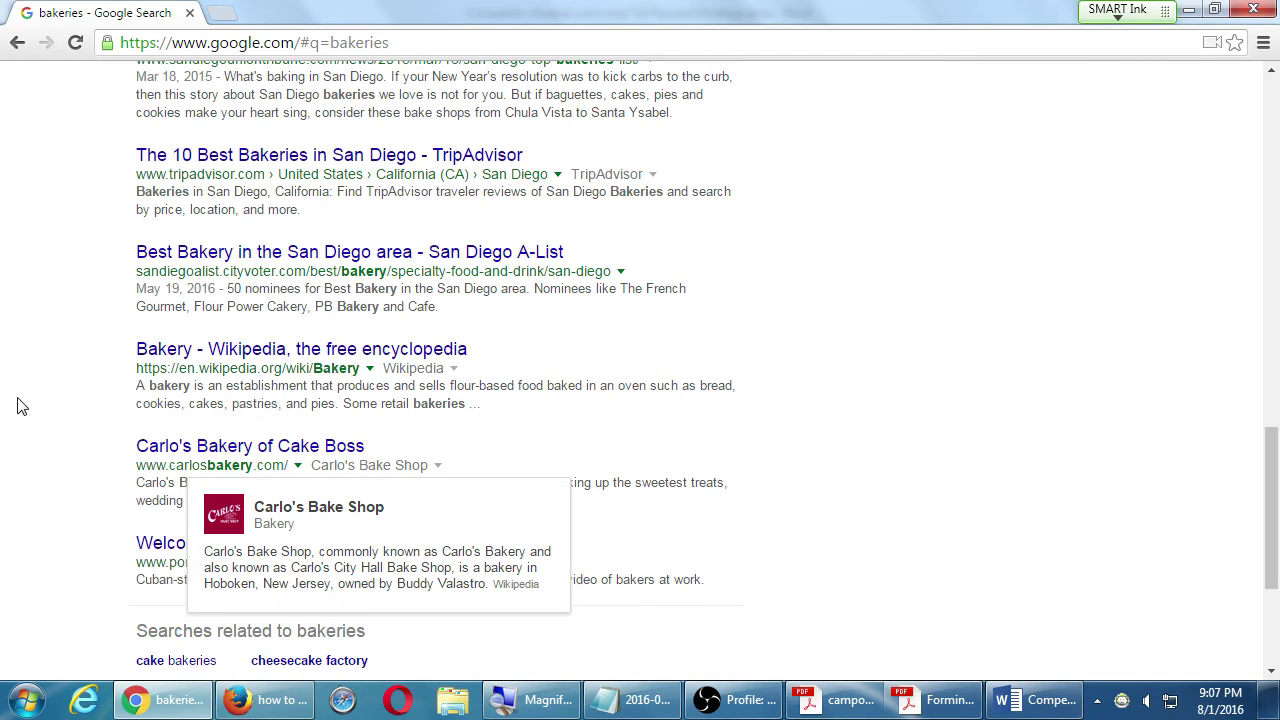
click(48, 367)
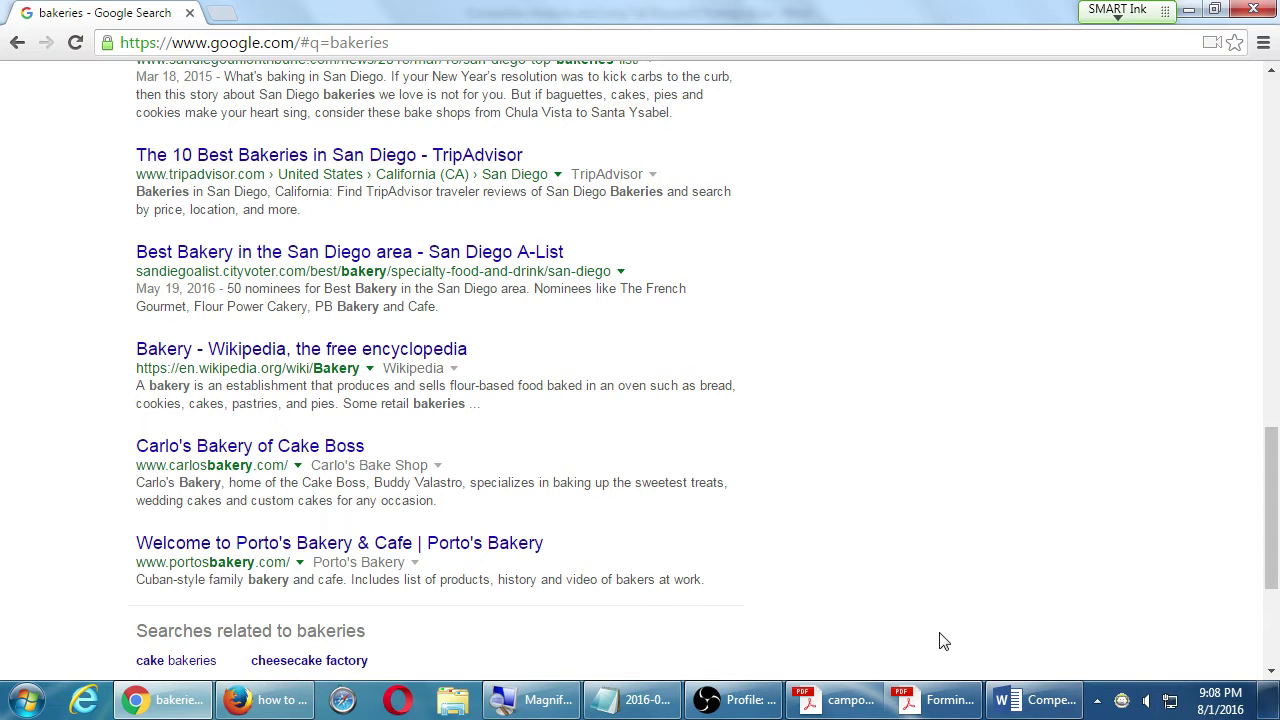
- Switch back to Word, append "– Sometimes a Wikipedia entry" to the "Carlo's Bake Shop" line and save the document
click(1010, 699)
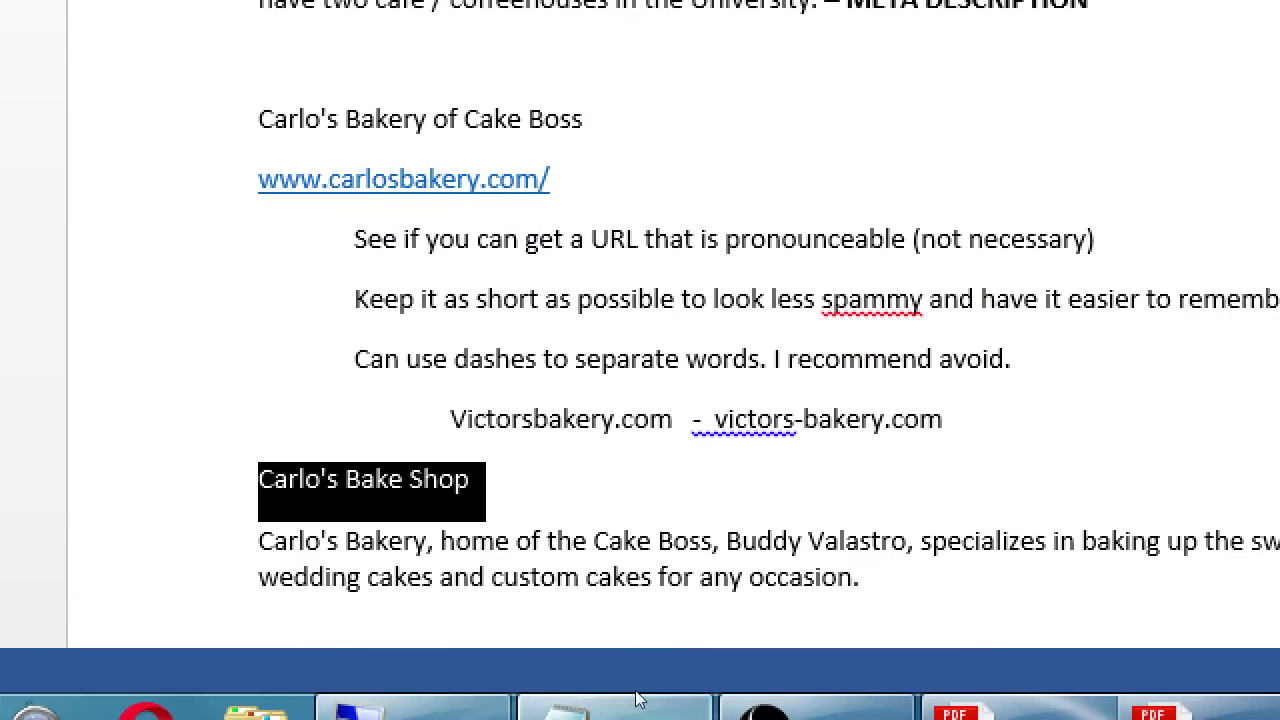
key(Right)
text(- Sometime)
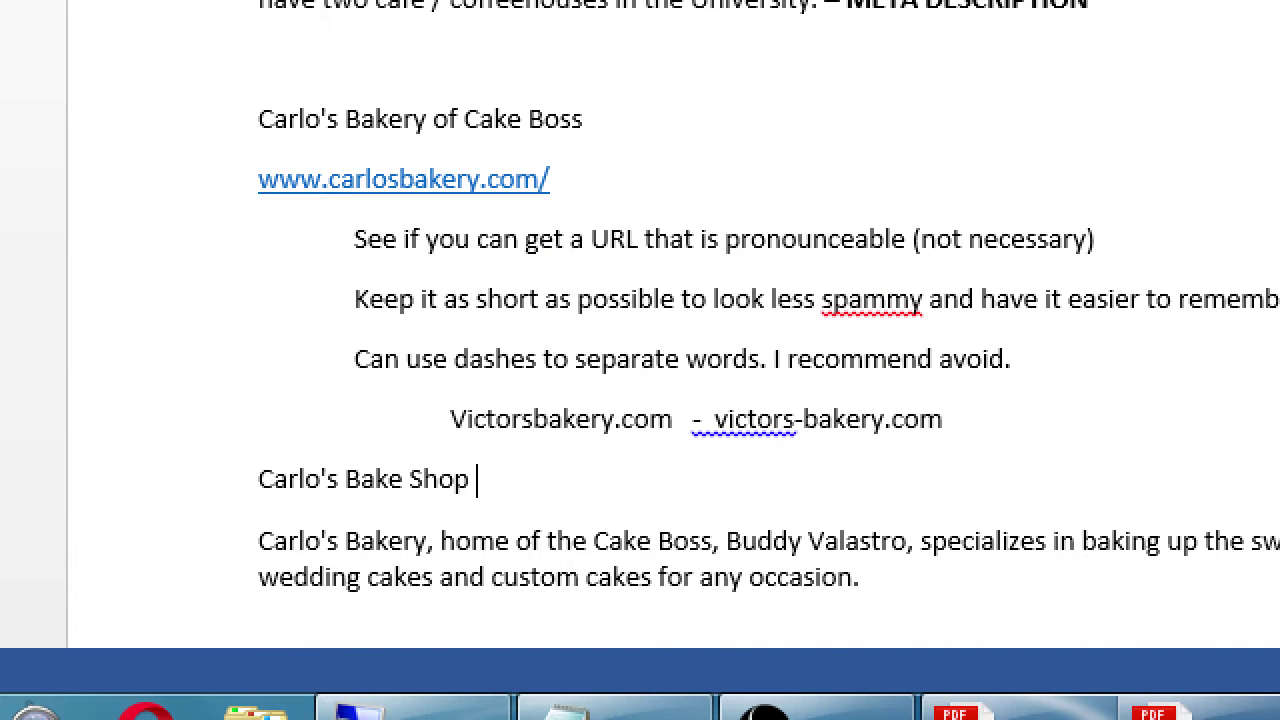
text(s a)
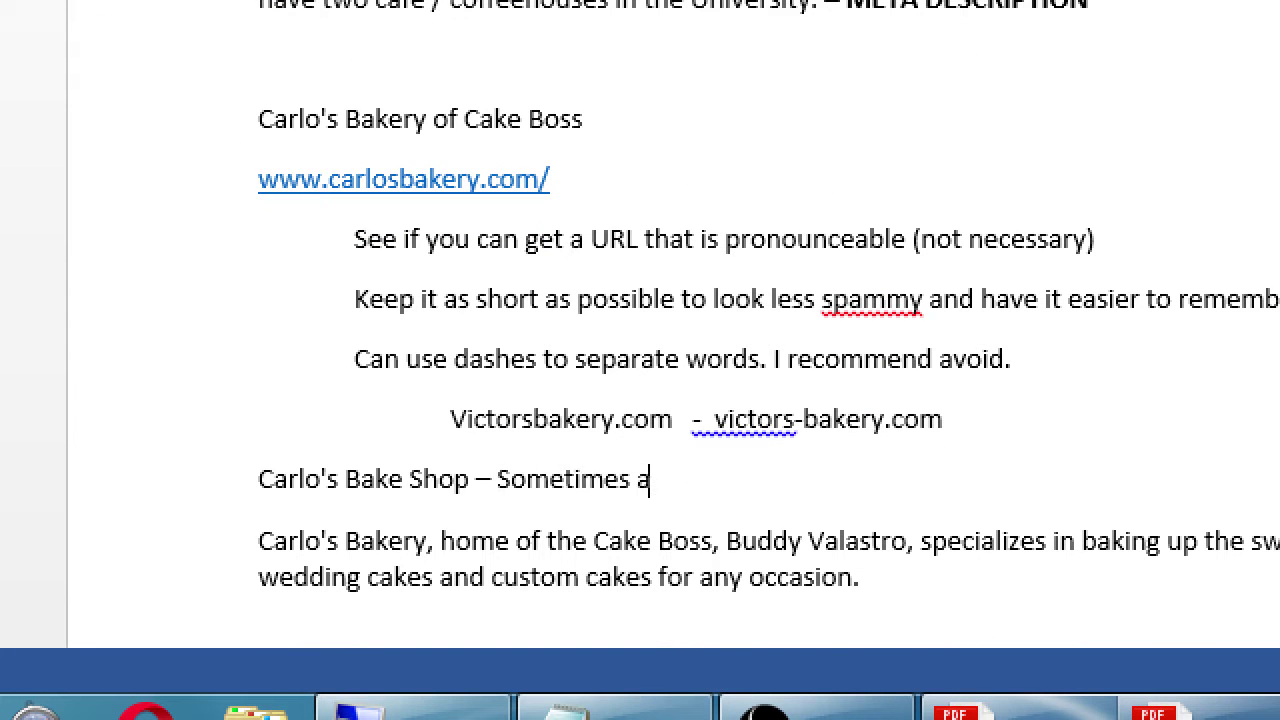
text( Wikipee)
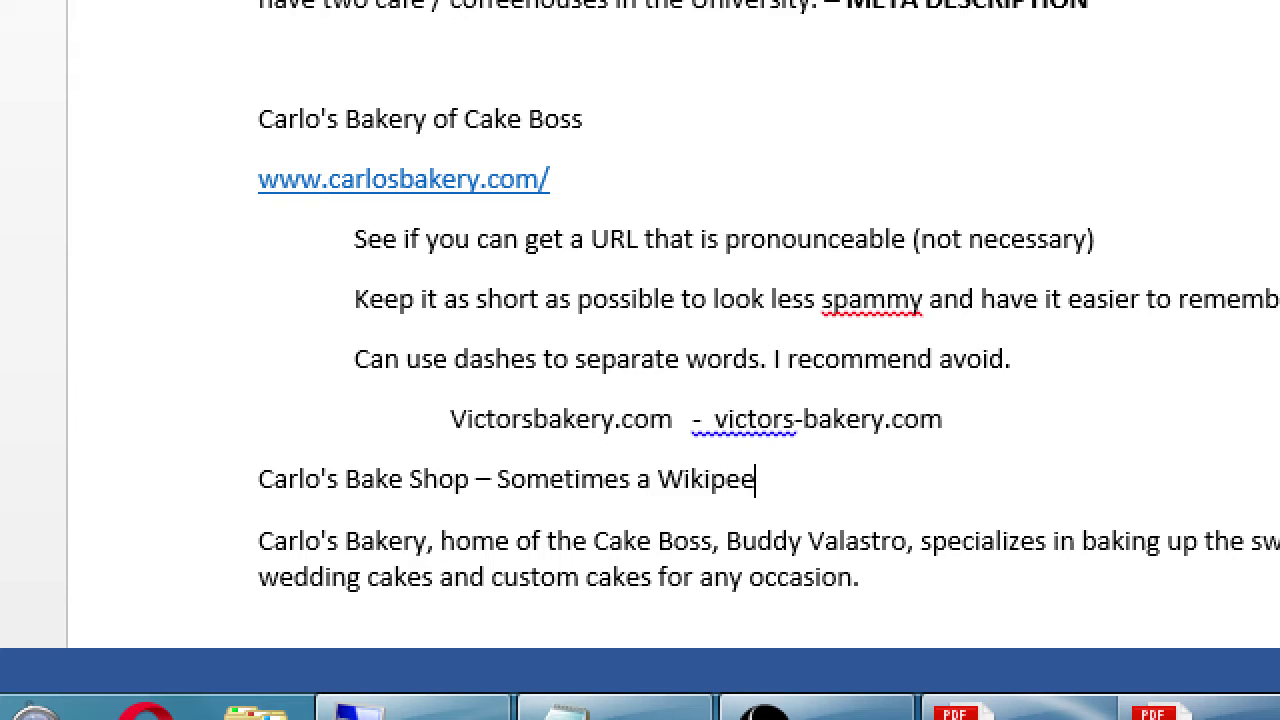
key(BackSpace)
text(dia entry)
key(ctrl+s)
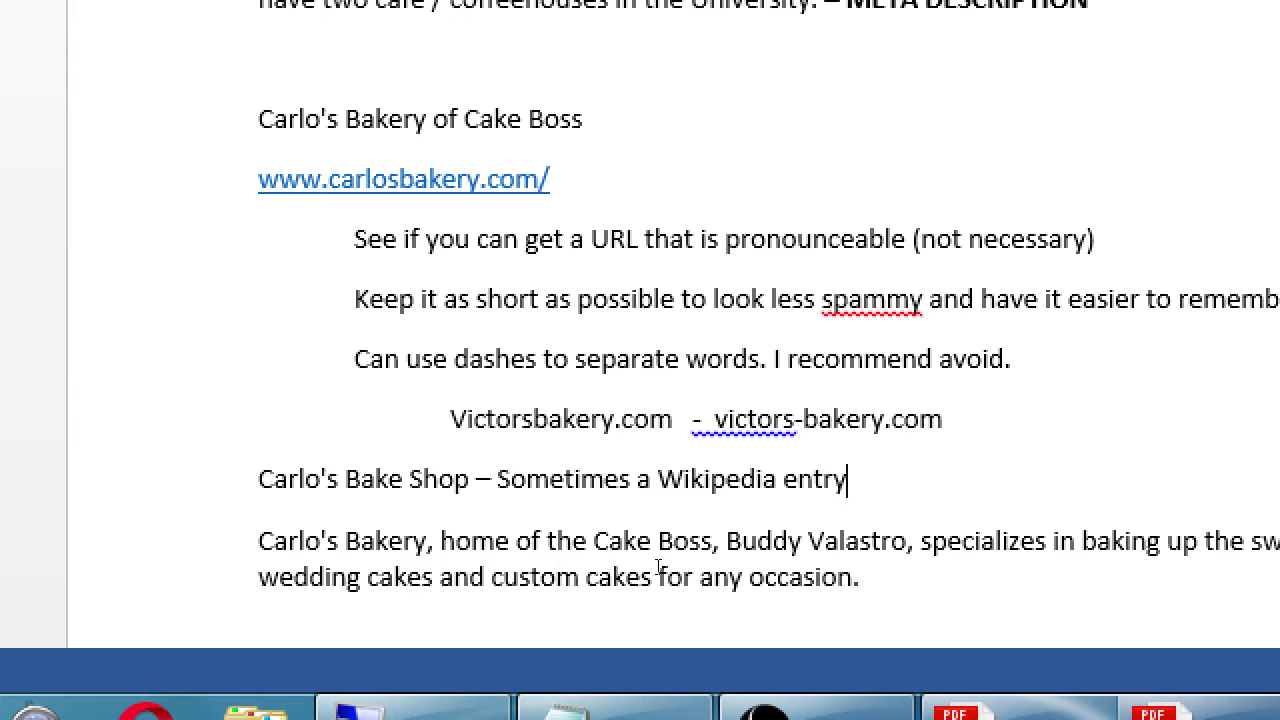
- Italicize the whole "Carlo's Bake Shop – Sometimes a Wikipedia entry" line
key(shift+Home)
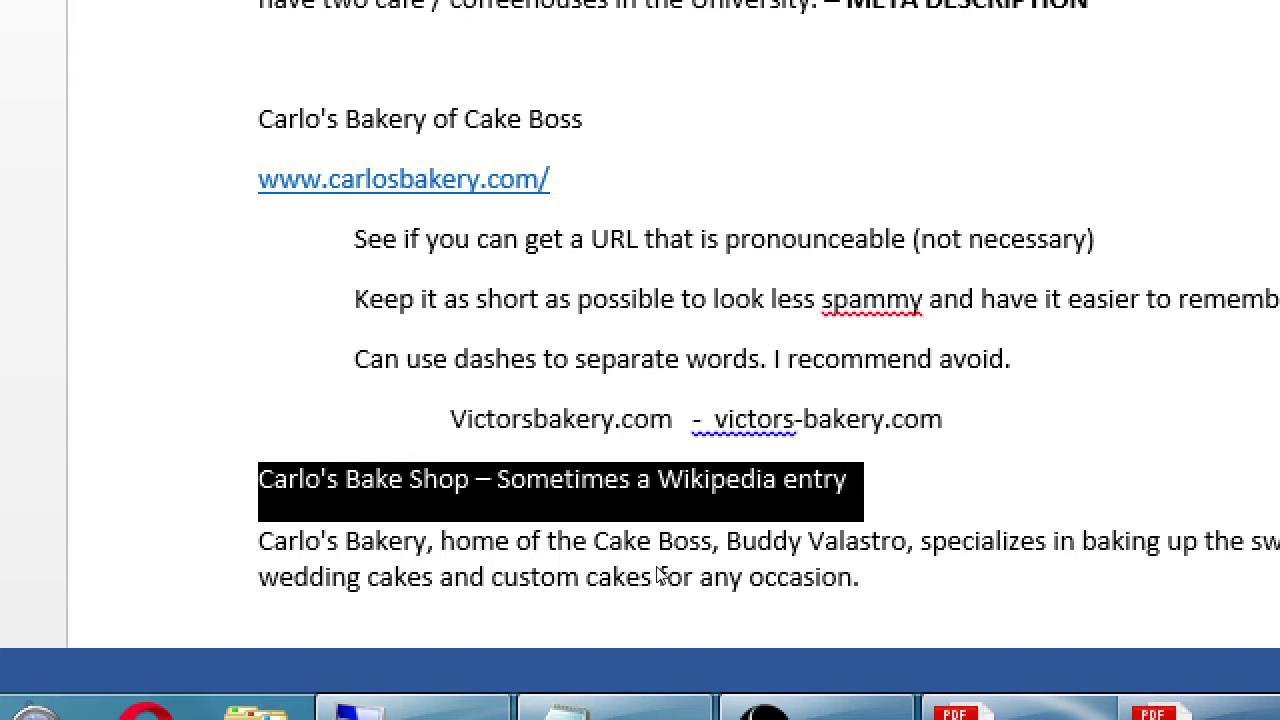
key(ctrl+i)
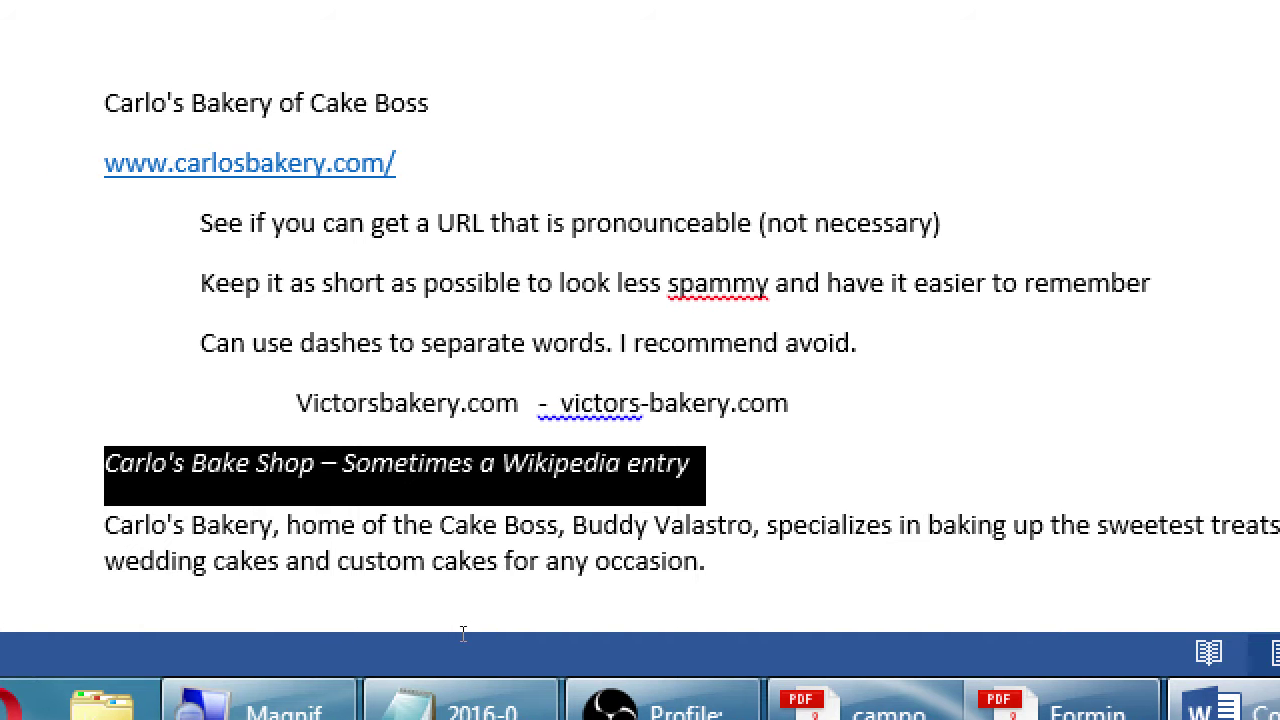
click(476, 626)
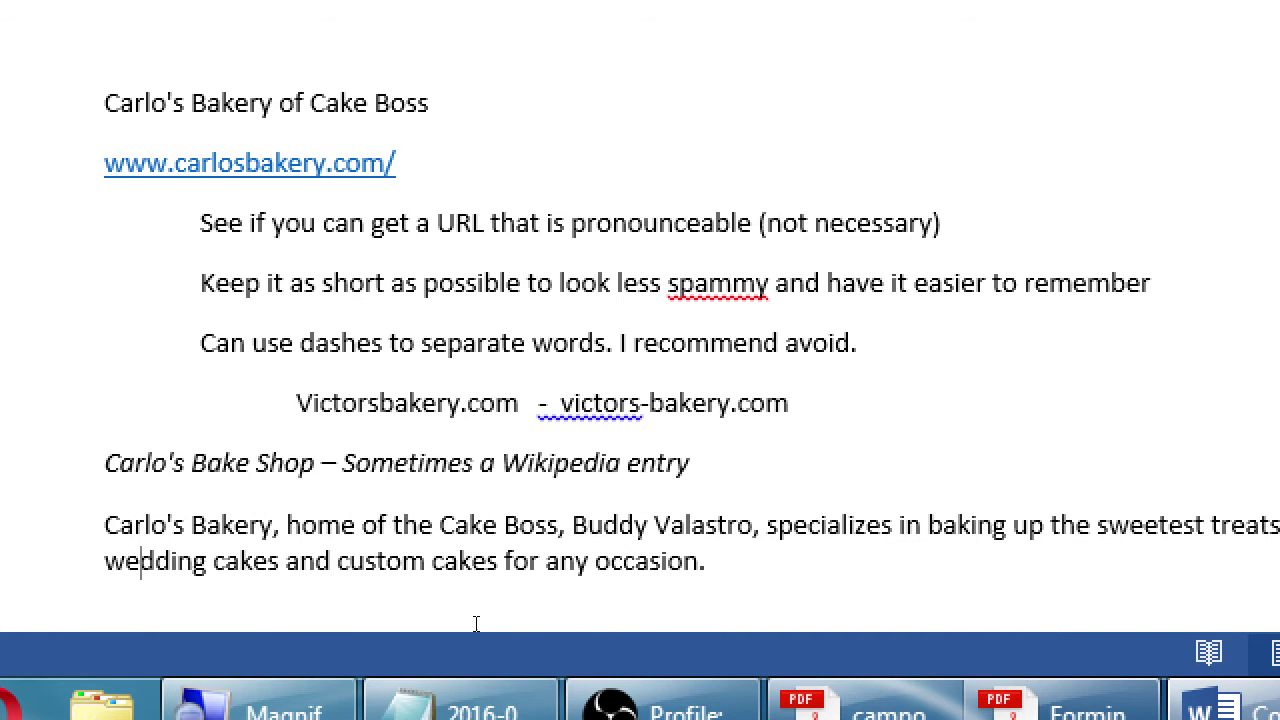
- Italicize the word "wedding" in the Carlo's Bakery description and "weddings" in the Twiggs description
key(Home)
key(ctrl+shift+Right)
key(ctrl+i)
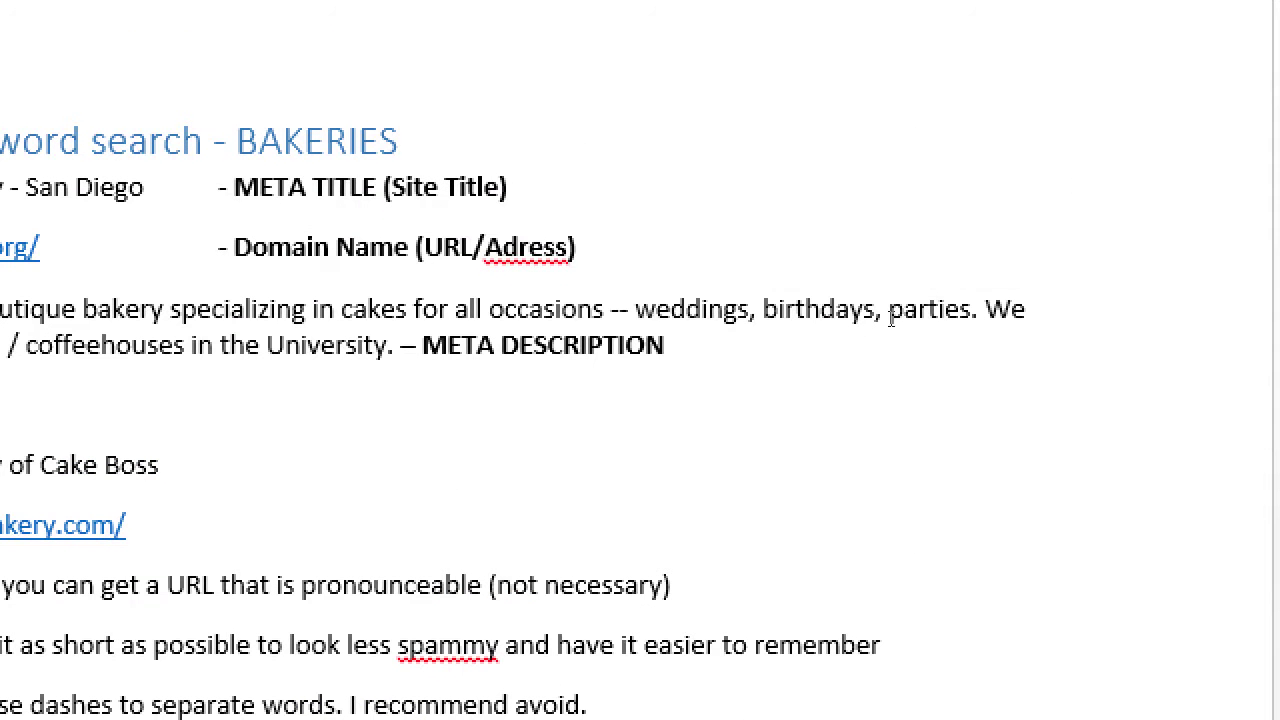
double_click(892, 322)
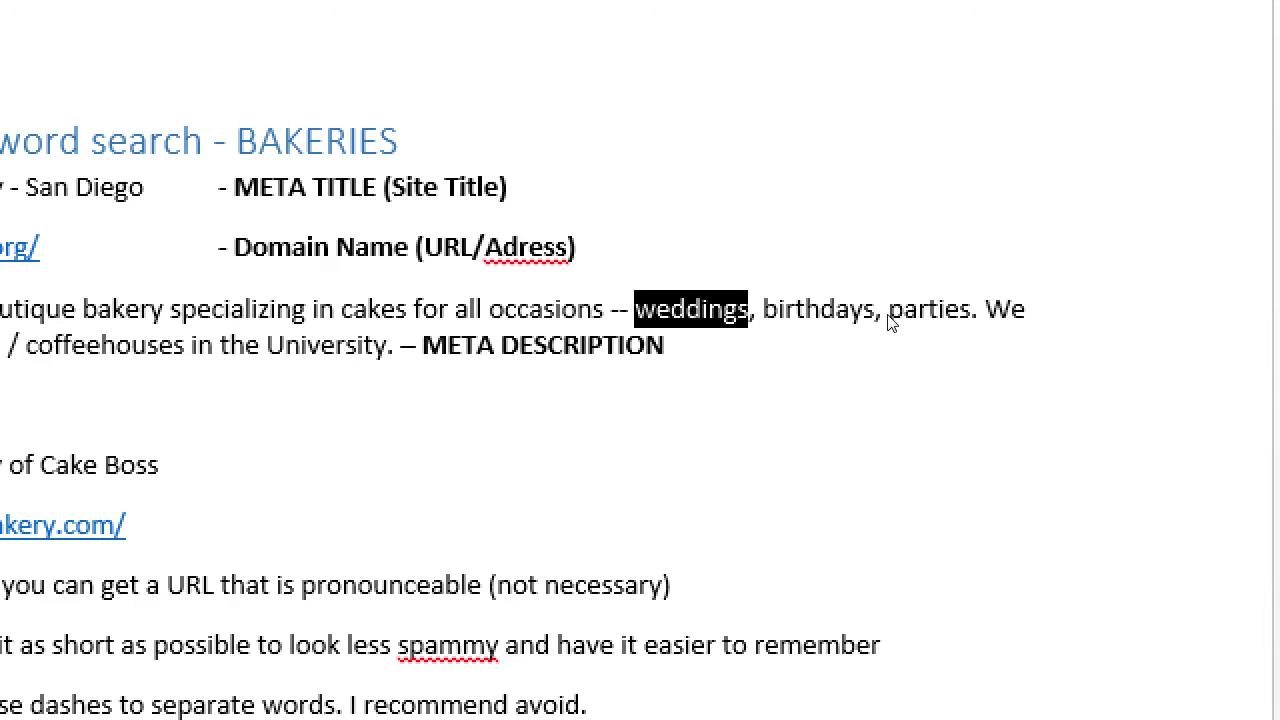
key(ctrl+i)
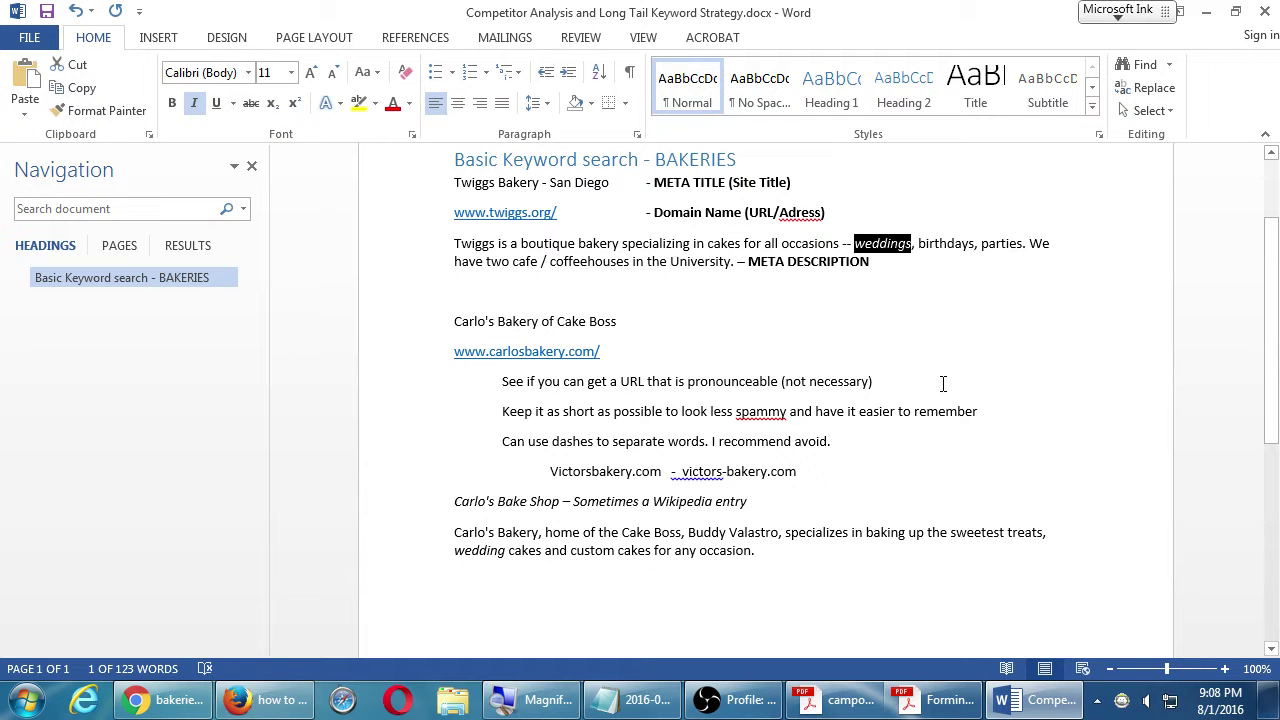
- Also bold the italic words "weddings" in the Twiggs description and "wedding" in the Carlo's Bakery description
triple_click(483, 555)
click(483, 555)
double_click(483, 555)
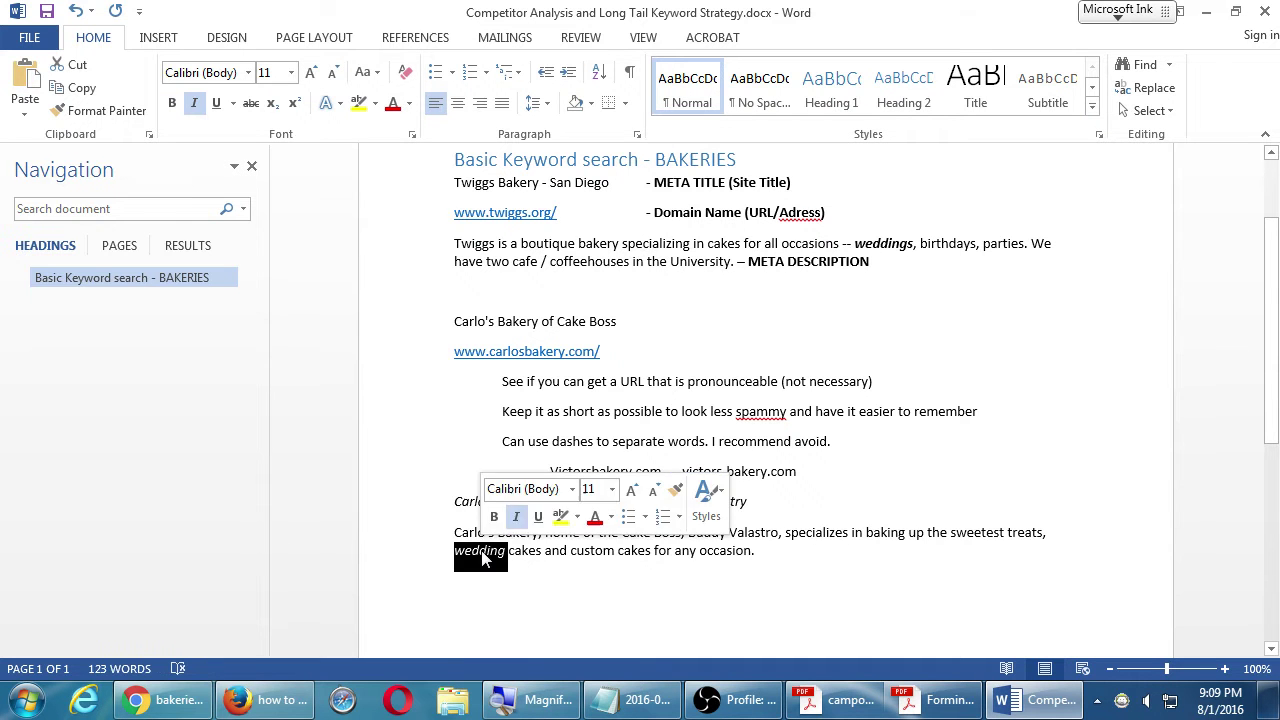
key(ctrl+b)
click(854, 569)
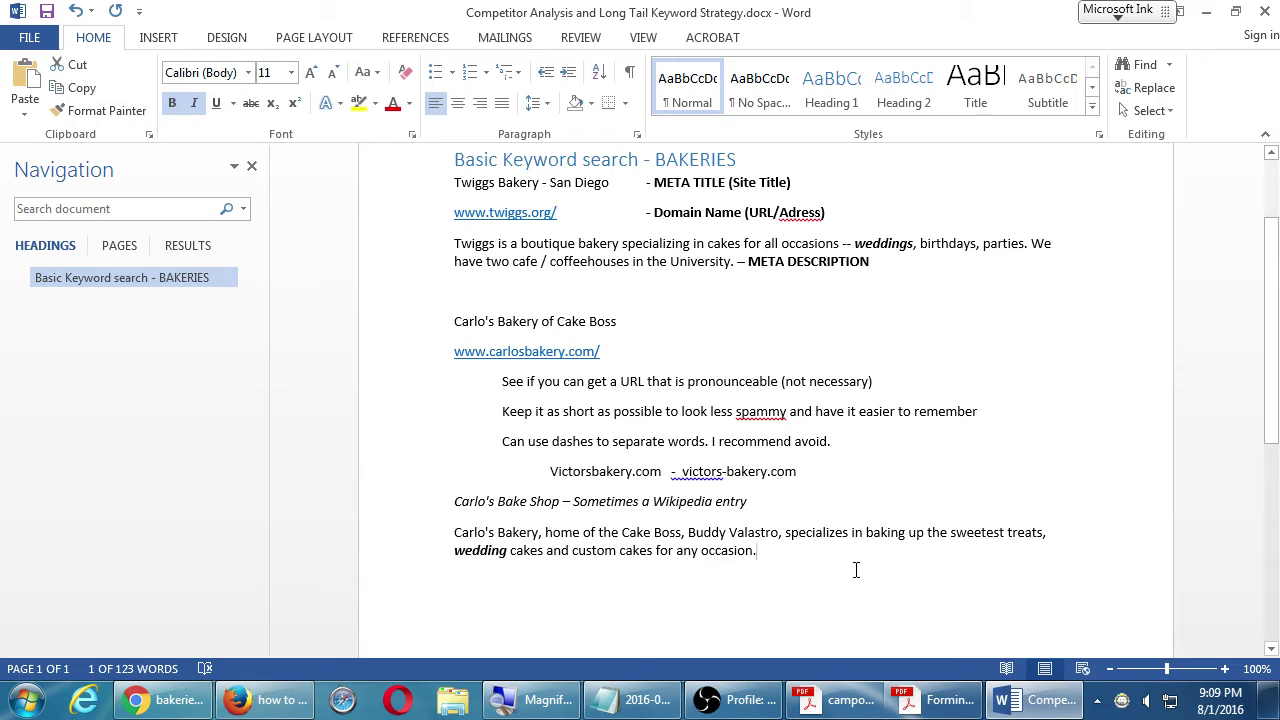
- Copy the whole Porto's Bakery listing from the Google results in Chrome and paste it as text only below the Carlo's Bakery description in Word
scroll(862, 571, down, 1)
key(Return)
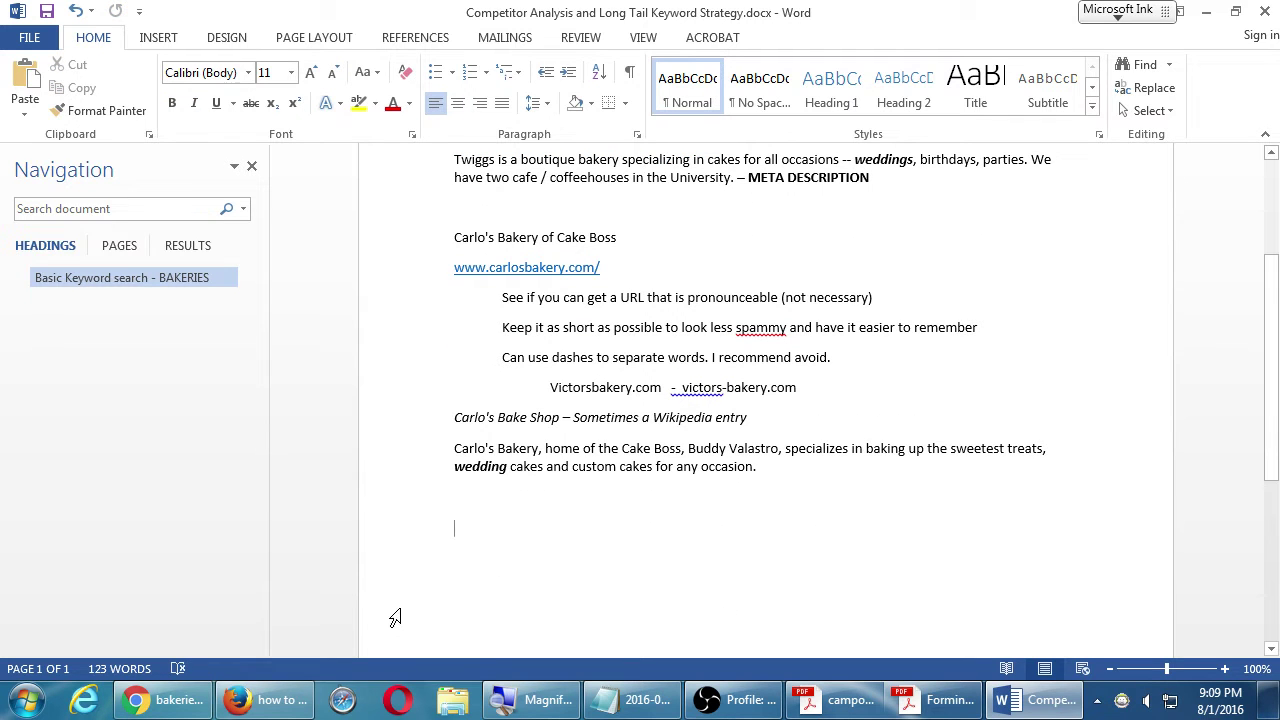
click(163, 700)
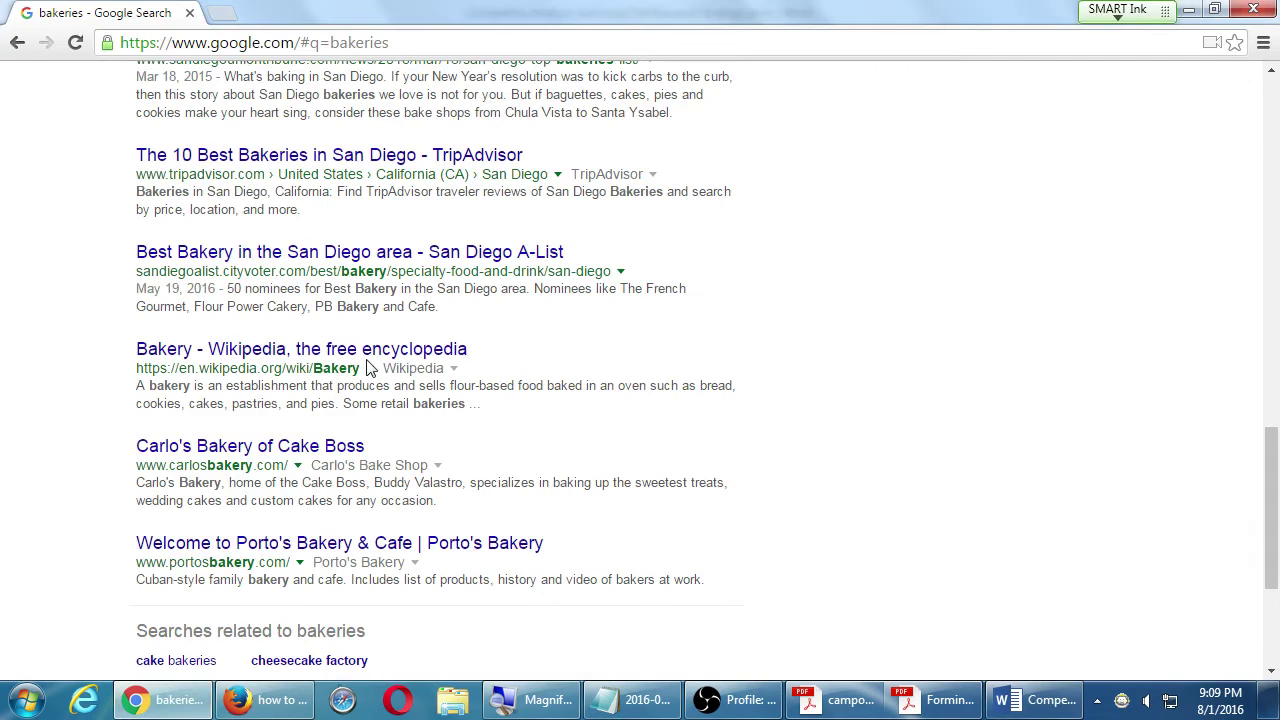
scroll(77, 432, down, 1)
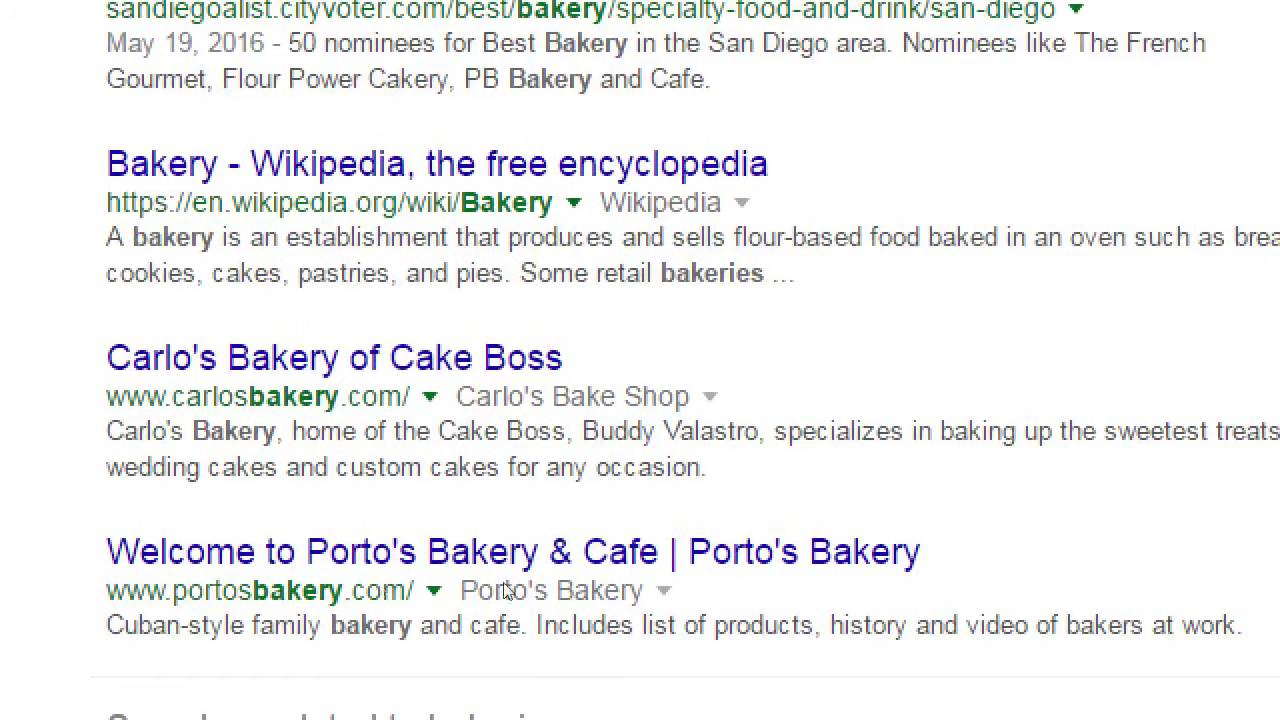
drag(1245, 625, 78, 525)
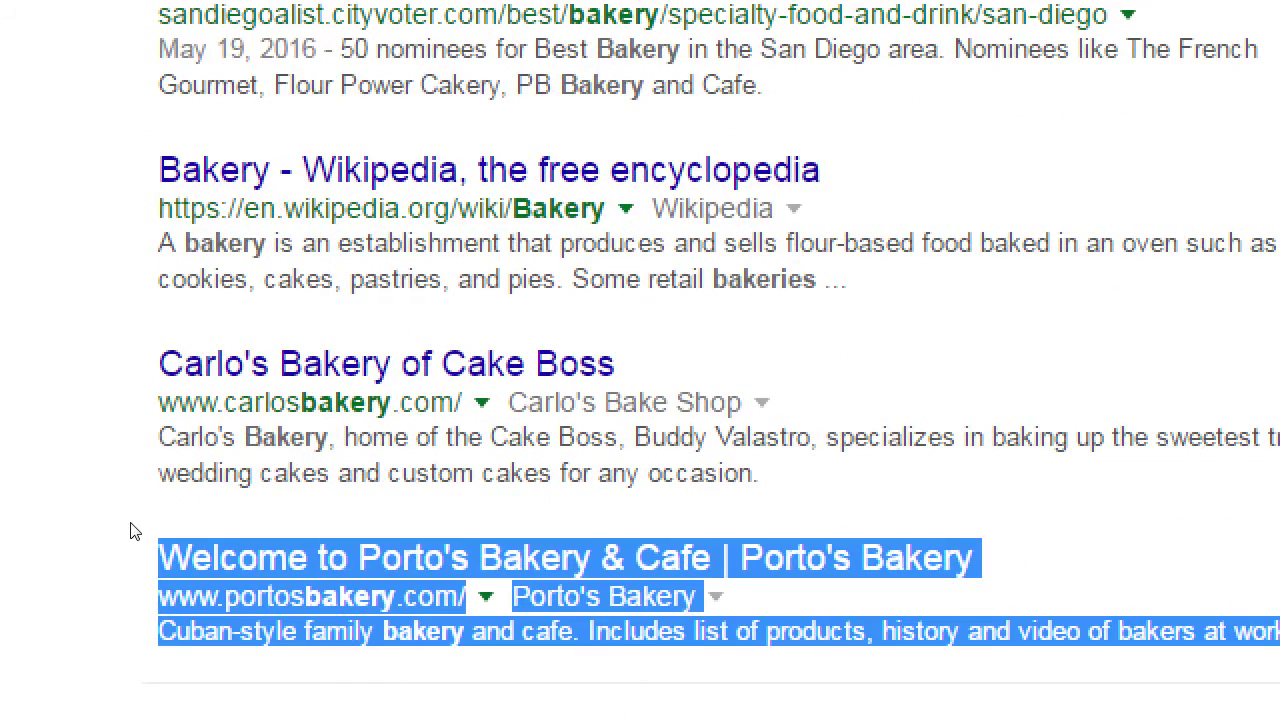
key(alt+Tab)
right_click(686, 508)
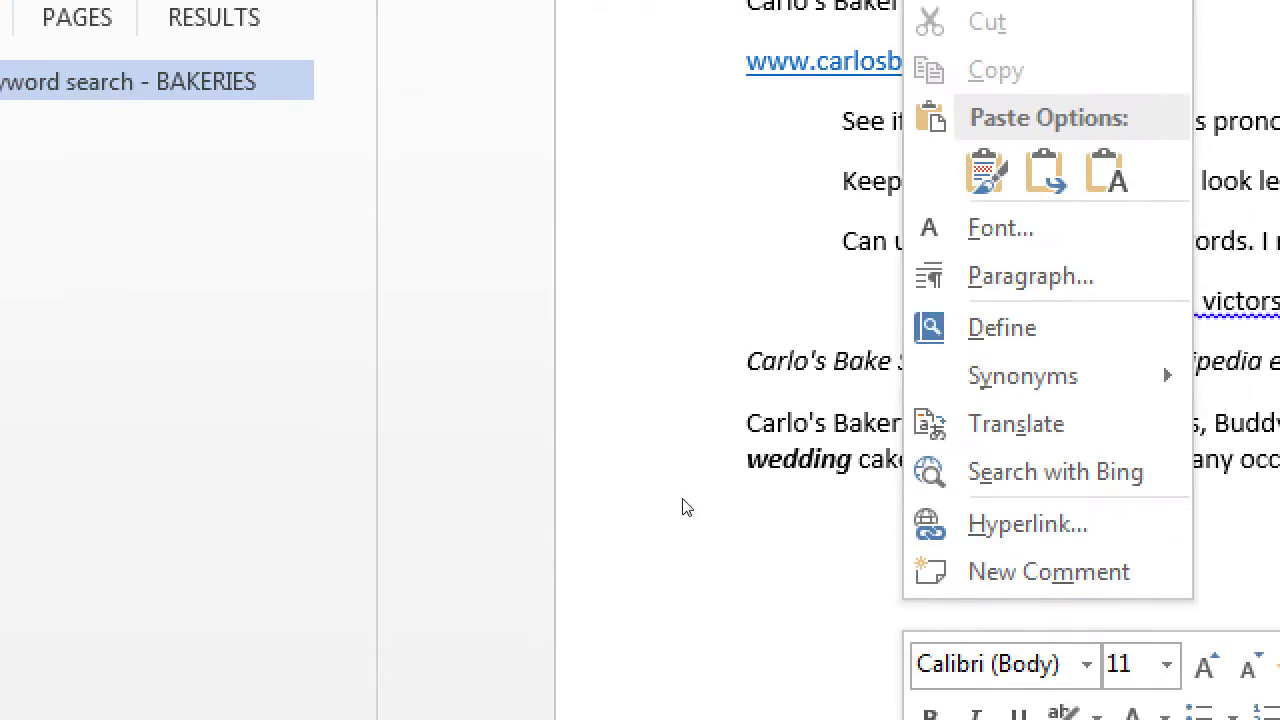
key(t)
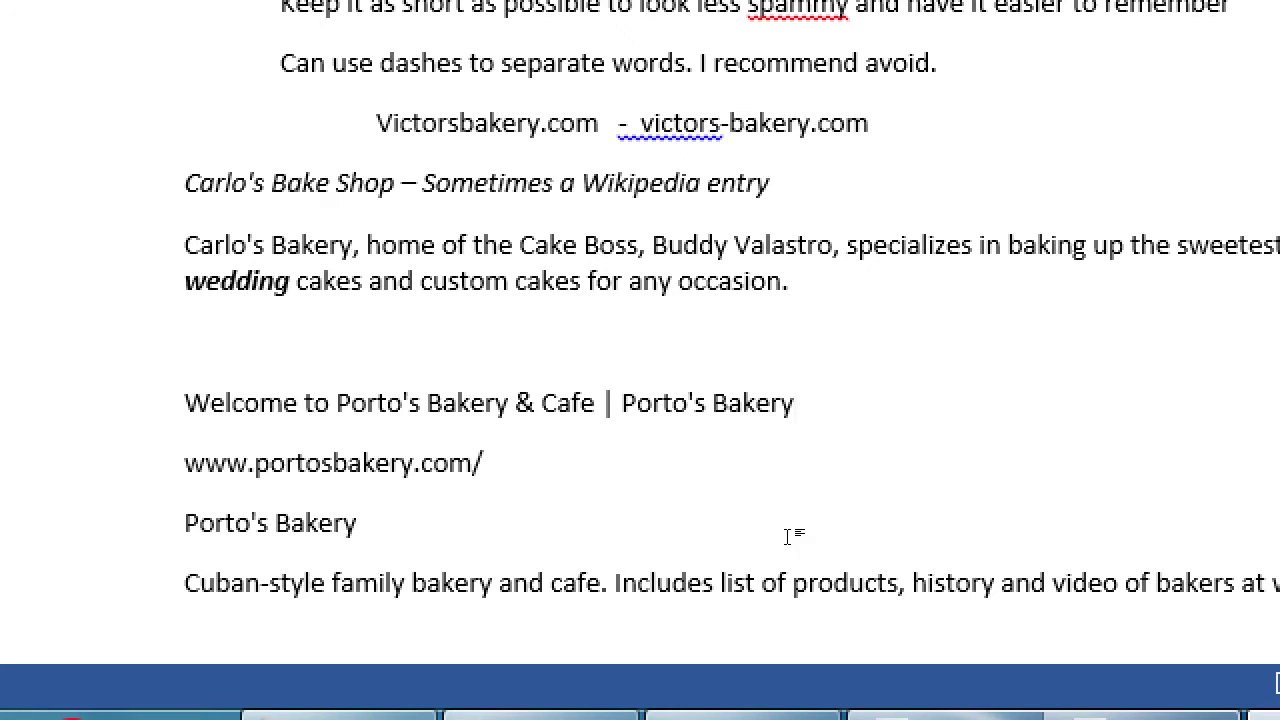
- Examine the Porto's title wording by highlighting "Welcome", the closing "Porto's Bakery" and the first "Porto's Bakery"
key(shift+Home)
key(Down)
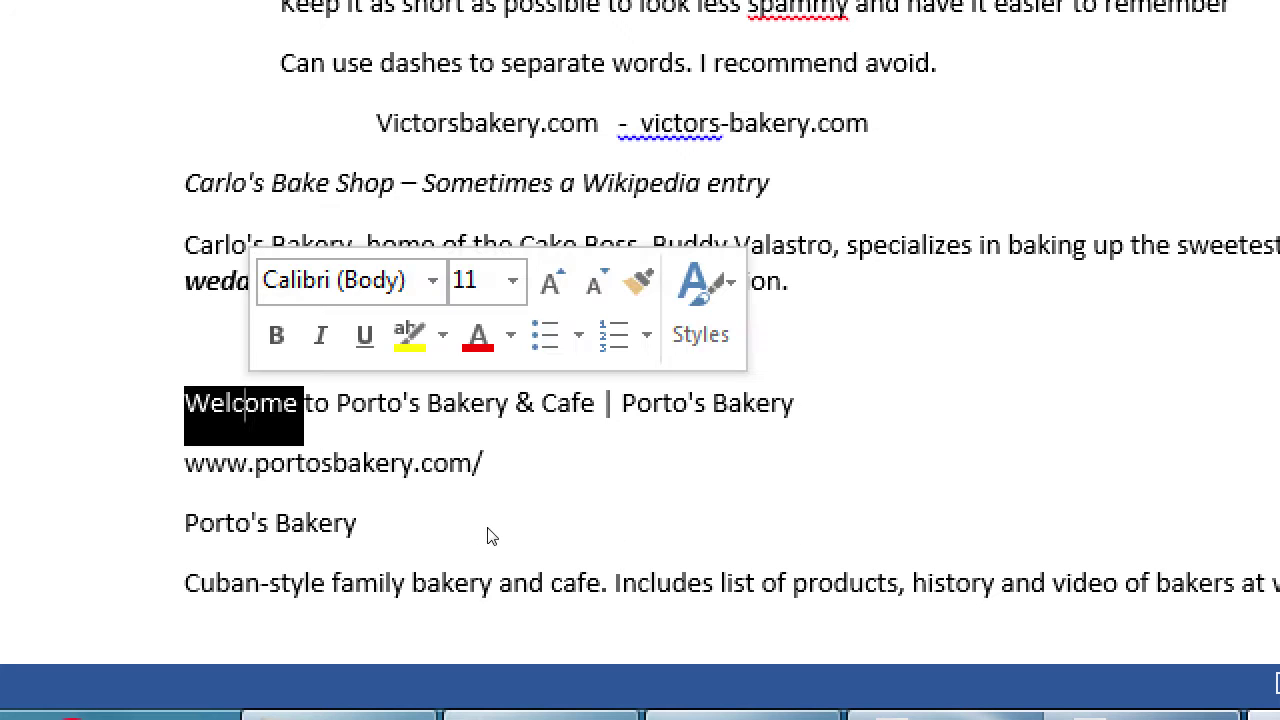
key(Up)
key(Home)
key(ctrl+shift+Right)
key(ctrl+Right)
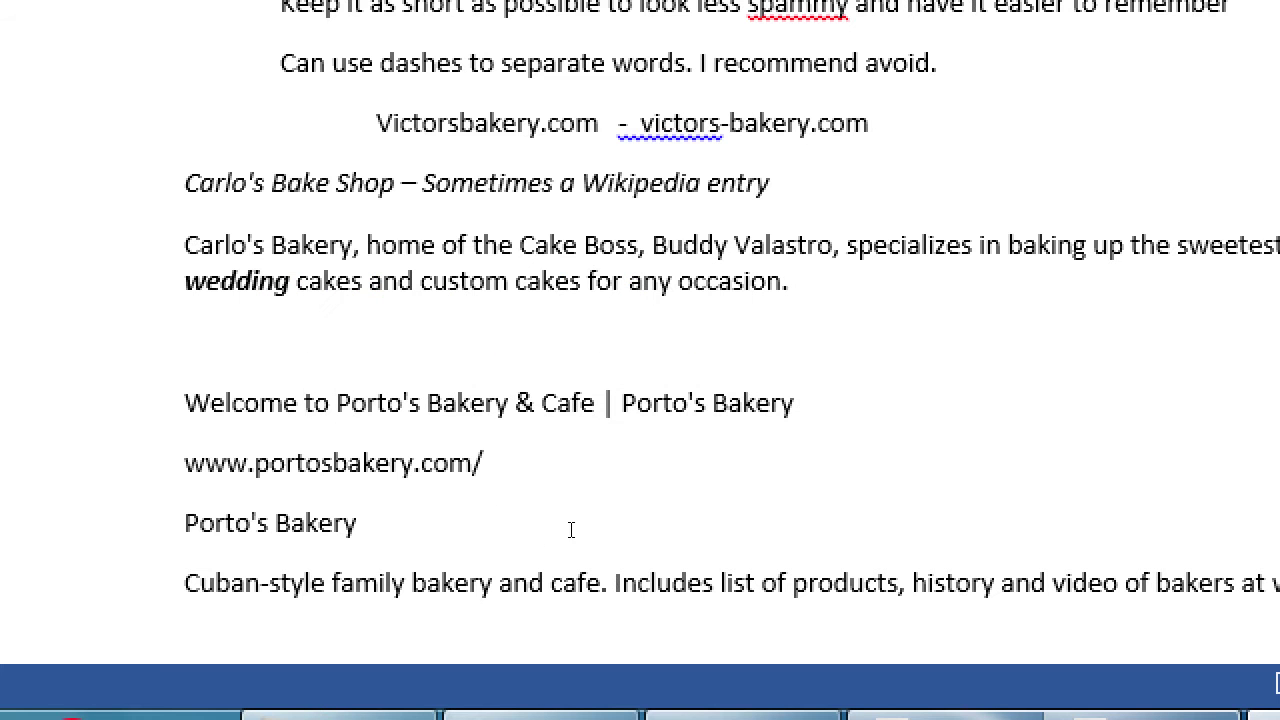
key(End)
key(ctrl+shift+Left)
key(ctrl+shift+Left)
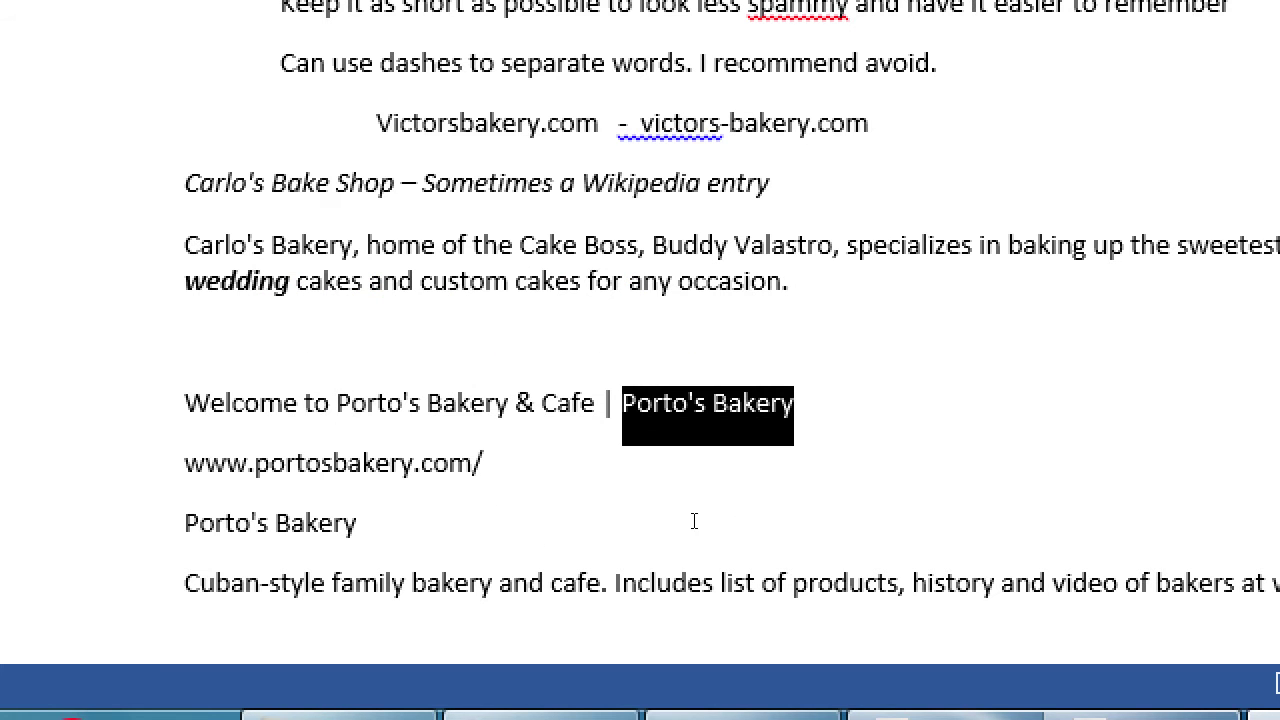
key(Home)
key(ctrl+Right)
key(ctrl+Right)
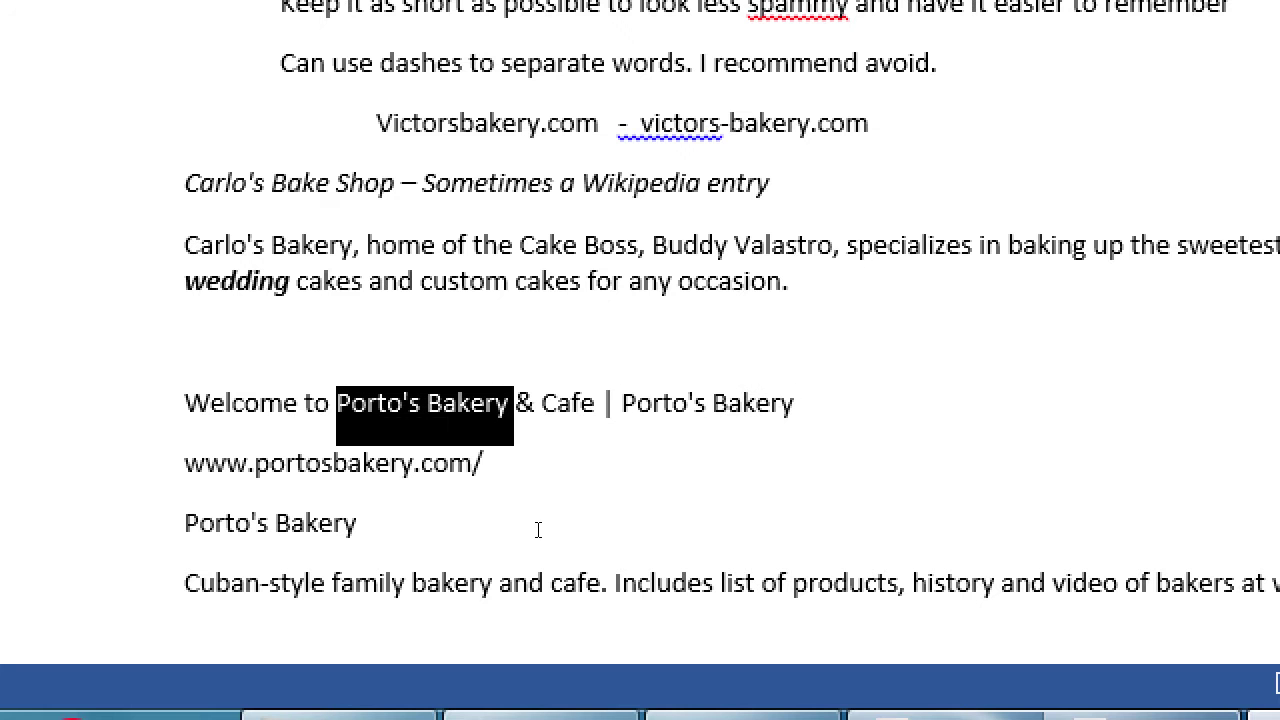
key(ctrl+shift+Right)
key(ctrl+shift+Right)
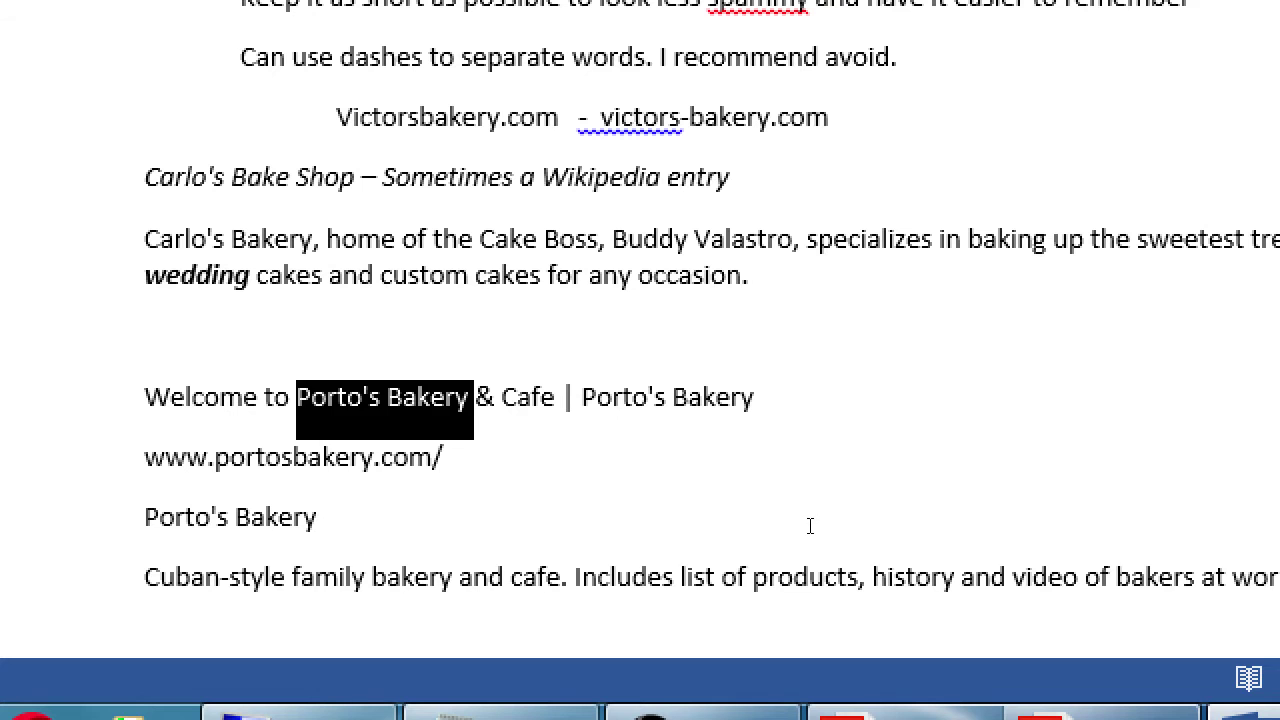
- Add an indented note below the Porto's title reading "Avoid superfluous words in your valuable Site Title" and save the document
key(End)
key(Return)
key(Tab)
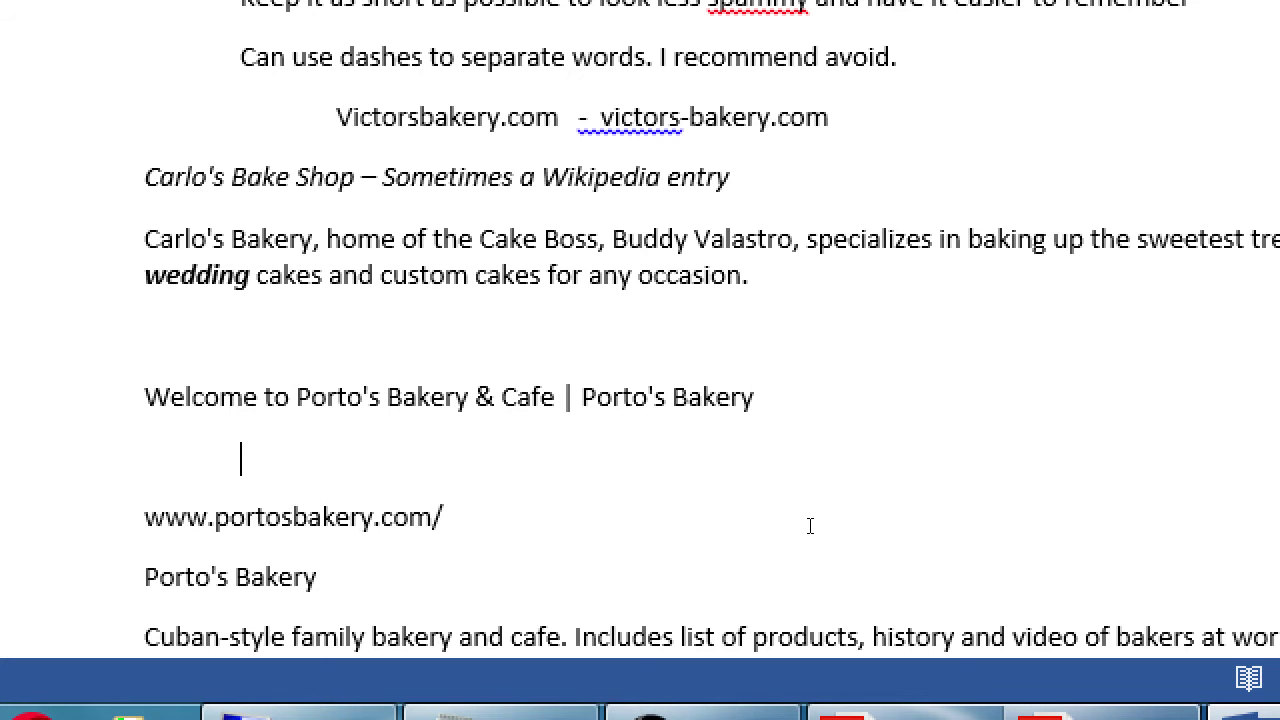
text(Avoid superfluous)
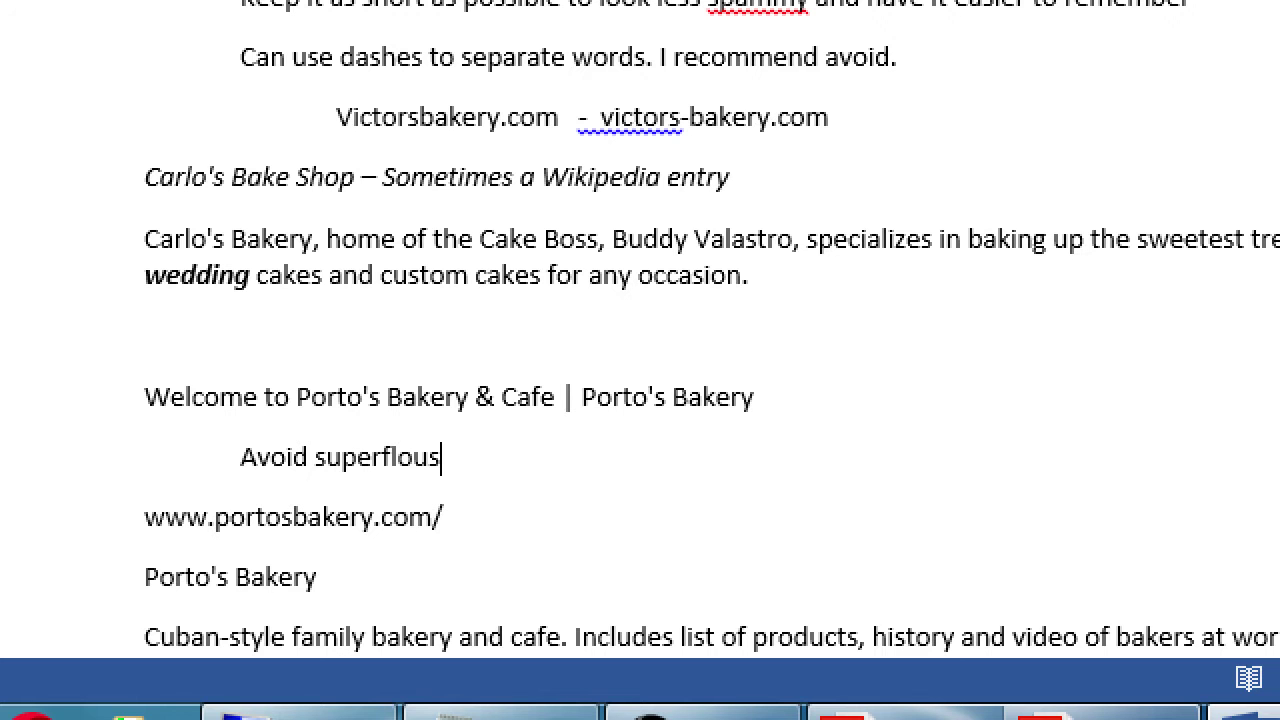
text( words)
text(your vlaual)
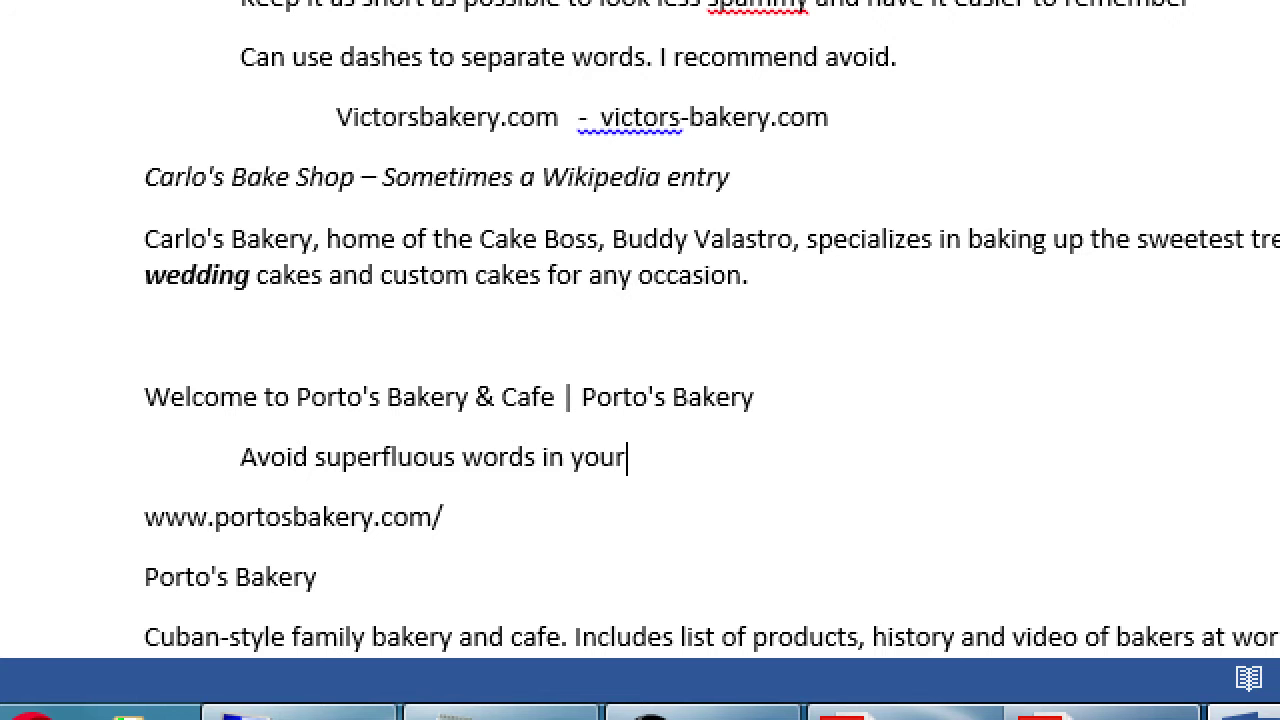
key(BackSpace)
key(BackSpace)
key(BackSpace)
key(BackSpace)
key(BackSpace)
text(aluable site)
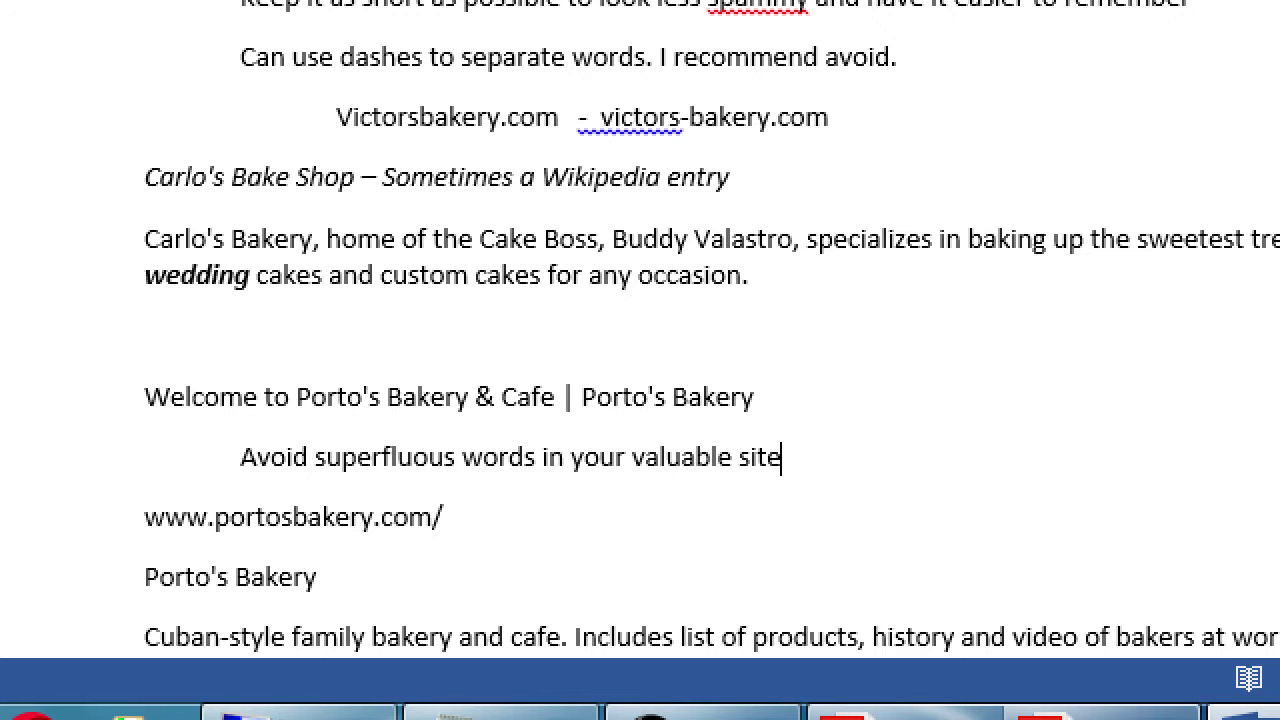
key(BackSpace)
key(BackSpace)
key(BackSpace)
key(BackSpace)
key(BackSpace)
text(Site Title)
key(ctrl+s)
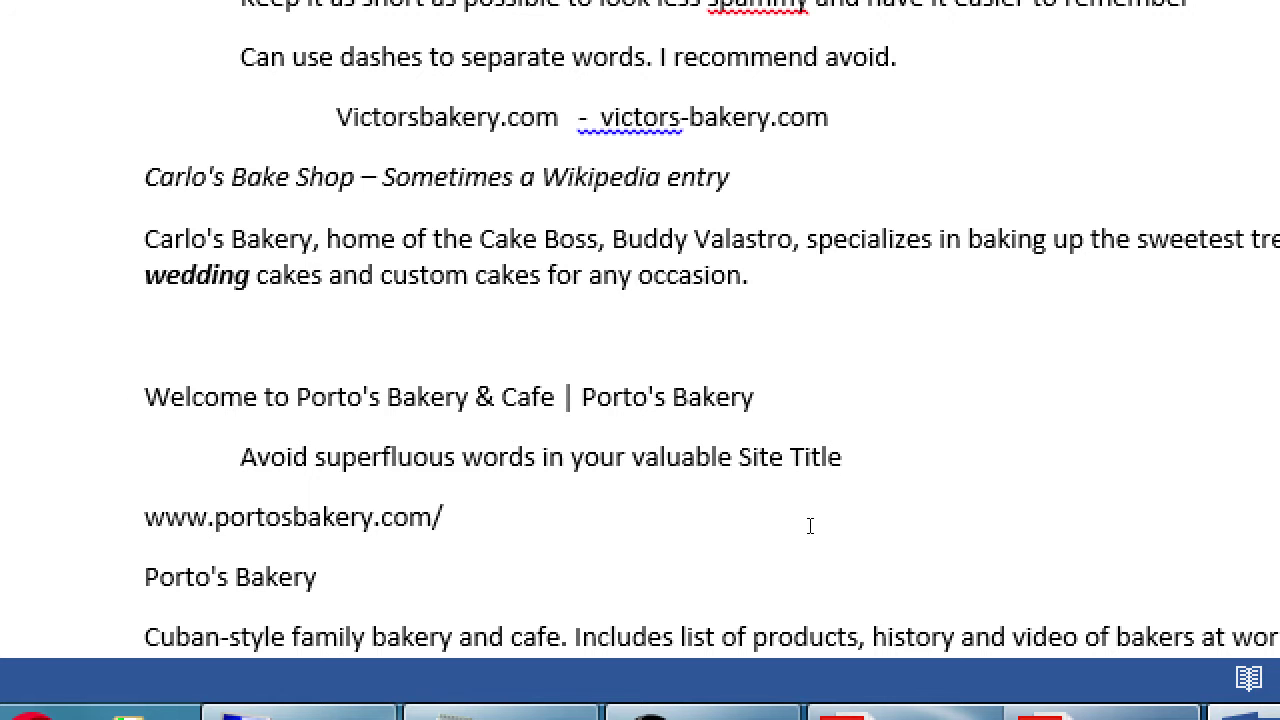
- Examine the Porto's domain name and label by highlighting "portosbakery" in the URL and "Porto's" in the line below
key(ctrl+Left)
key(ctrl+shift+Right)
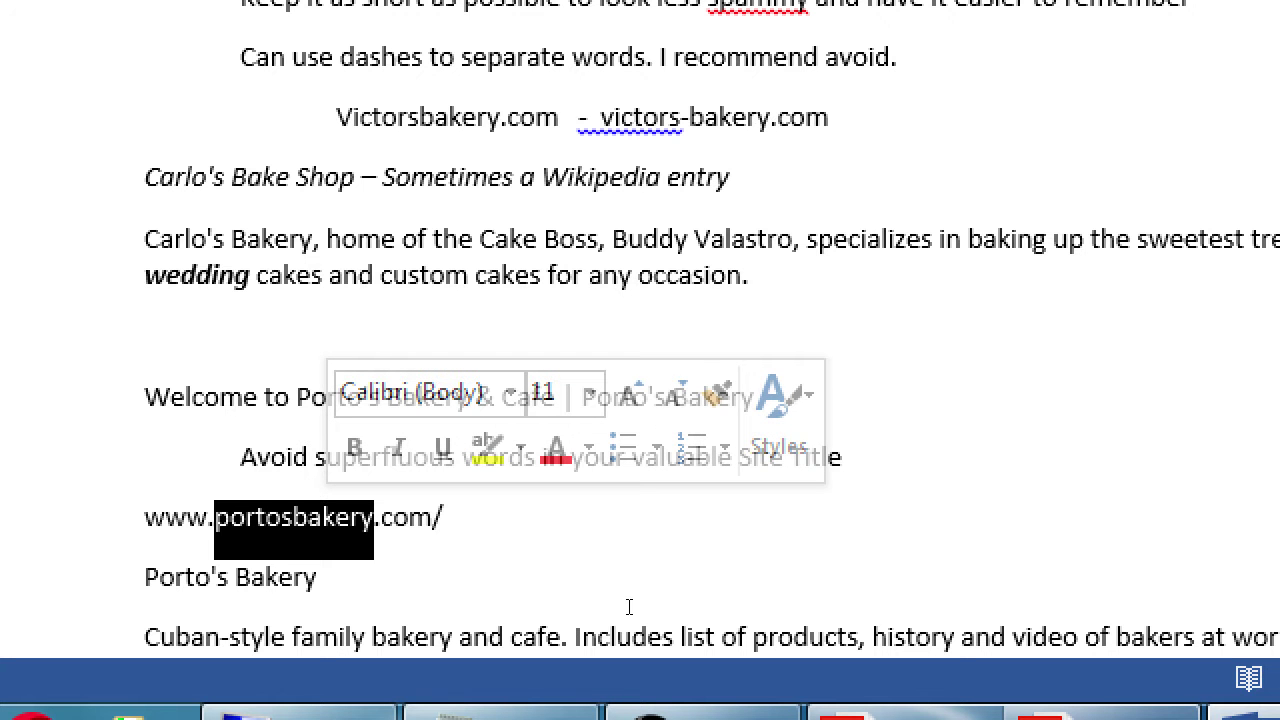
scroll(629, 603, down, 2)
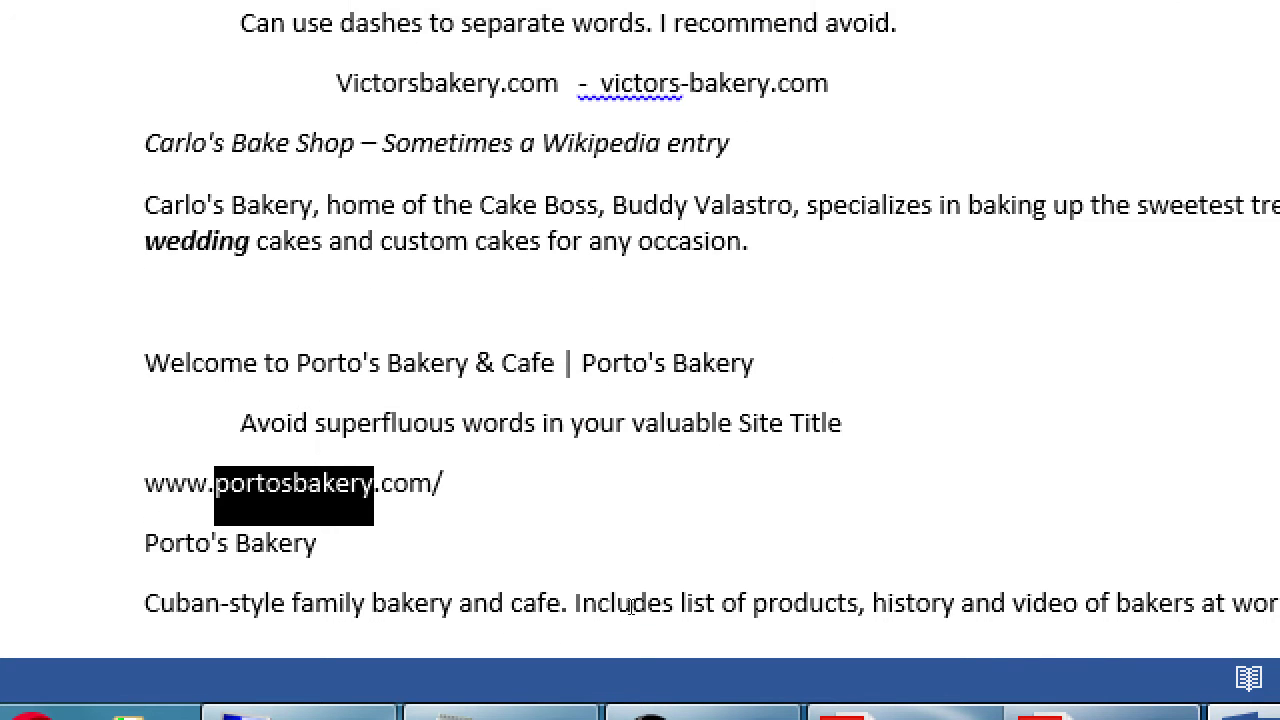
key(Down)
key(ctrl+Left)
key(ctrl+shift+Right)
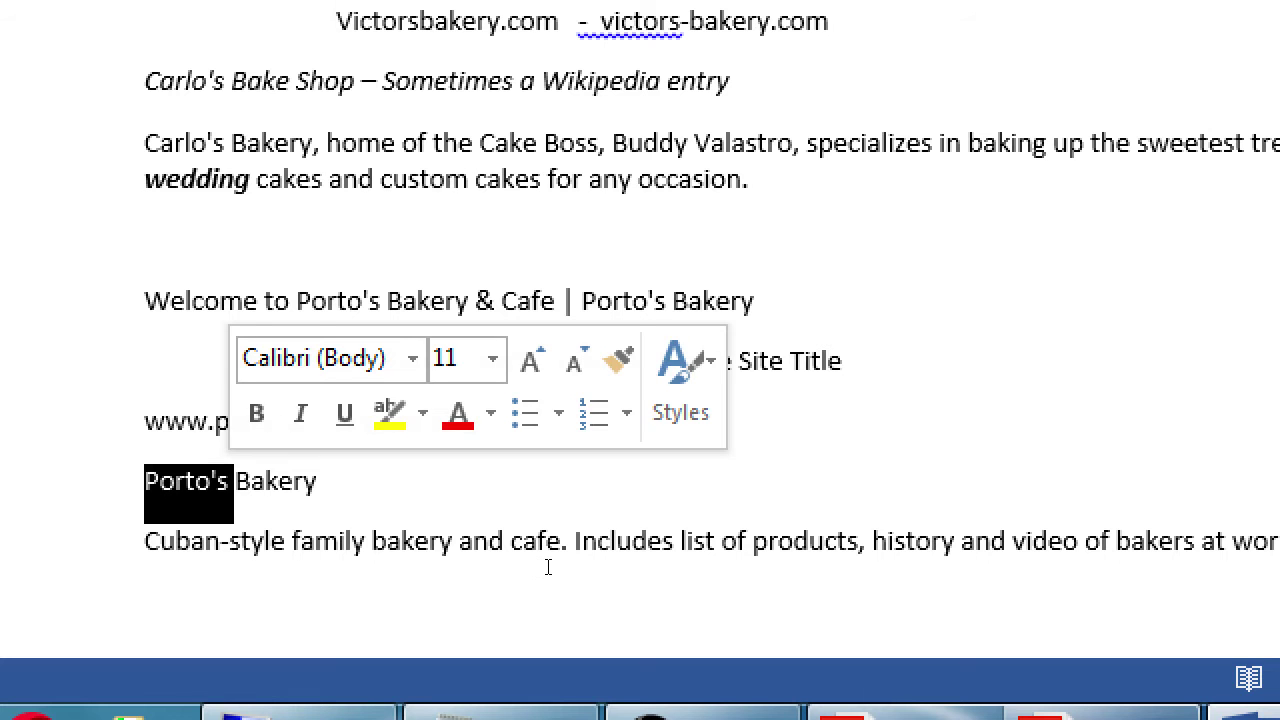
scroll(549, 566, down, 1)
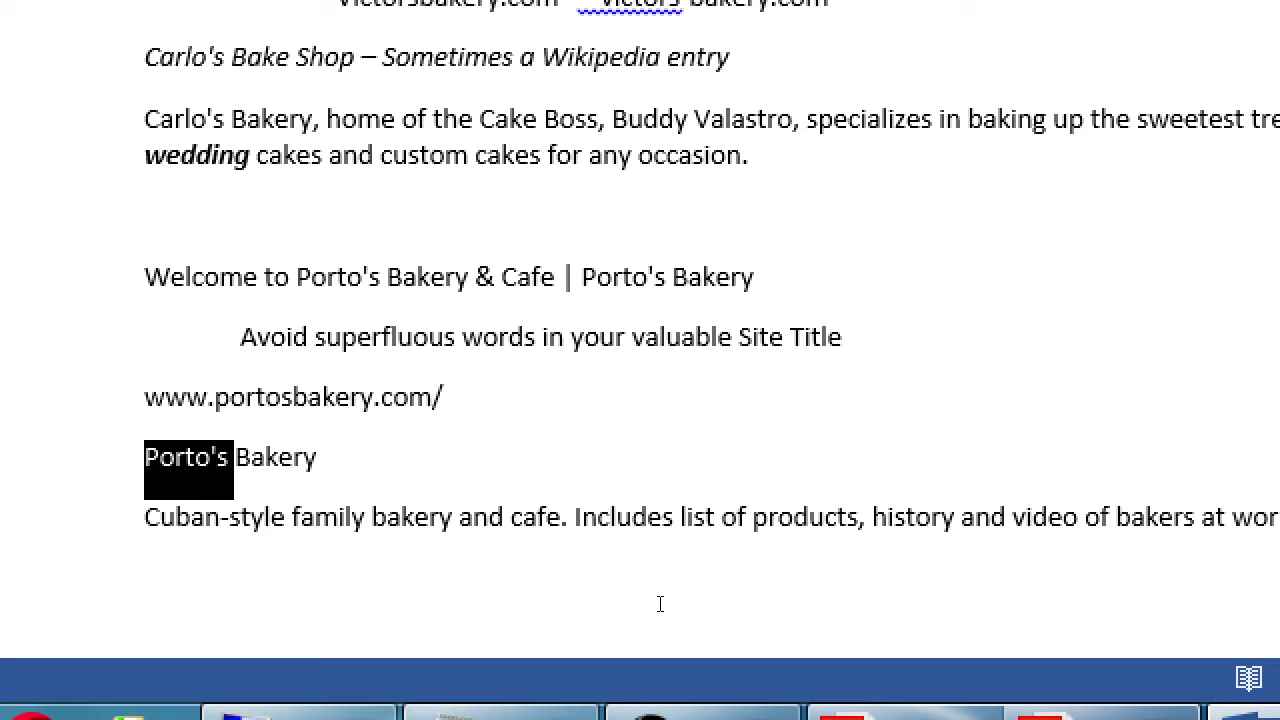
- Make the word "cafe" in the Porto's Bakery description bold and italic
double_click(535, 517)
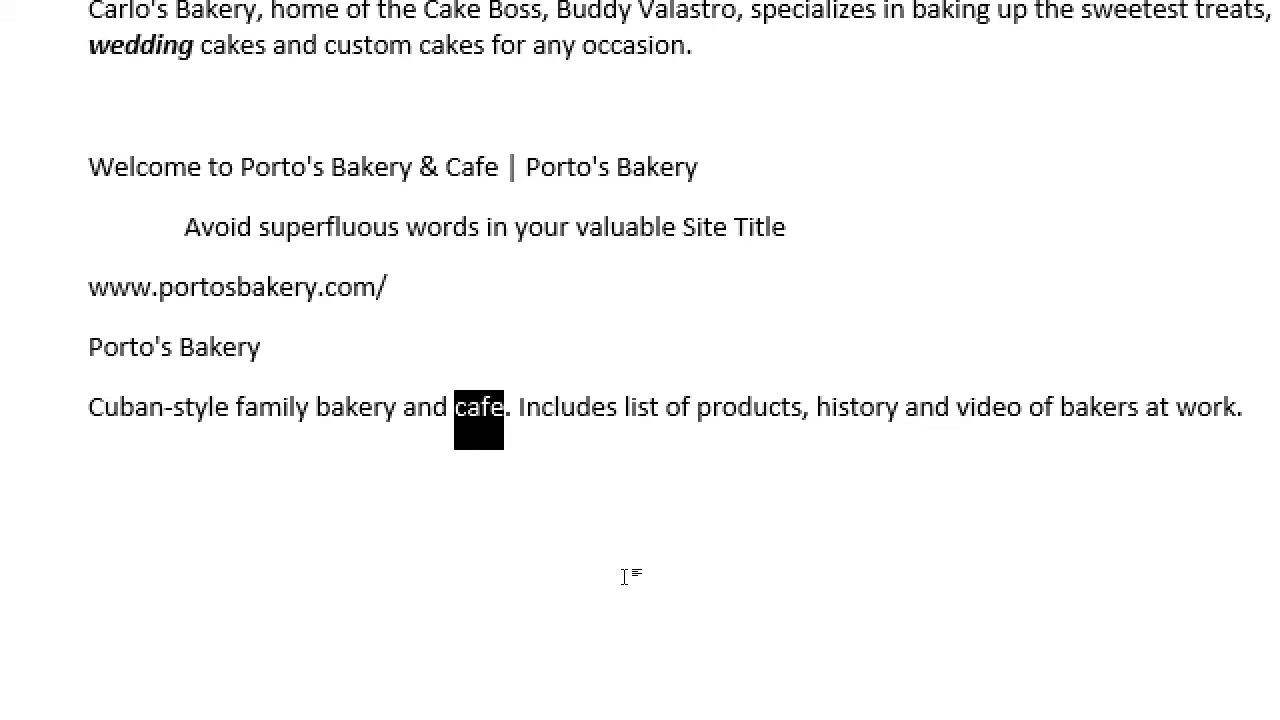
key(ctrl+b)
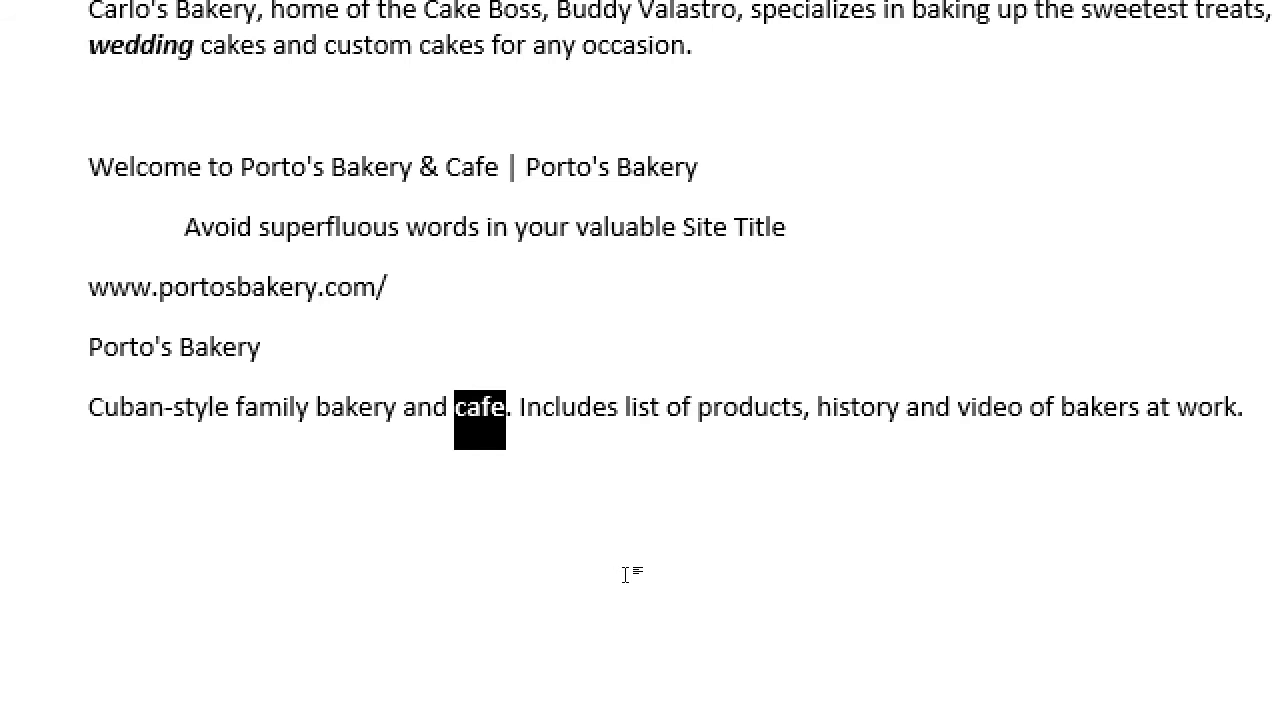
key(ctrl+i)
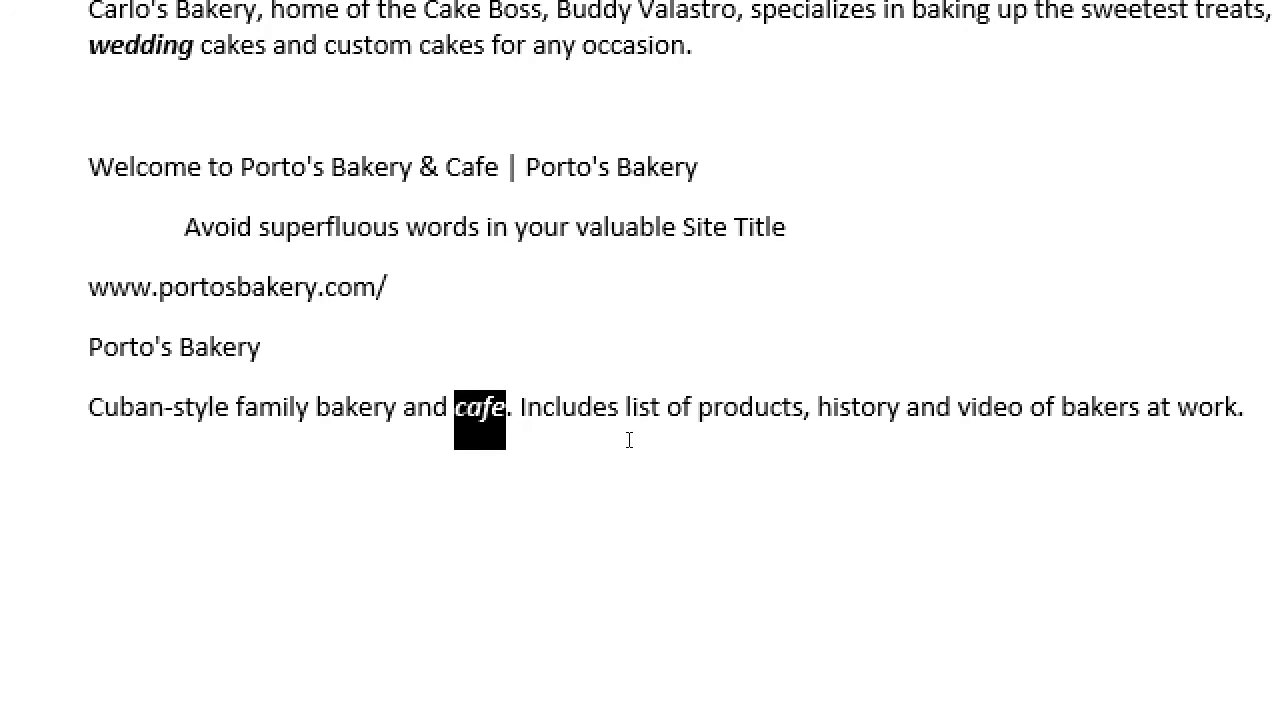
- Make the word "cafe" in the Twiggs description bold and italic as well
scroll(622, 435, up, 3)
scroll(622, 435, up, 3)
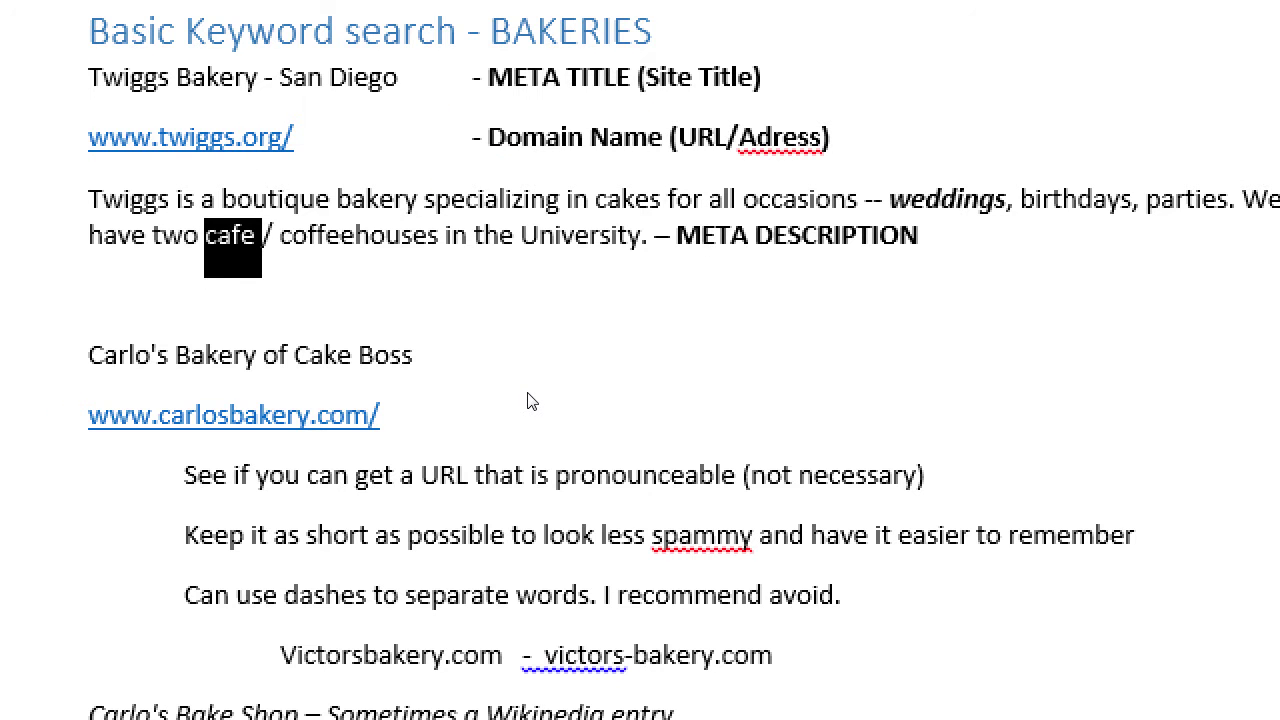
key(ctrl+i)
key(Down)
key(Down)
key(End)
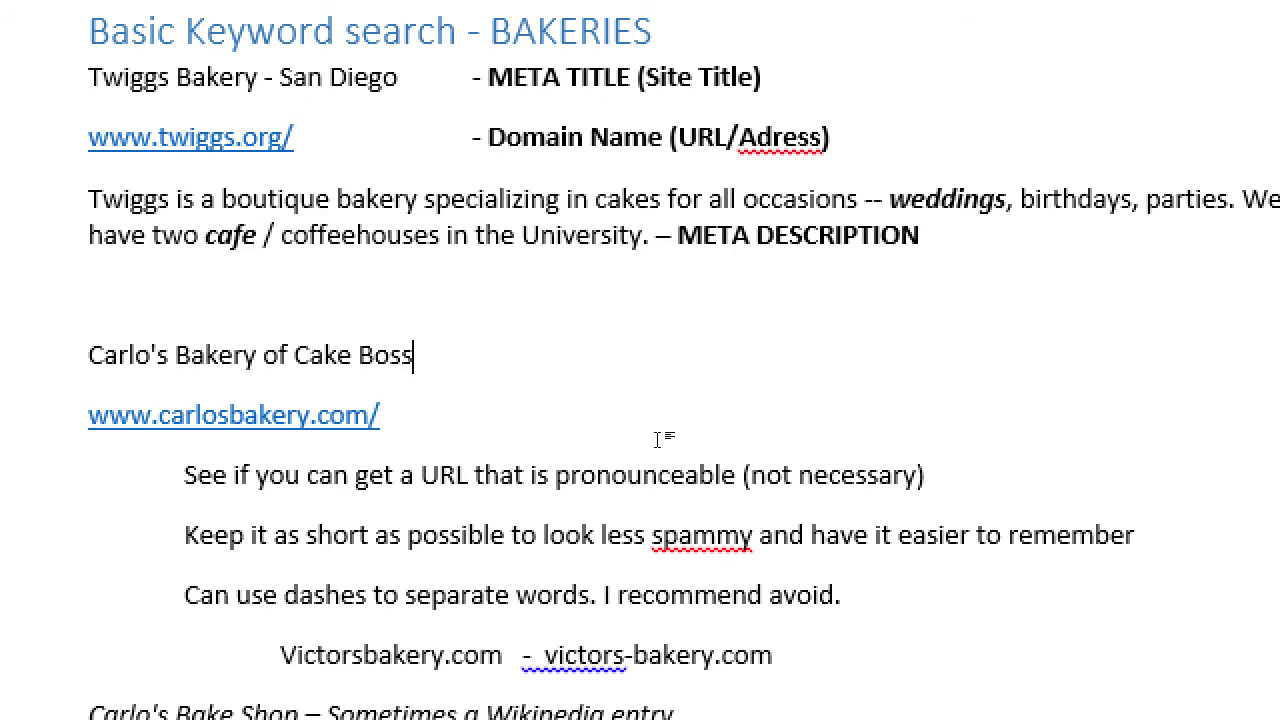
- Highlight the word "video" in the Porto's Bakery description to examine it
scroll(660, 440, down, 12)
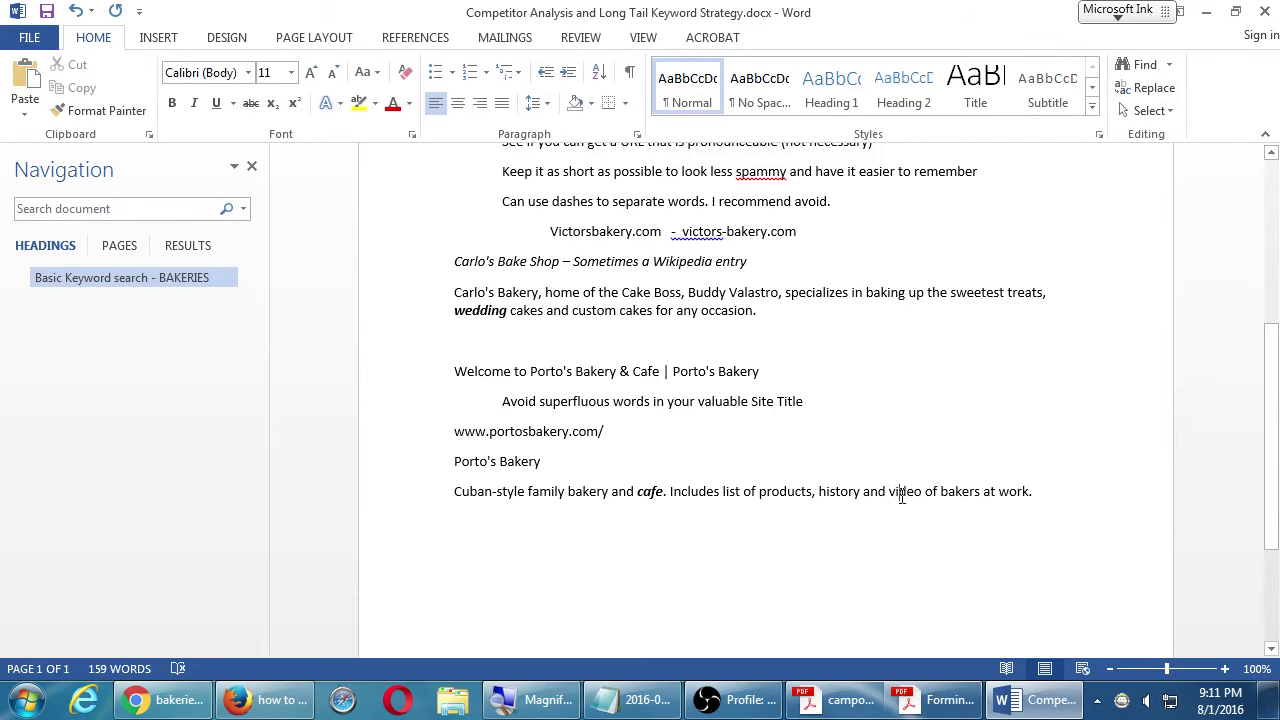
double_click(902, 496)
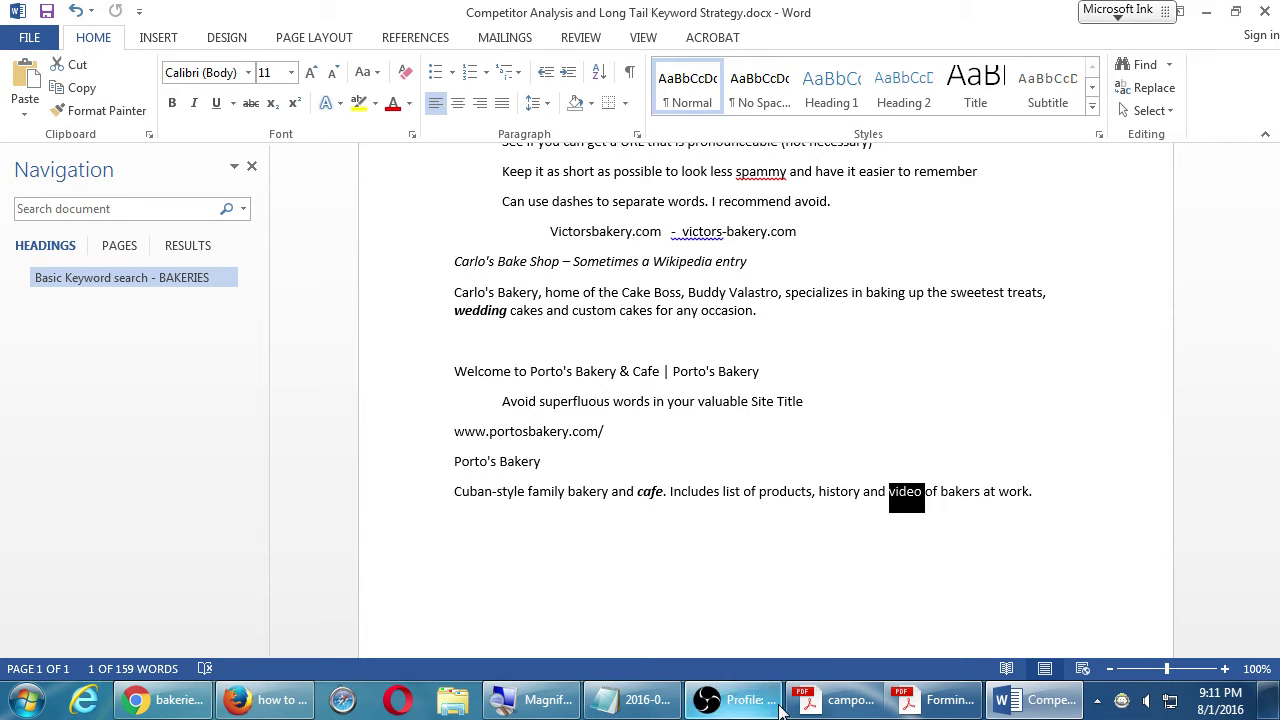
- Switch to Acrobat, close the SEO syllabus PDF and show the "Forming a Long Tail Strategy" handout
click(835, 700)
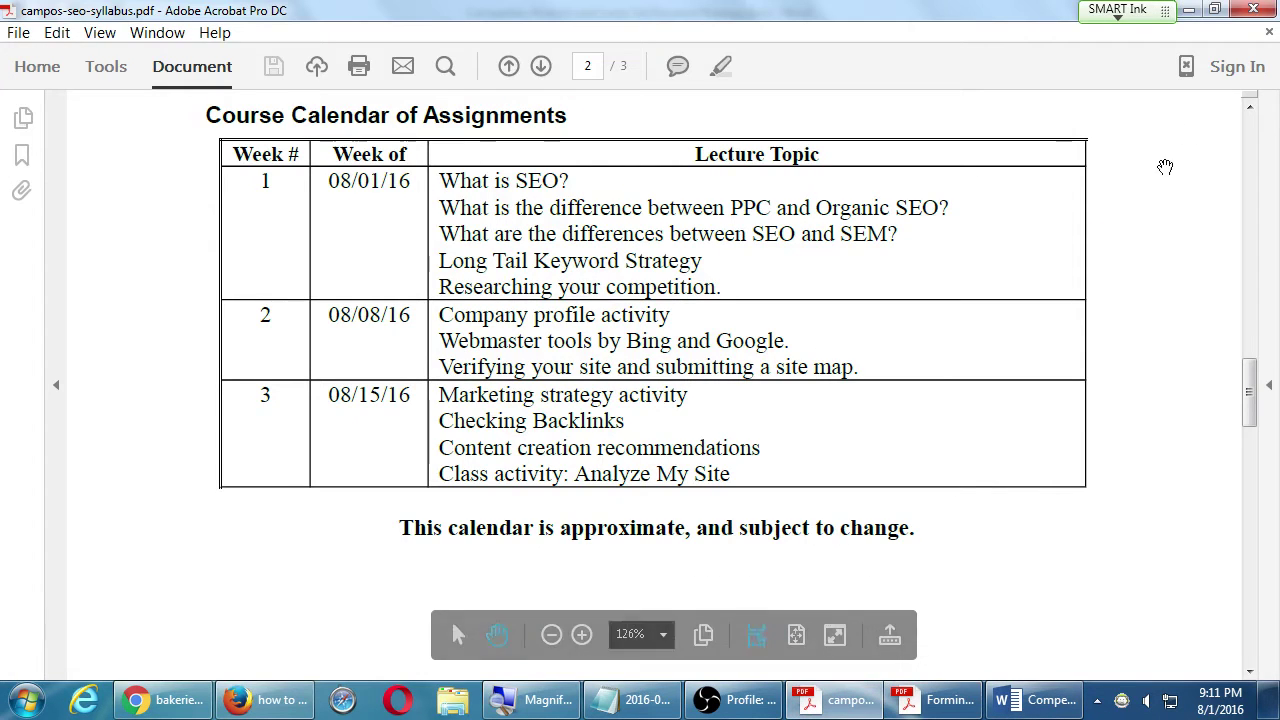
click(1254, 10)
click(935, 700)
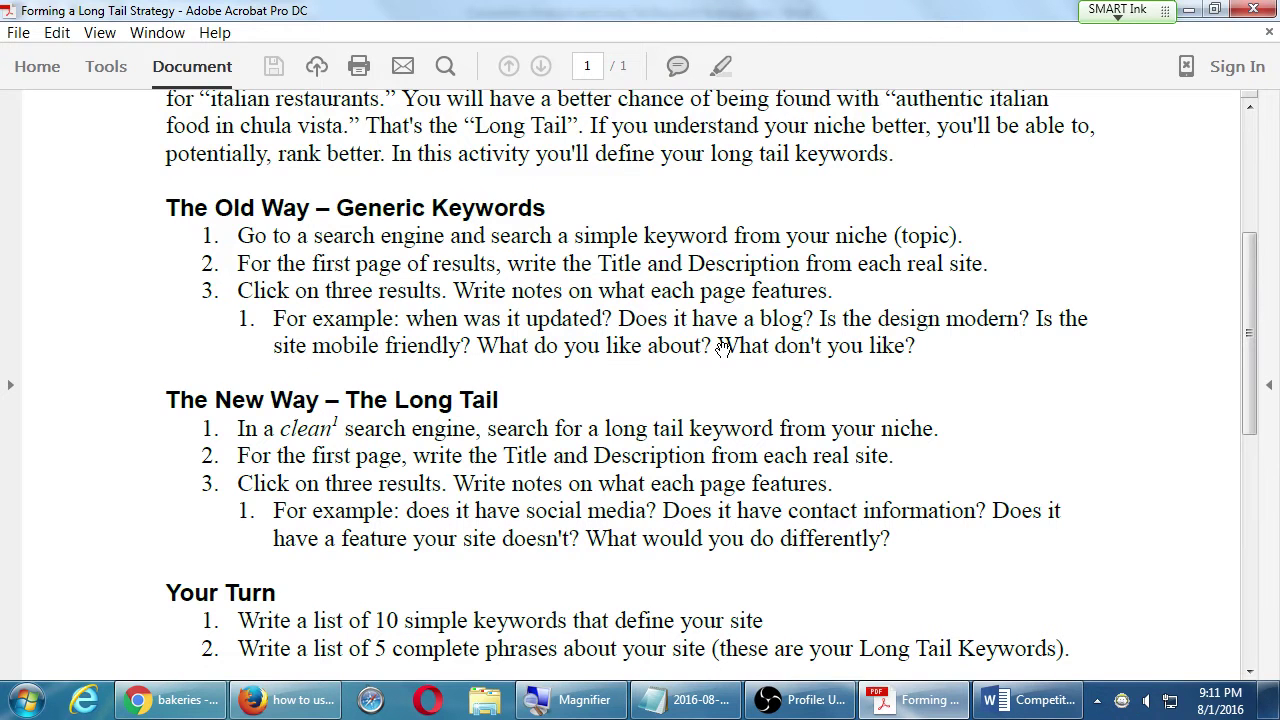
- Switch to Chrome and open the Twiggs Bakery - San Diego search result in a new browser tab
click(212, 706)
scroll(203, 313, up, 4)
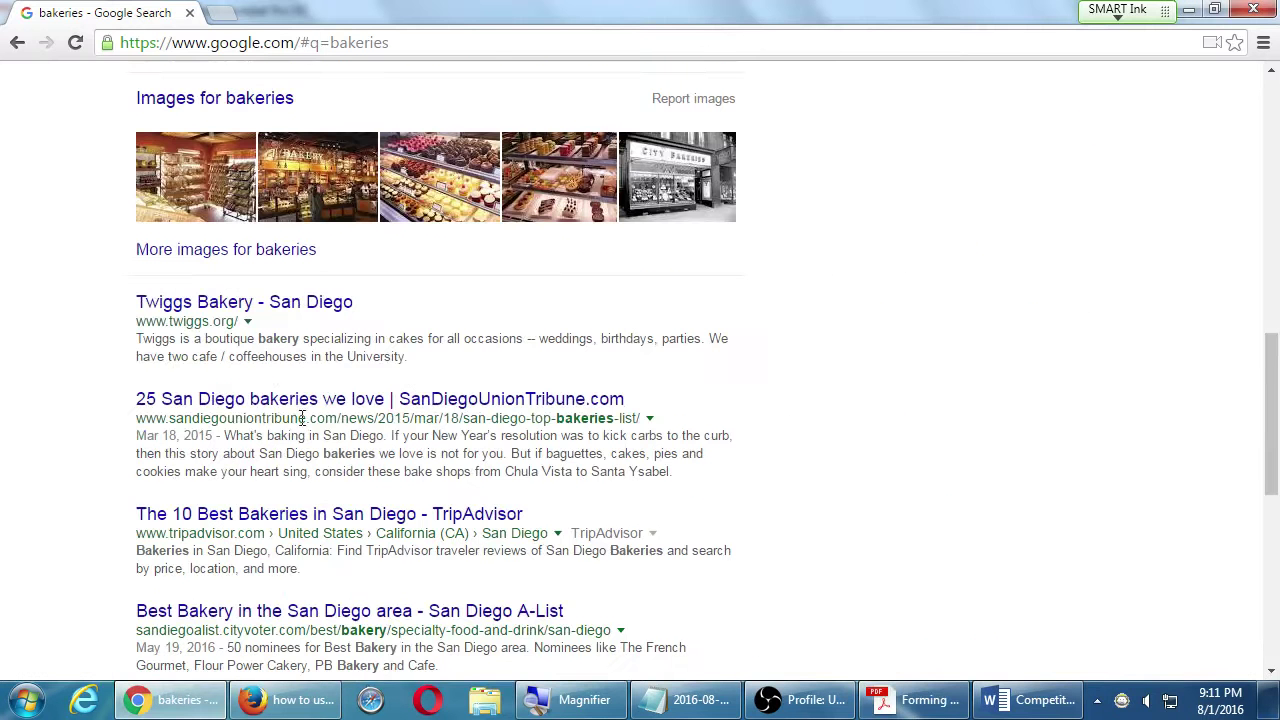
middle_click(203, 313)
click(303, 13)
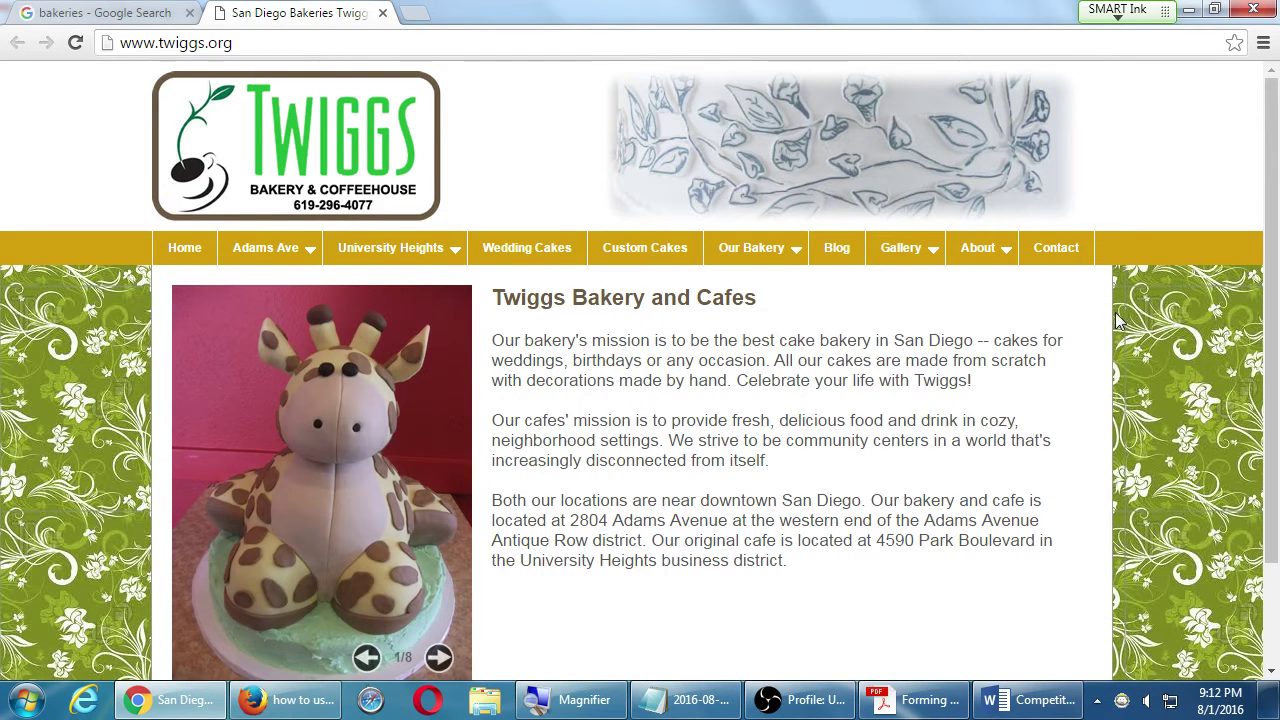
- Highlight the copyright notice in the Twiggs home page footer and consult the site-review questions in the Acrobat handout
scroll(1066, 340, down, 3)
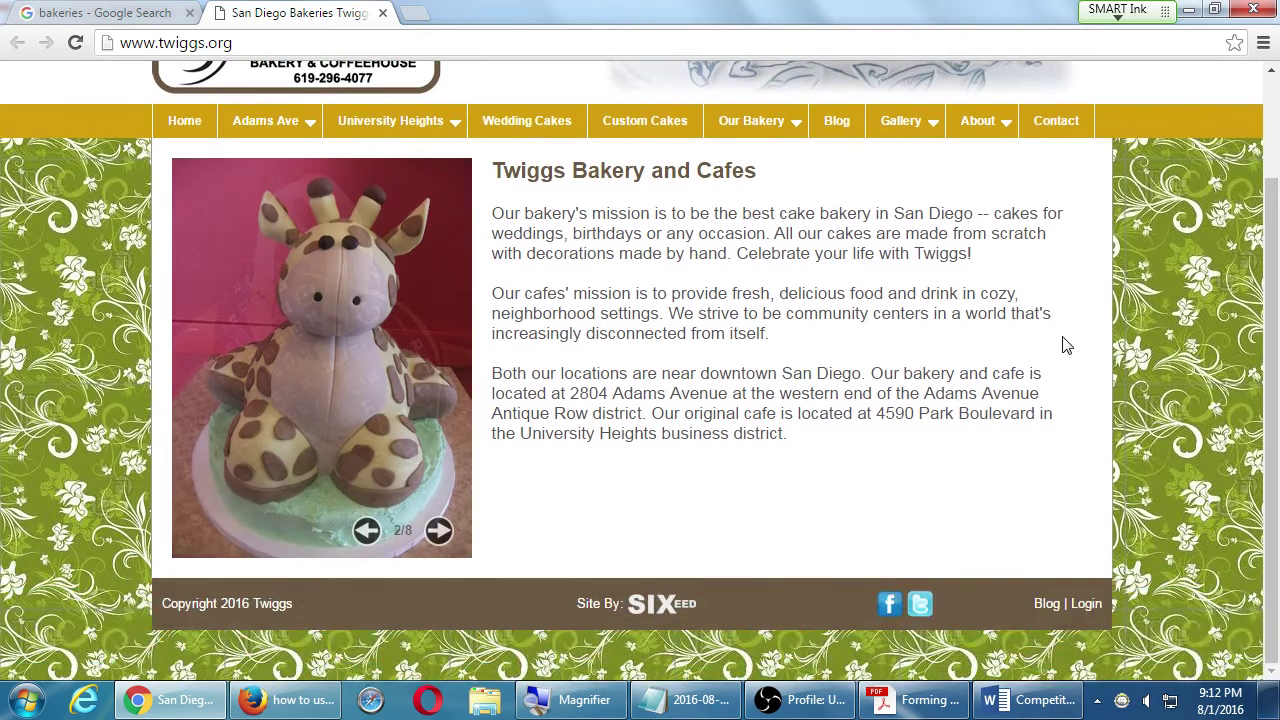
drag(239, 607, 256, 603)
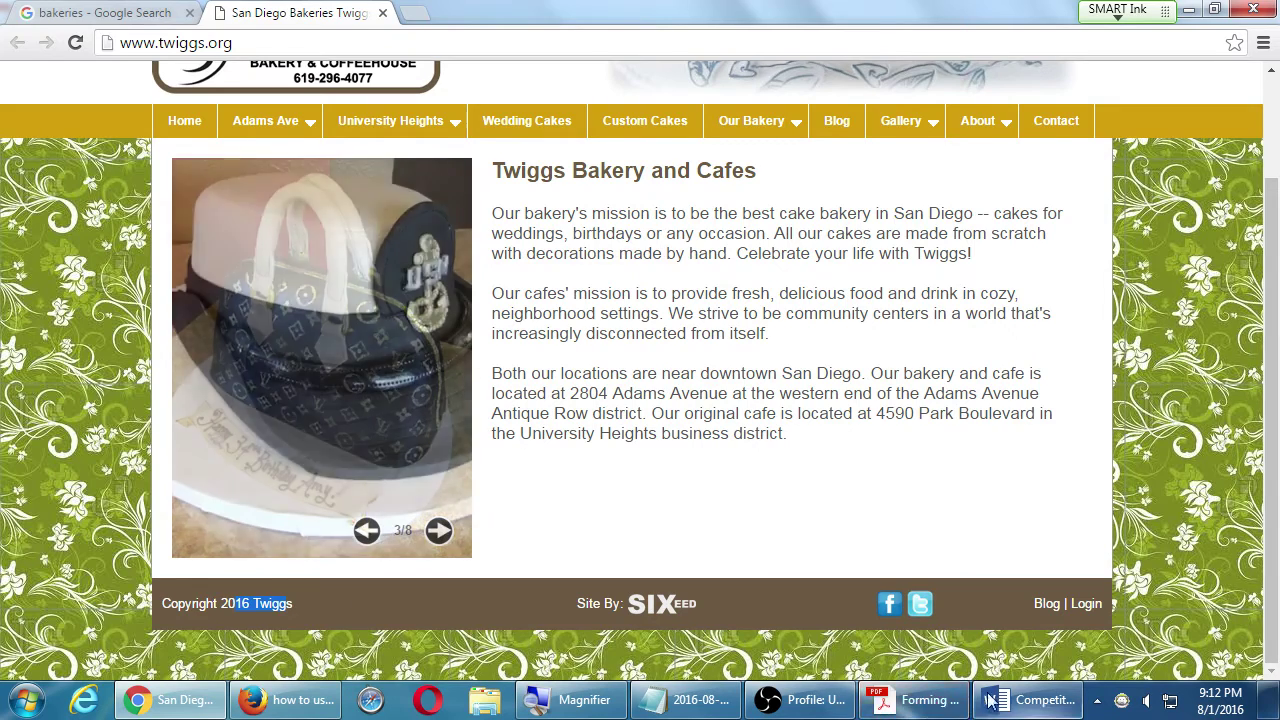
click(910, 700)
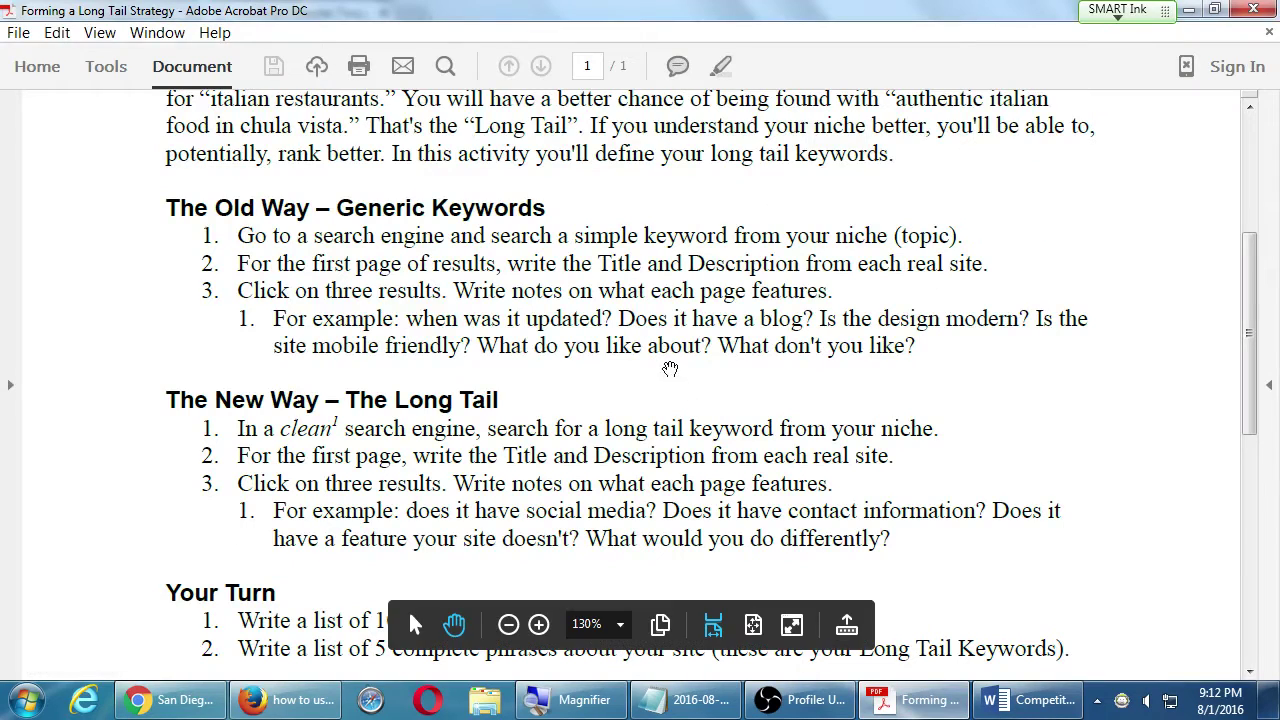
- Minimize the handout, open the Twiggs site's blog and highlight the date of its newest post
click(1189, 9)
scroll(677, 503, up, 2)
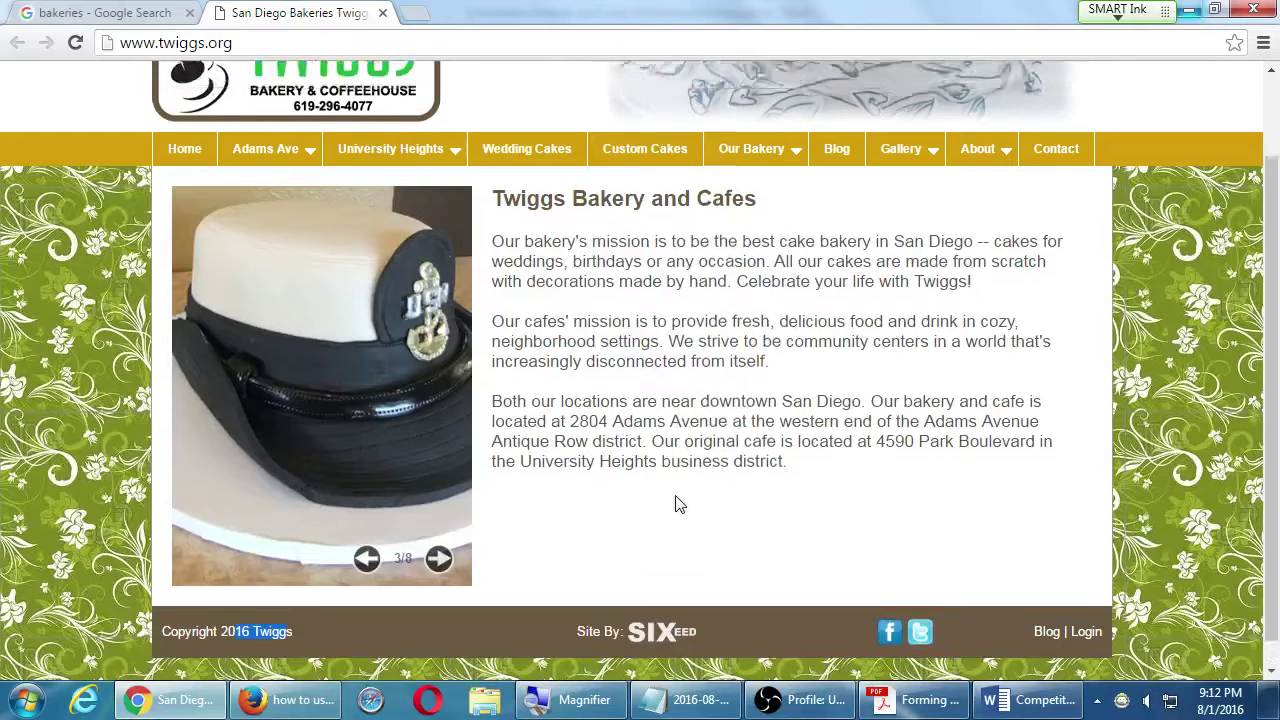
click(843, 256)
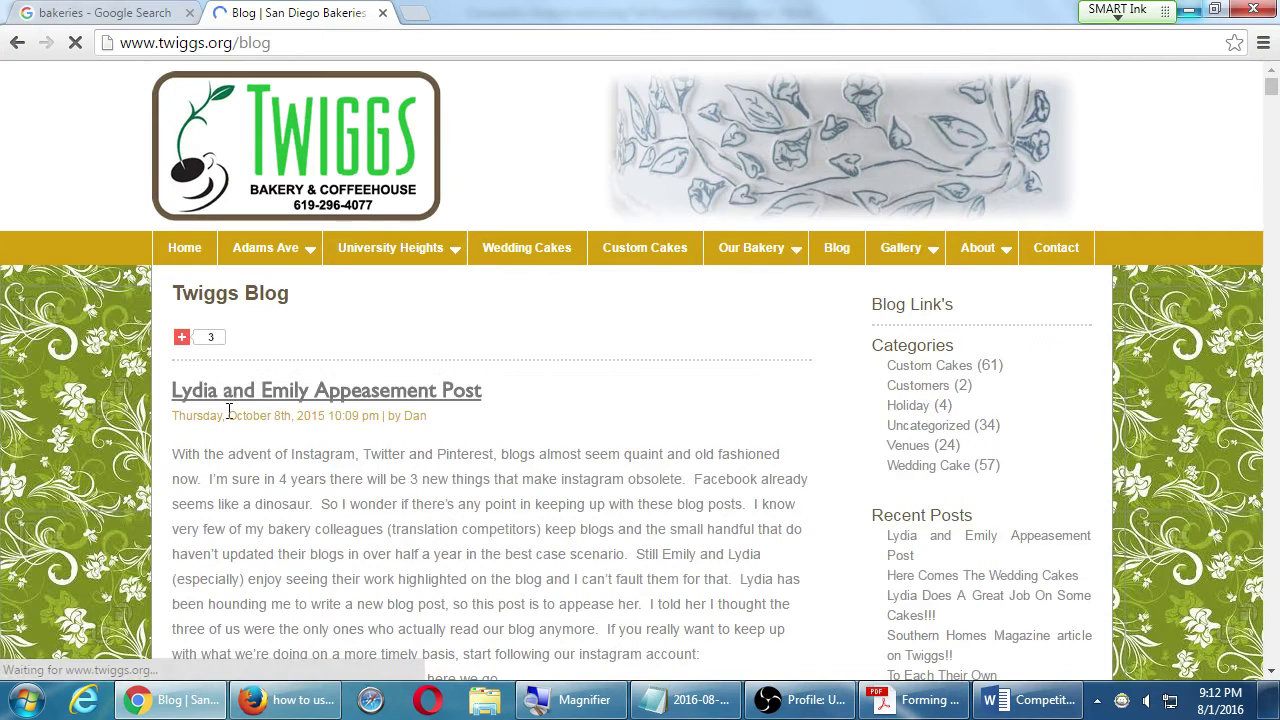
drag(250, 420, 326, 420)
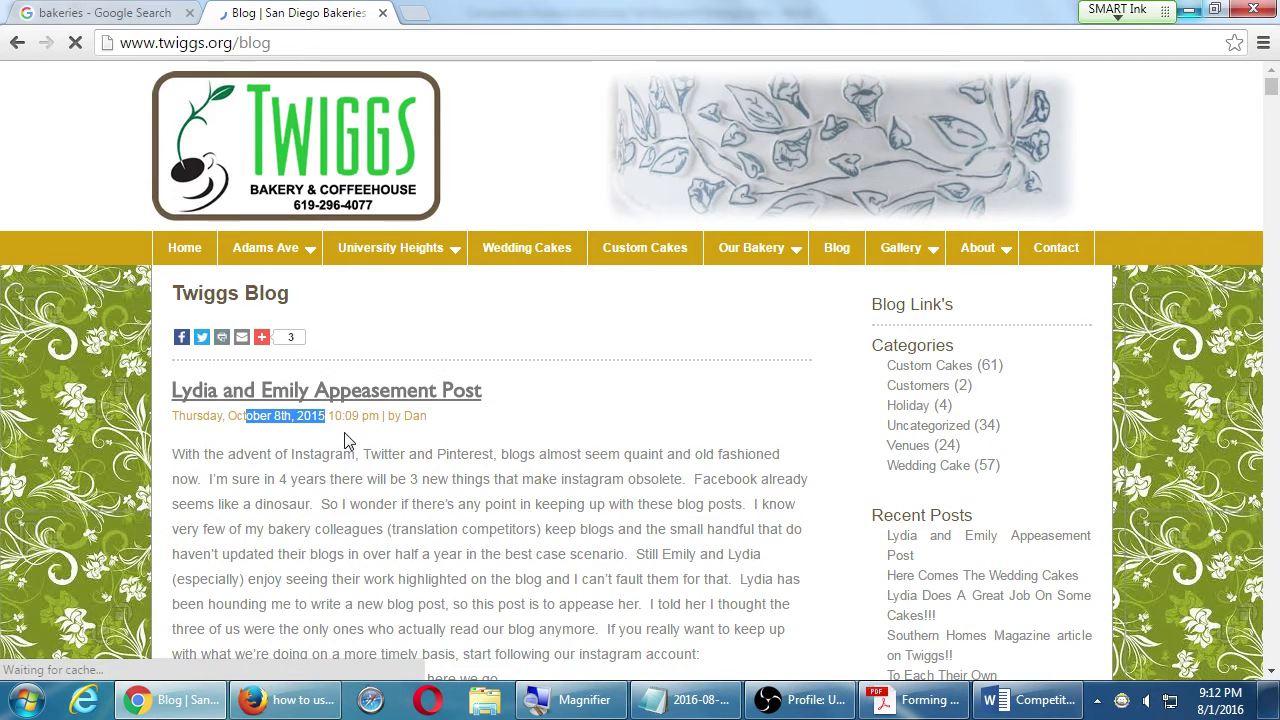
- Browse the wedding cake photos in the newest blog post and highlight the words about birthdays in the following paragraph
scroll(320, 446, down, 15)
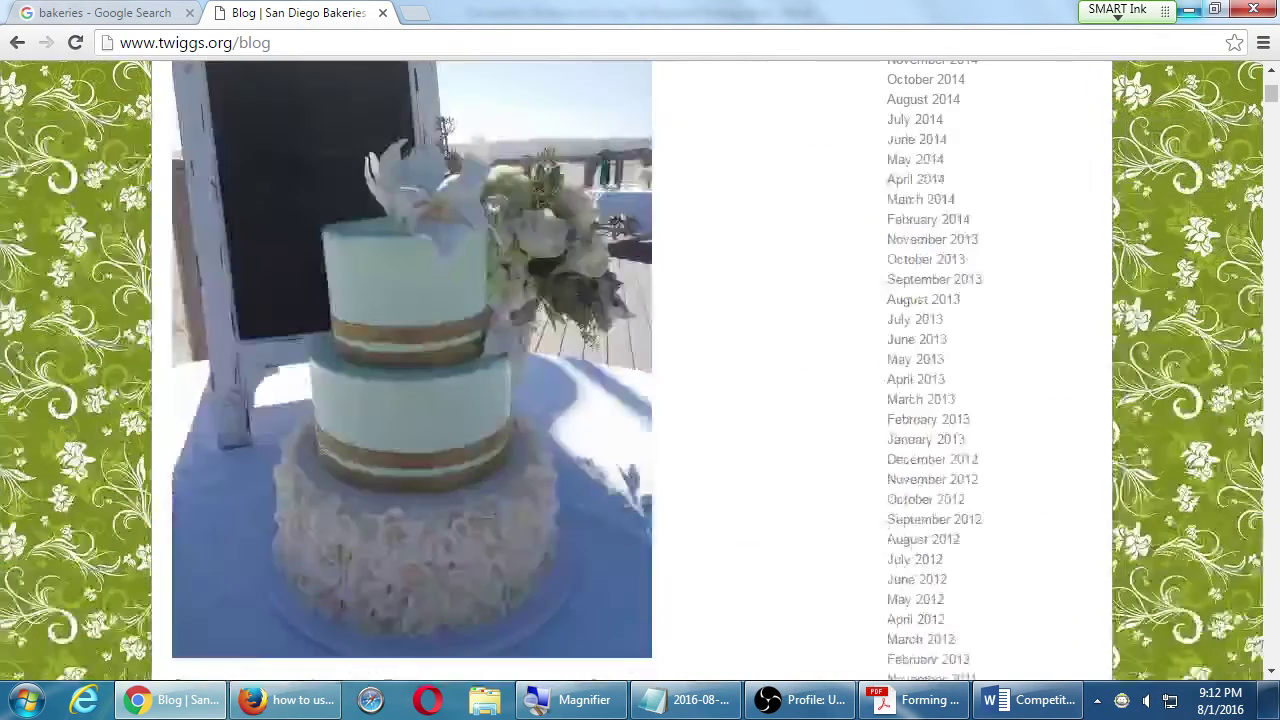
scroll(320, 446, down, 20)
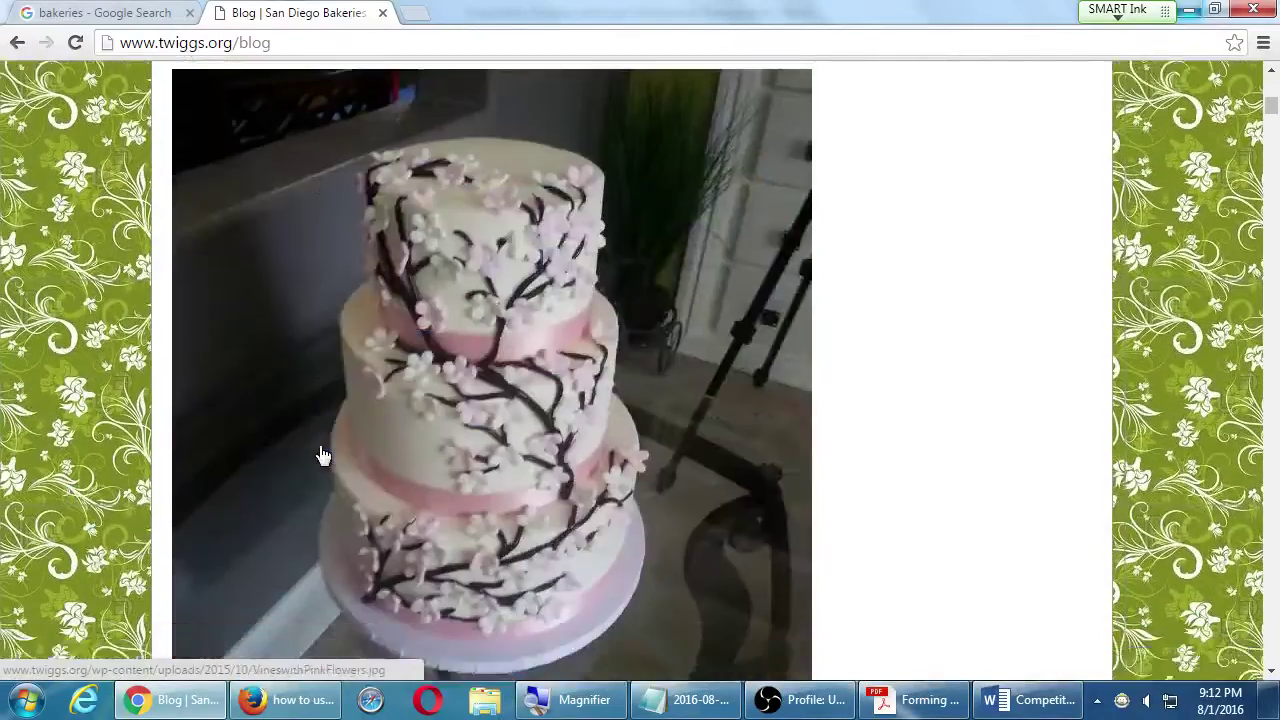
scroll(323, 455, down, 20)
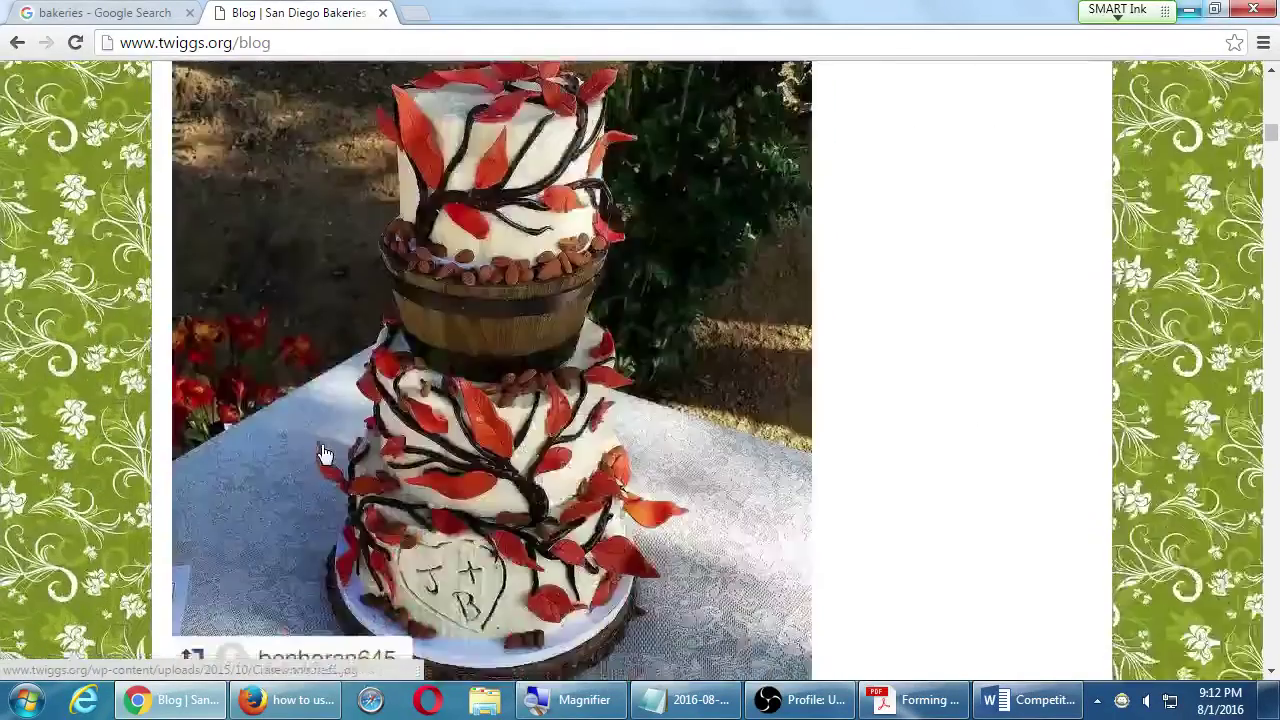
scroll(325, 455, down, 10)
scroll(328, 457, up, 1)
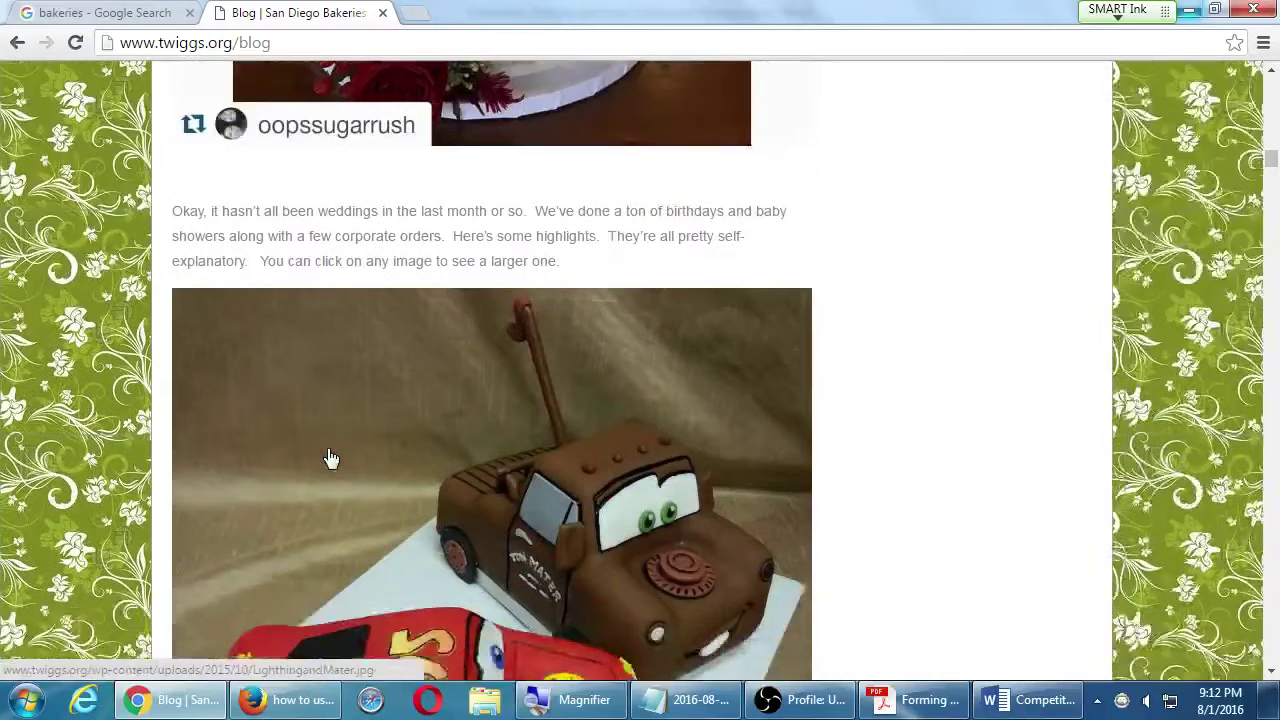
drag(306, 268, 404, 266)
drag(652, 266, 759, 260)
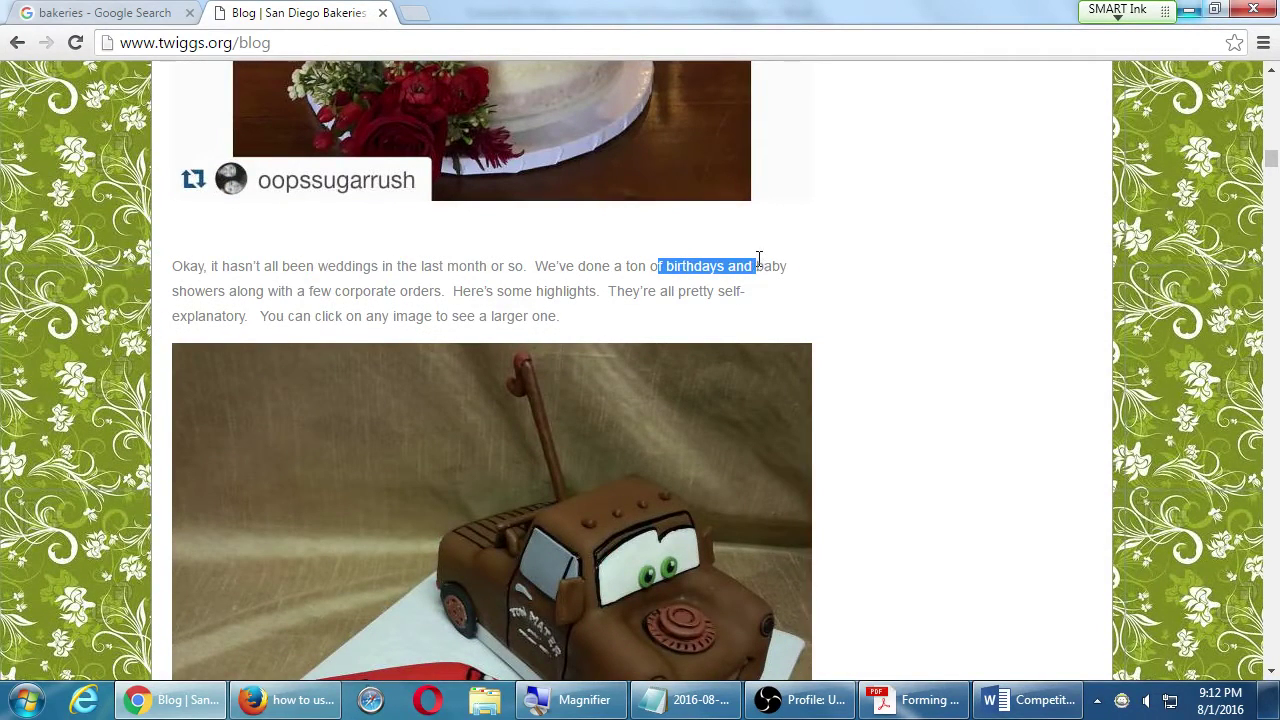
- Examine the birthday and baby shower cake photos and the closing text of the newest Twiggs blog post
scroll(1050, 350, down, 2)
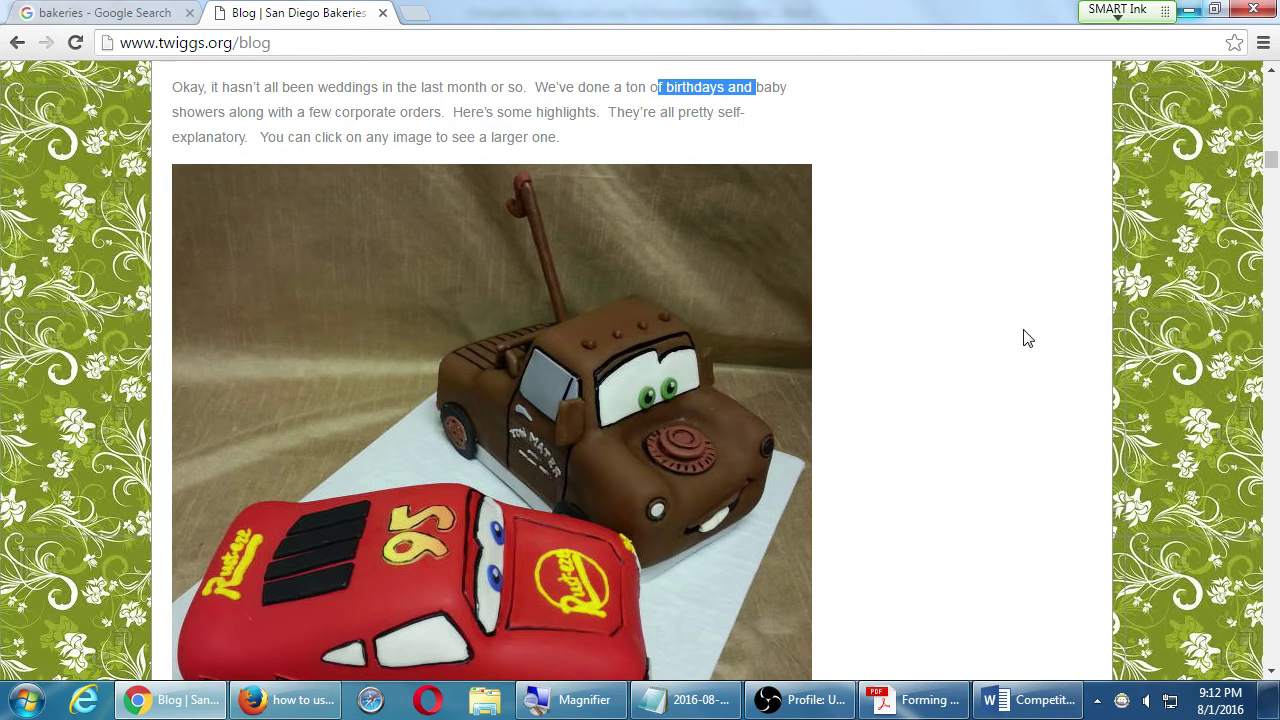
scroll(1023, 337, down, 7)
scroll(1023, 344, down, 2)
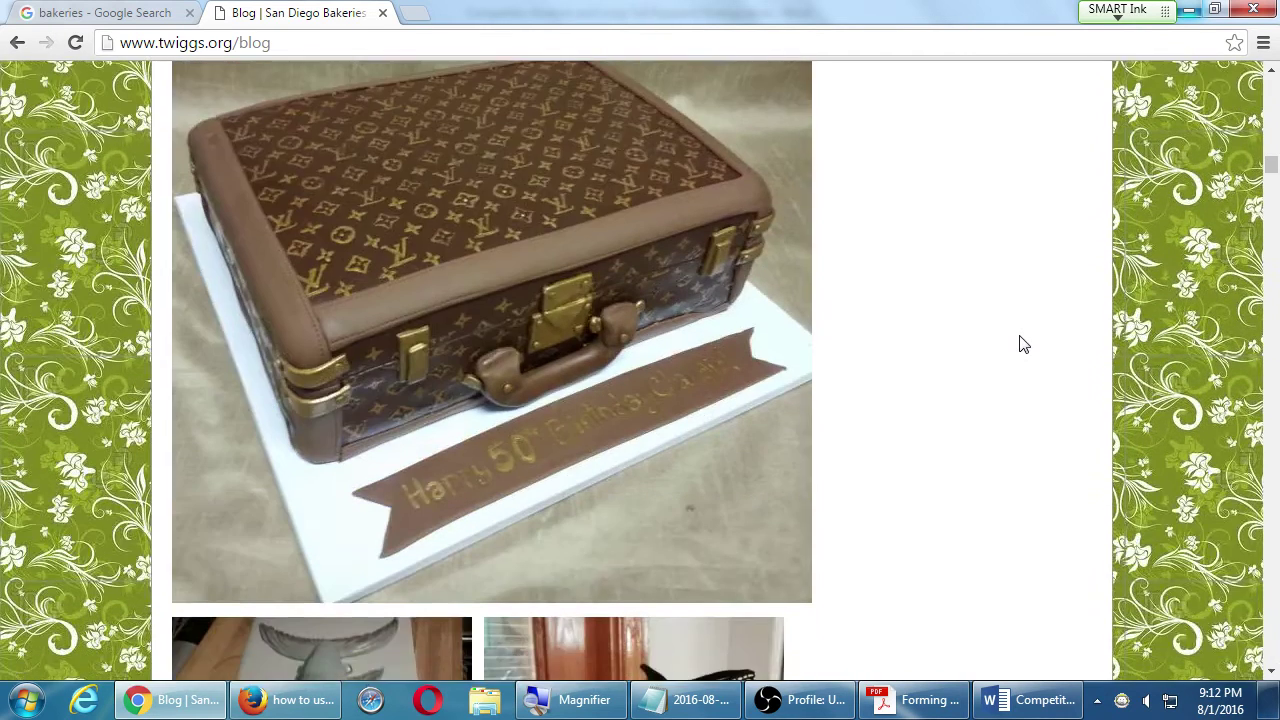
scroll(1017, 347, up, 1)
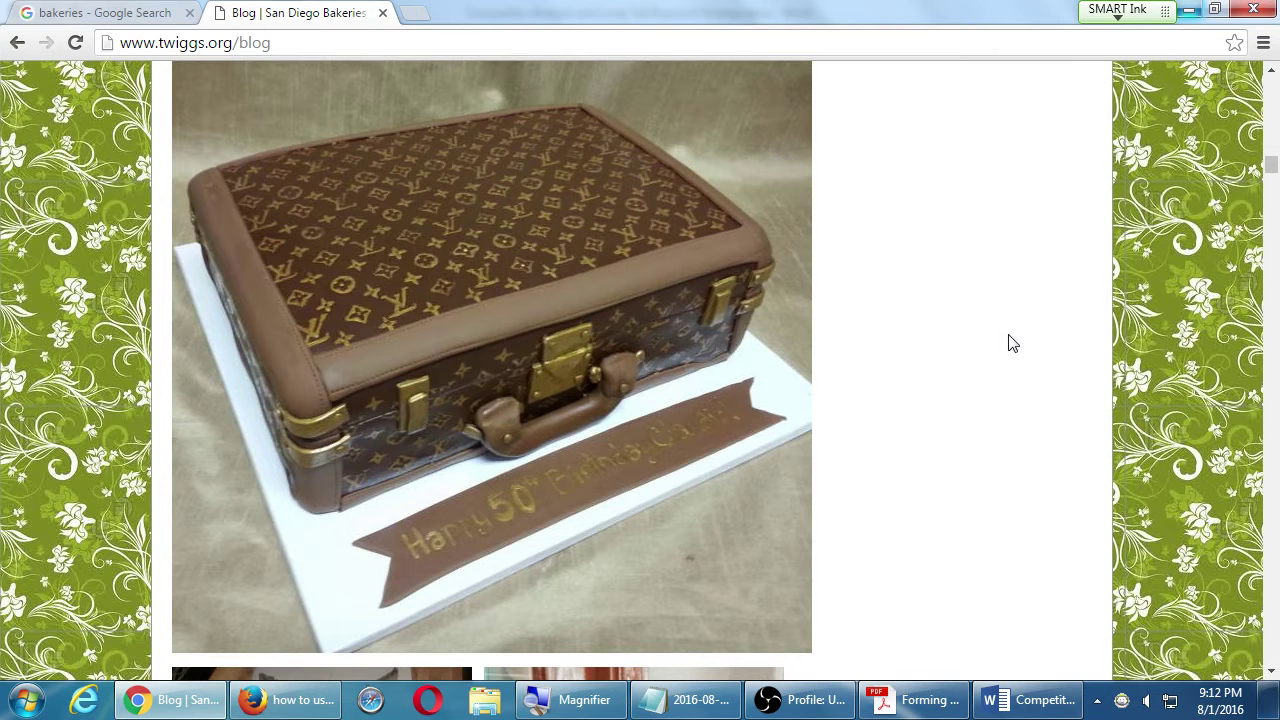
scroll(1001, 349, down, 4)
scroll(1003, 350, down, 2)
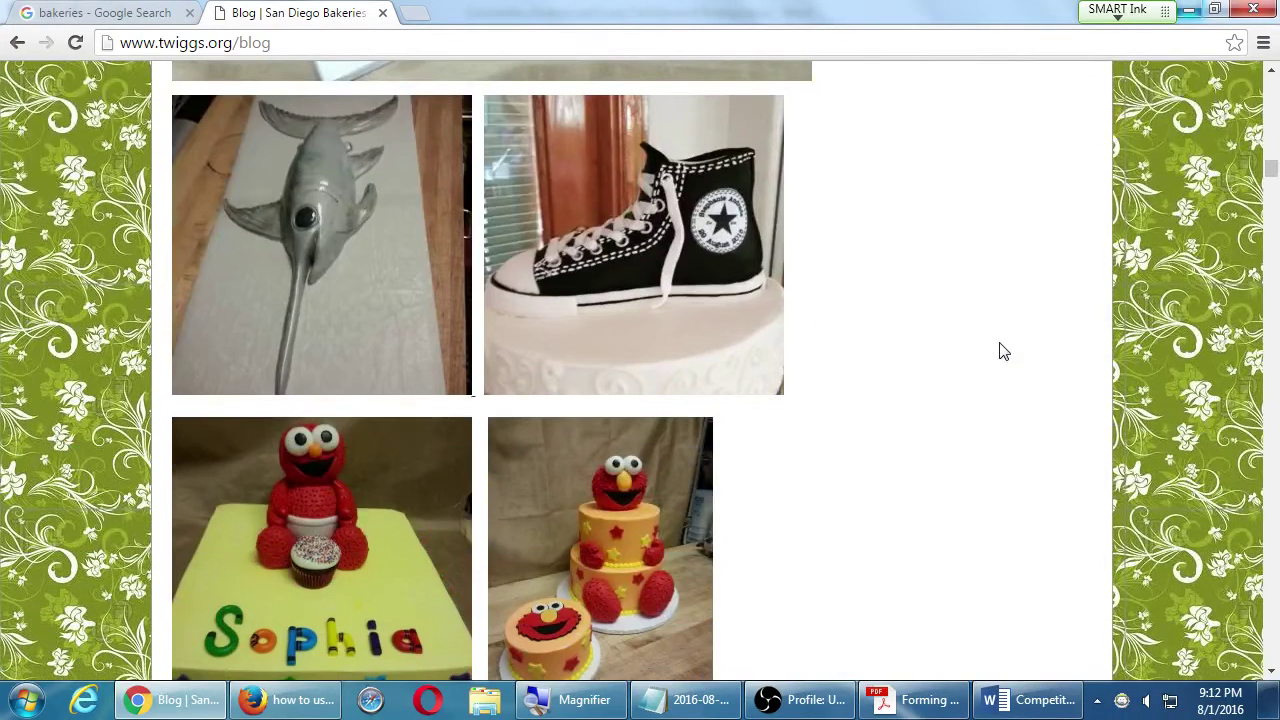
scroll(1003, 351, down, 14)
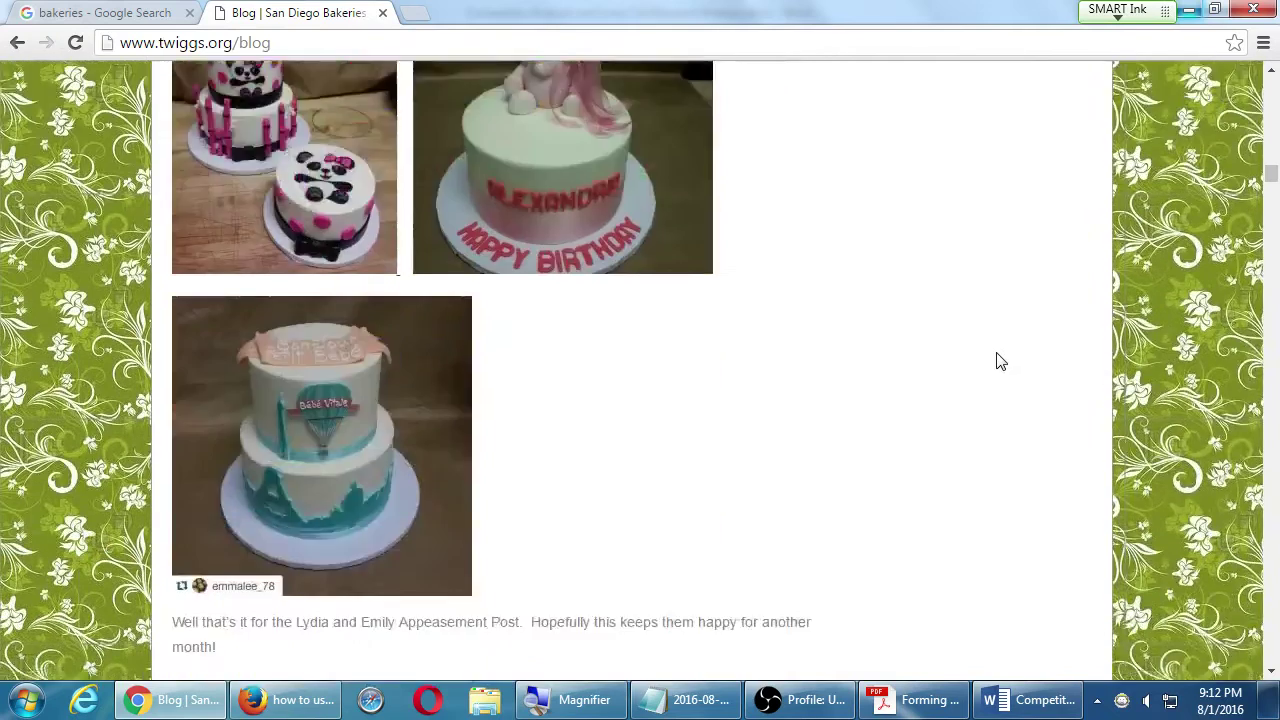
scroll(1001, 361, up, 3)
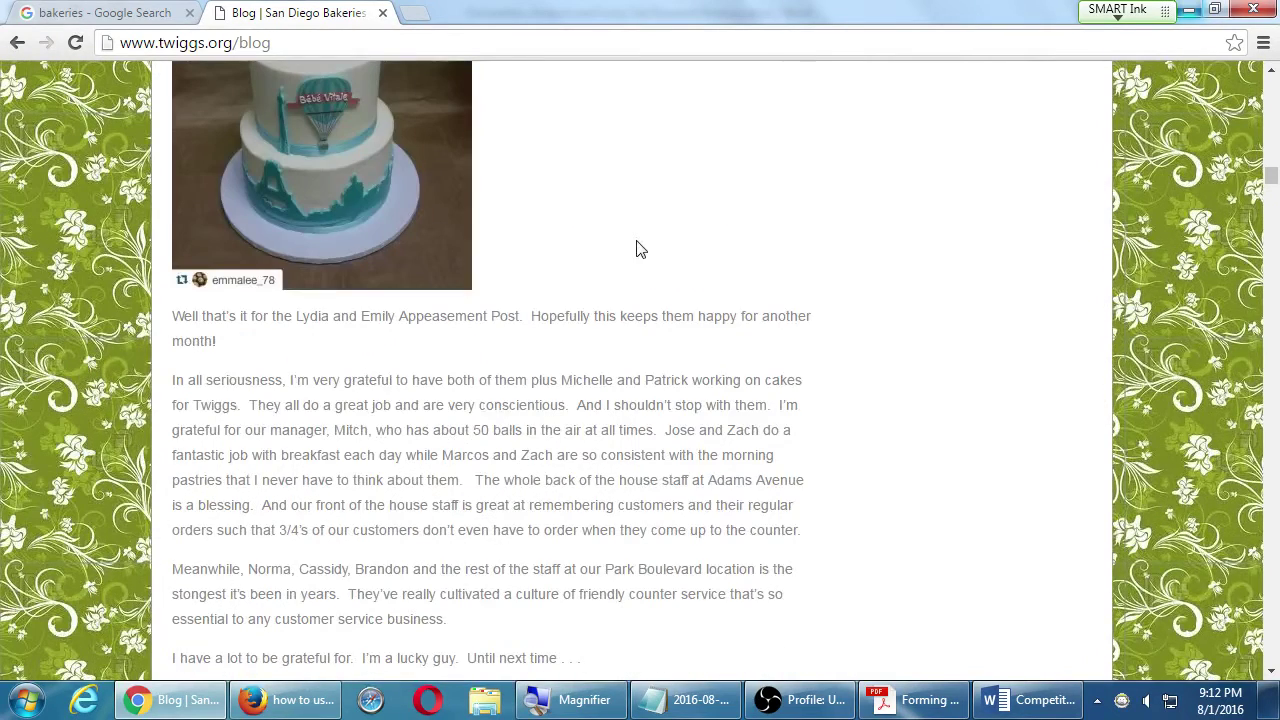
scroll(885, 596, up, 3)
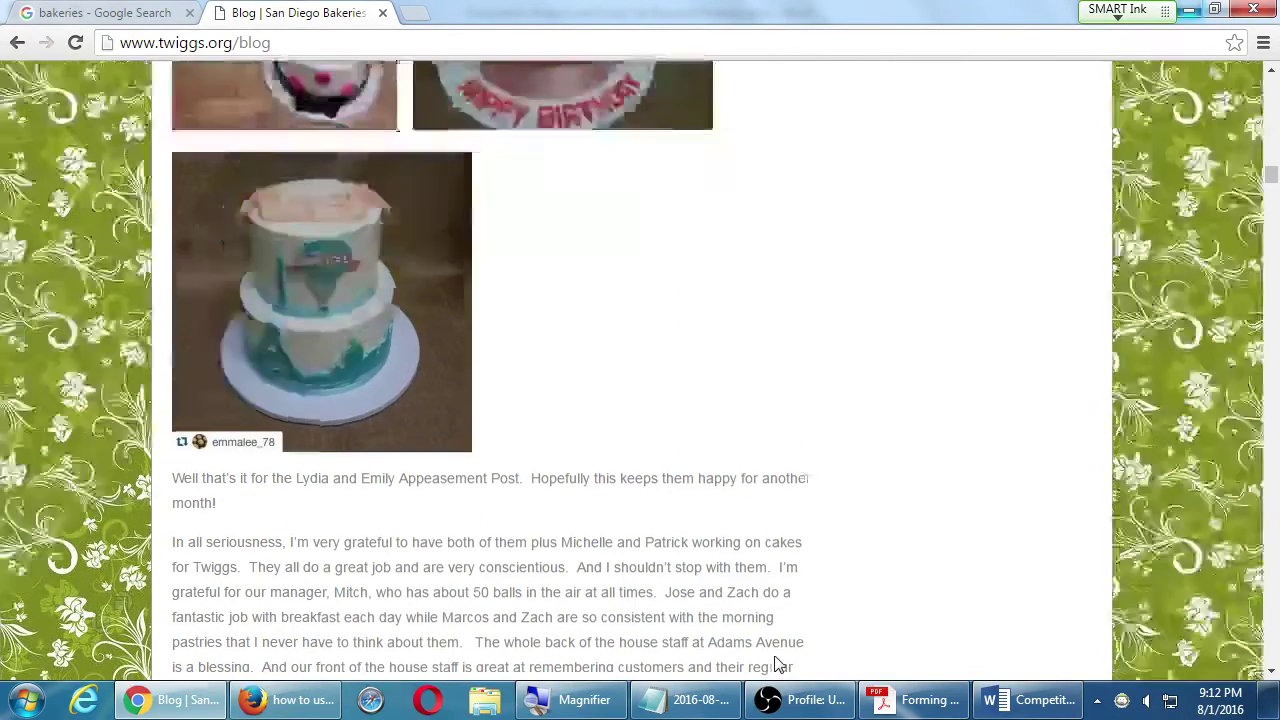
scroll(380, 355, up, 2)
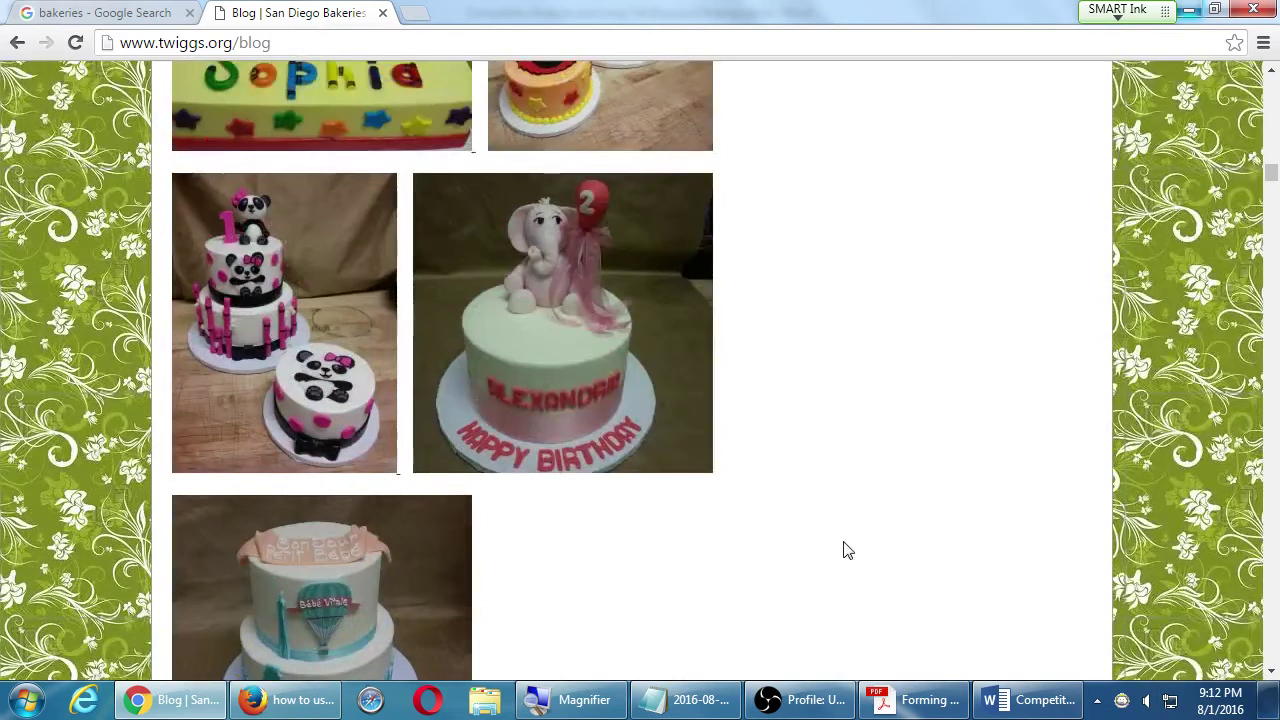
scroll(840, 552, down, 3)
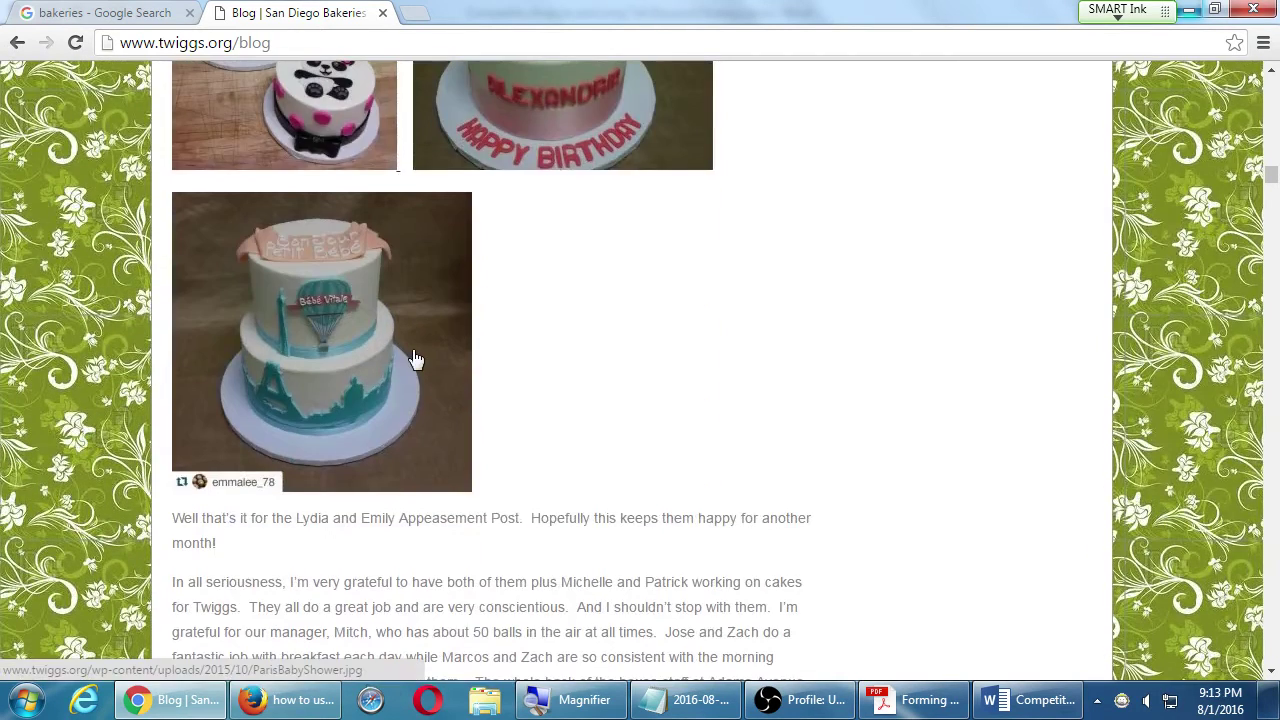
scroll(380, 357, up, 2)
scroll(286, 309, up, 8)
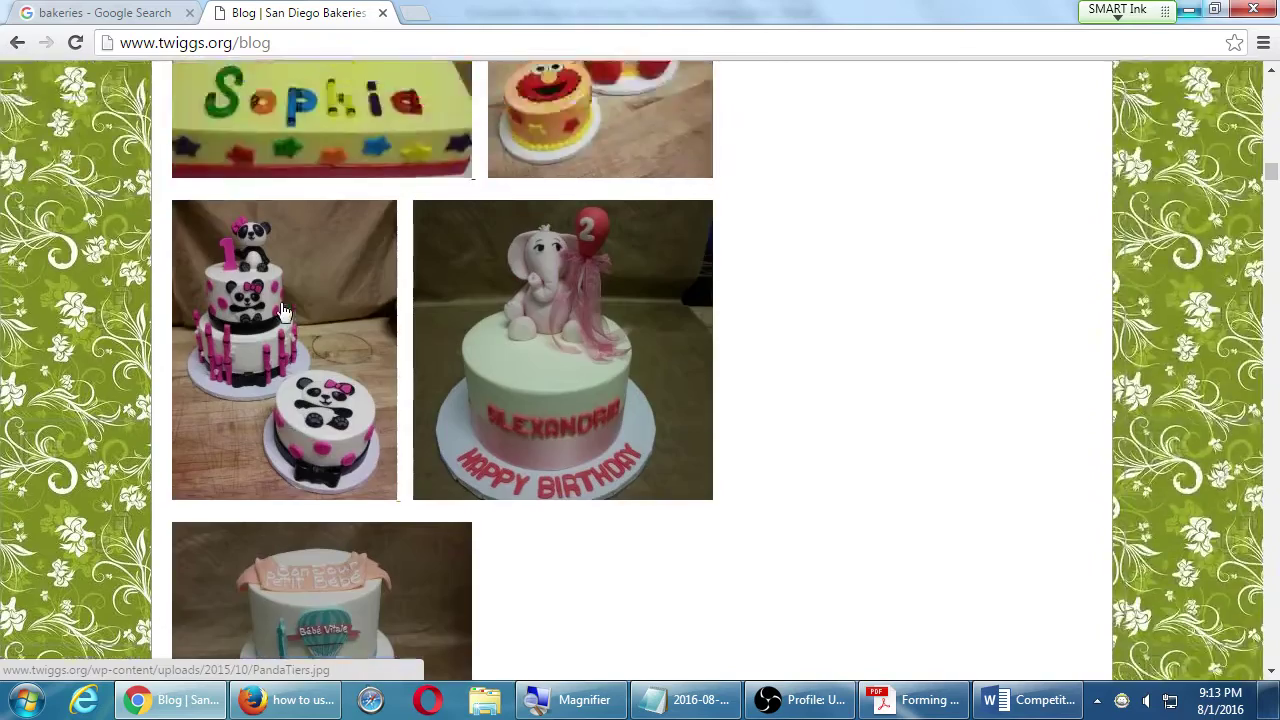
scroll(286, 309, up, 7)
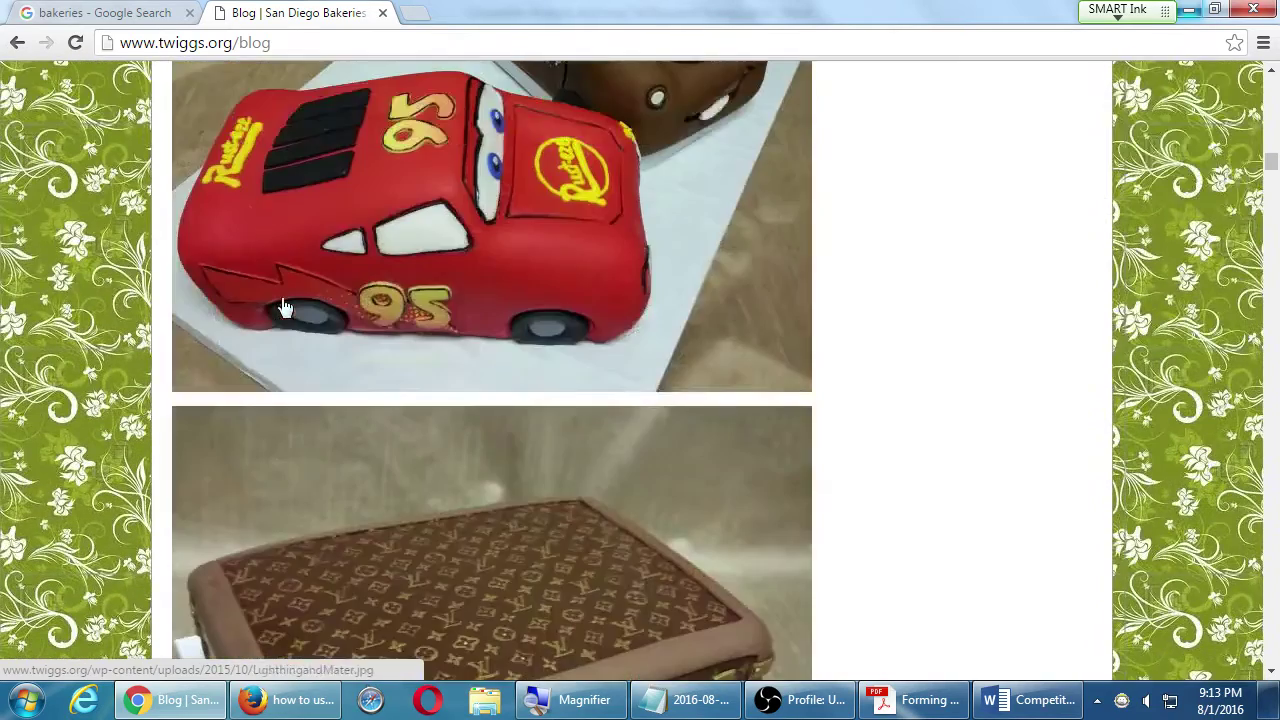
scroll(294, 310, up, 2)
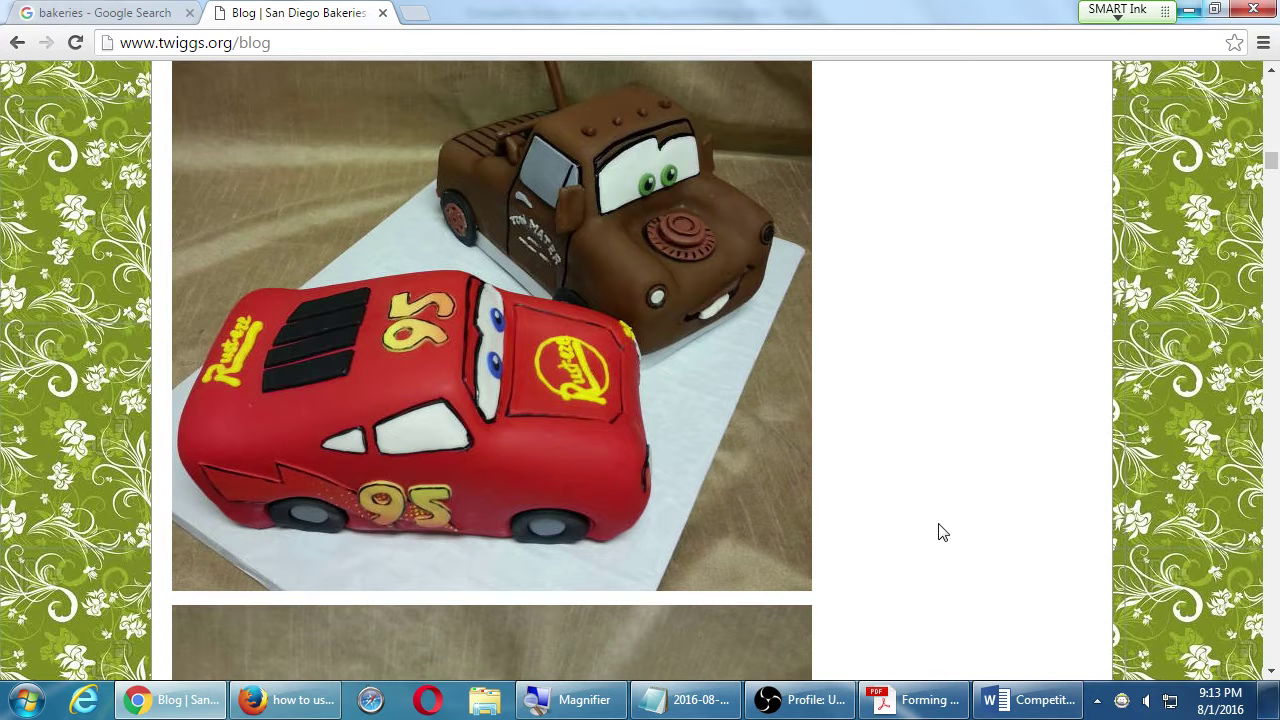
- Switch to Word and start an indented note below the Twiggs meta description reading "Updatd 2016."
click(1001, 701)
scroll(765, 498, up, 6)
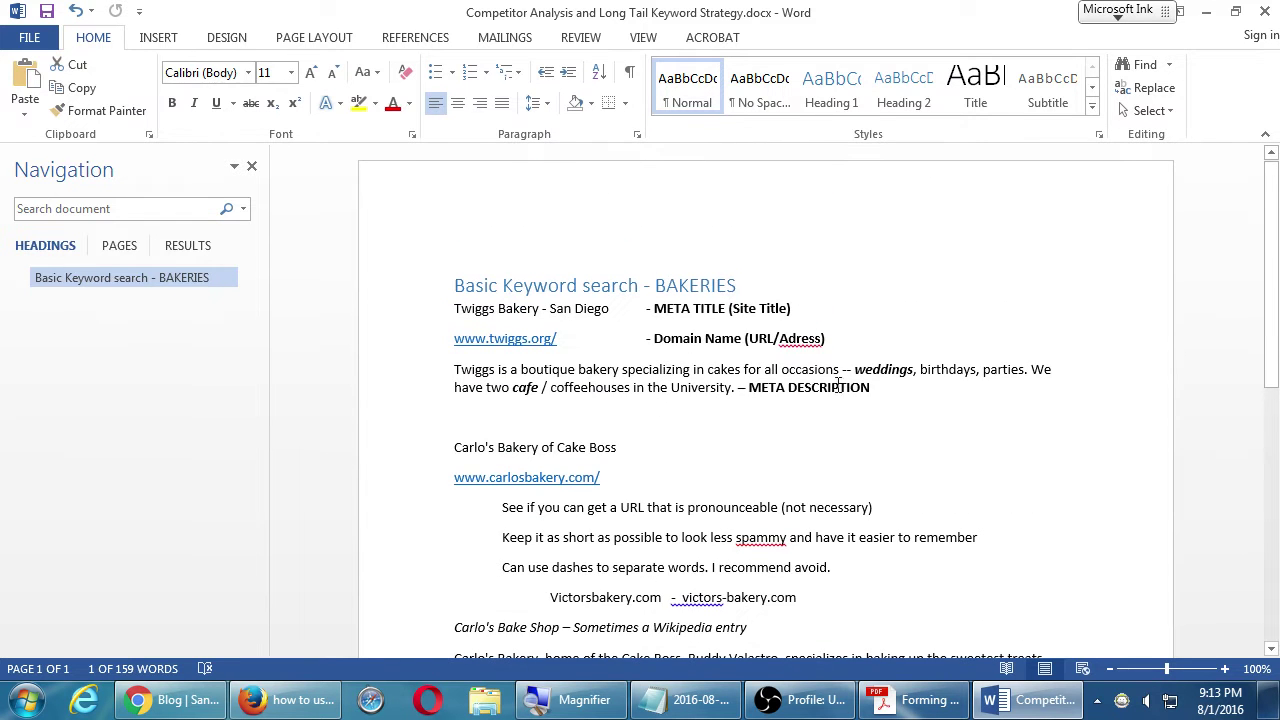
click(909, 378)
key(Return)
key(Tab)
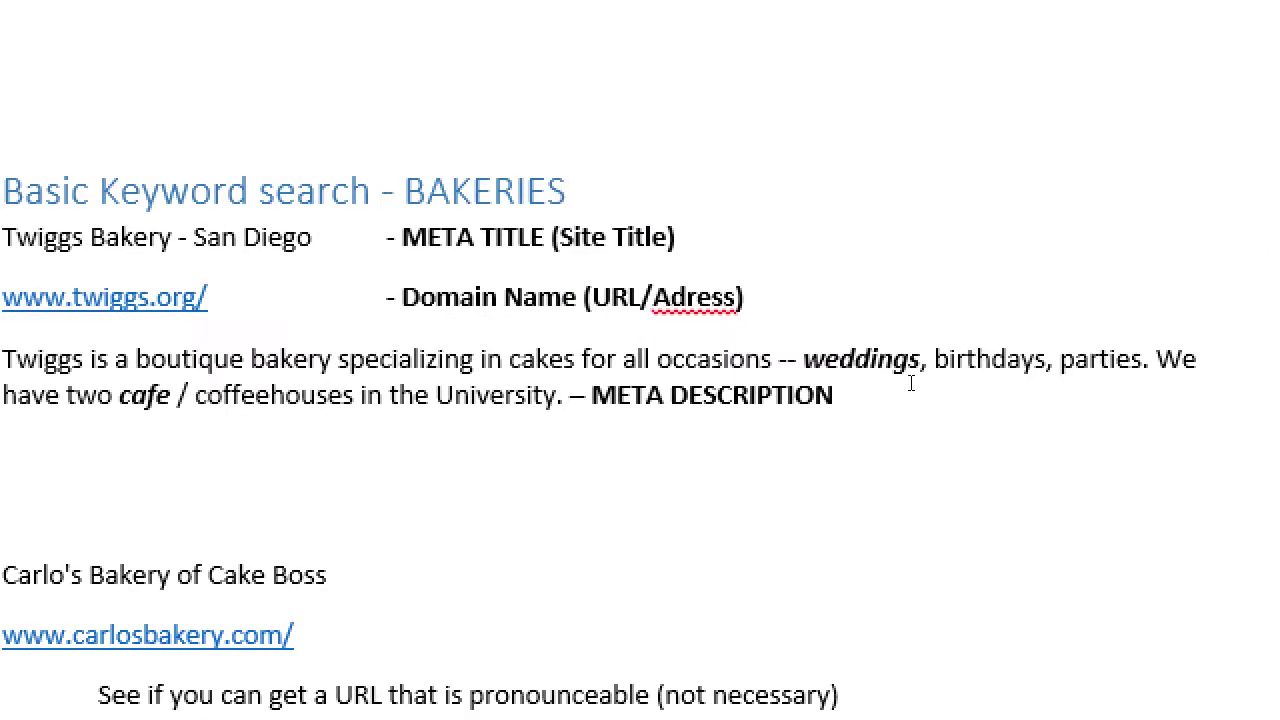
text(Up)
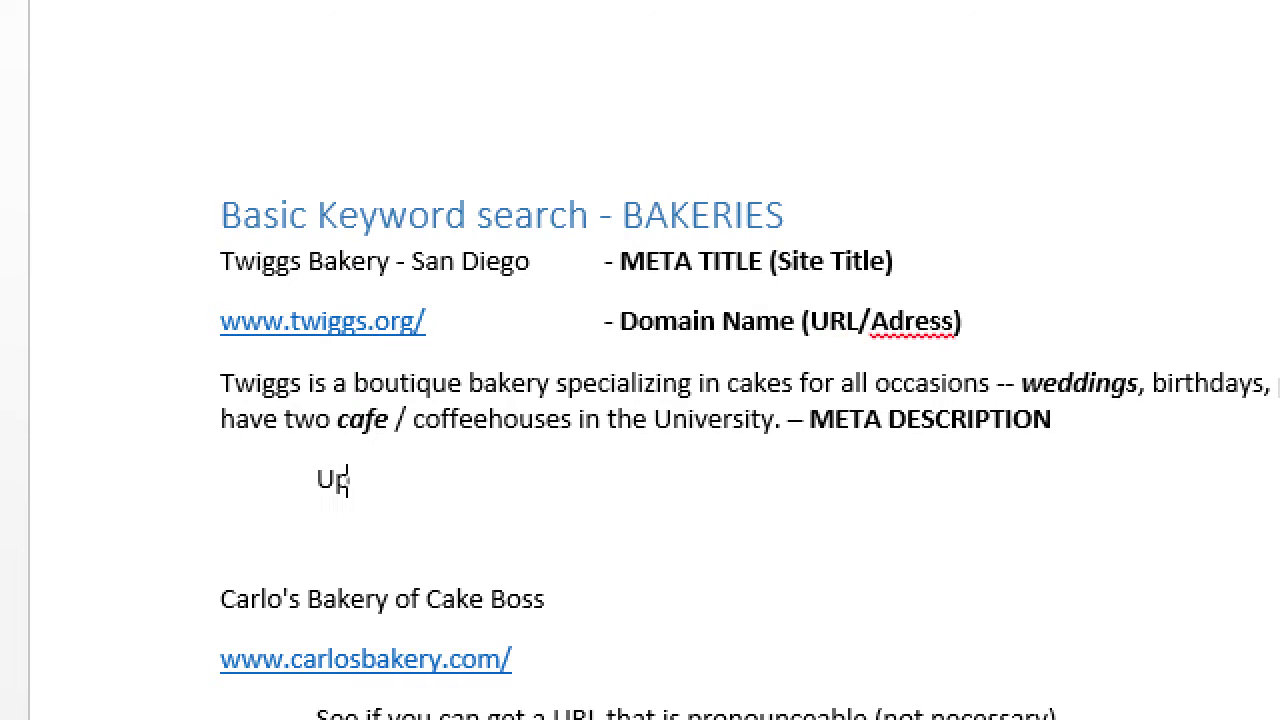
text(datd 2016. )
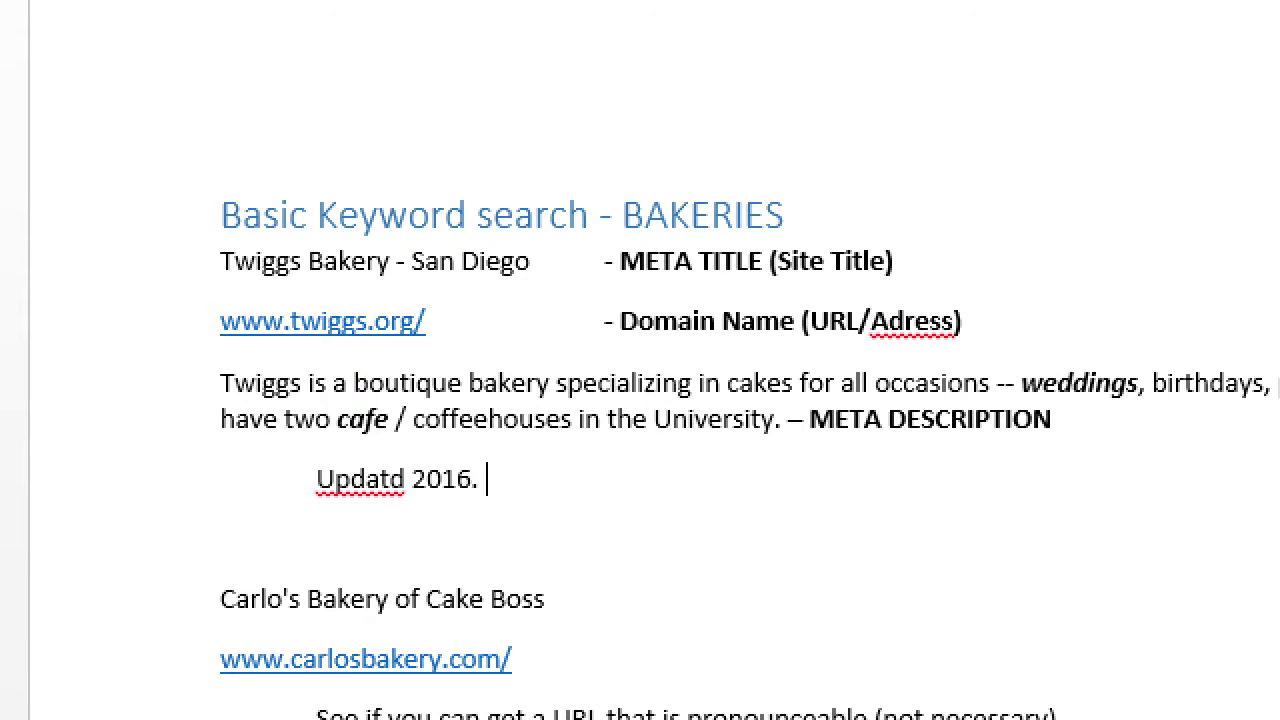
- Continue the Twiggs note with "Has a blog (not updated since Oct 2015). Lots of good pictures."
text(Has a blog ()
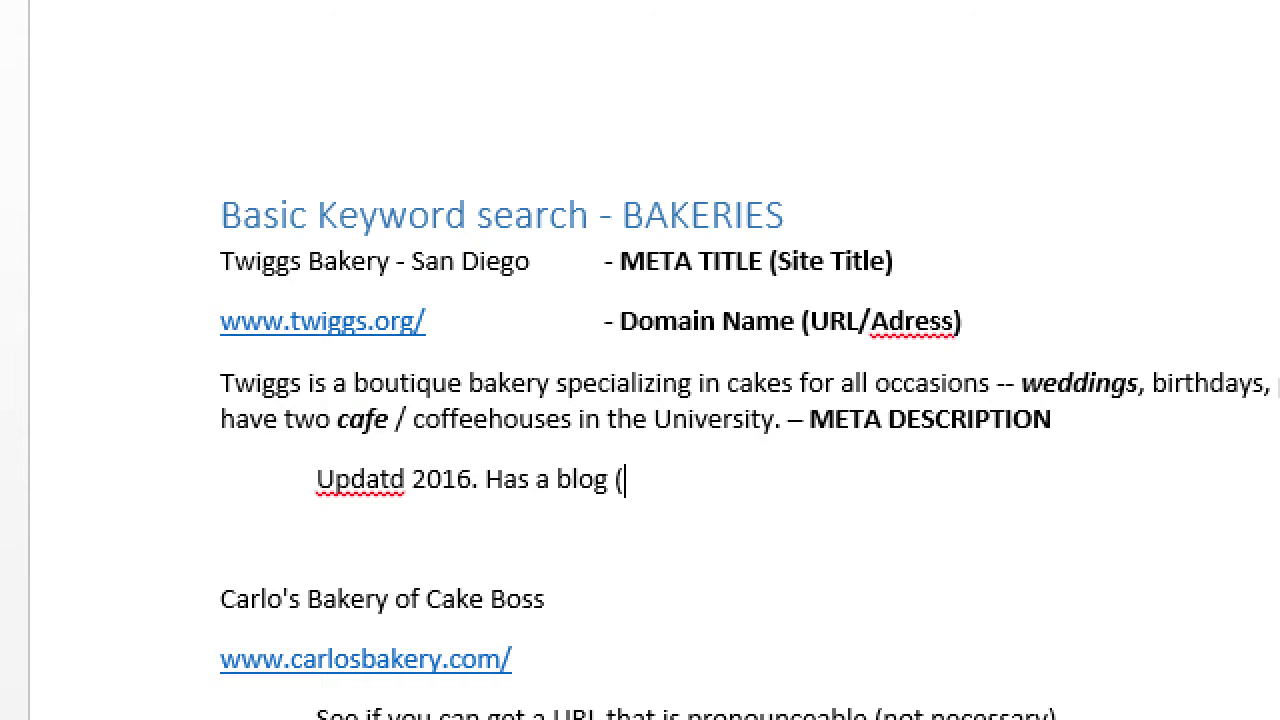
text(not u)
key(BackSpace)
key(BackSpace)
text(t update)
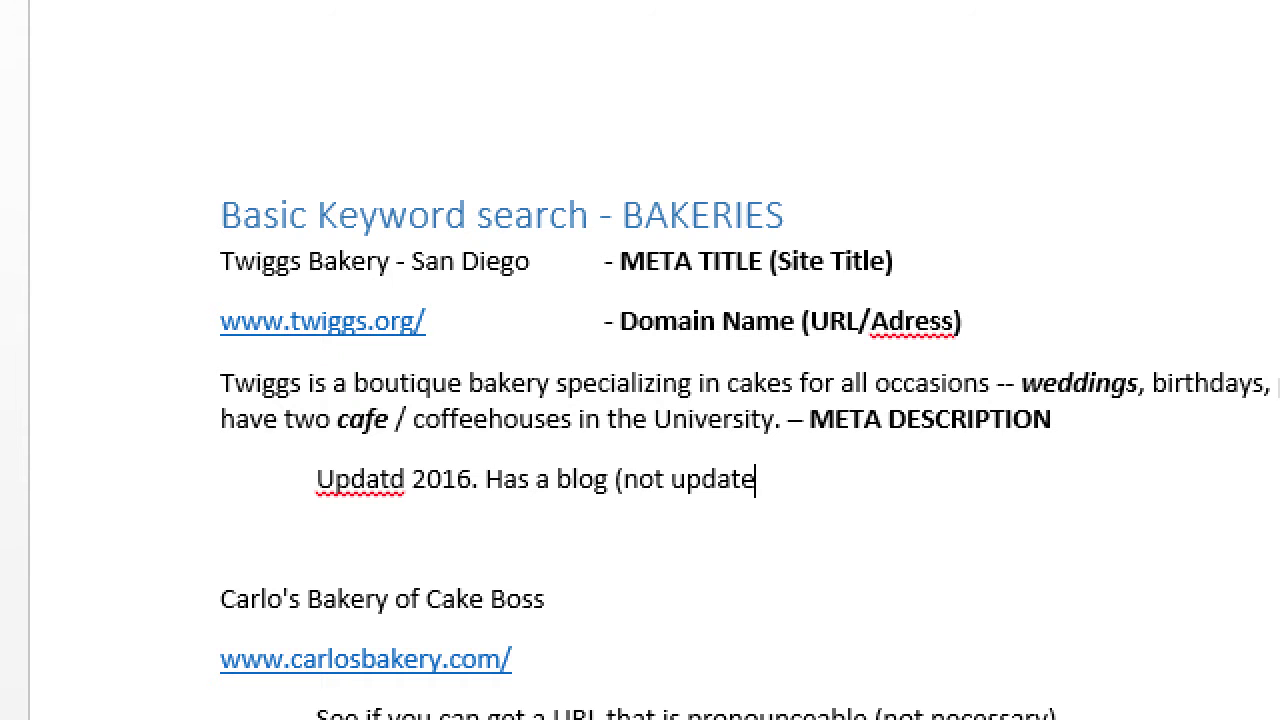
text(d since Oct 20)
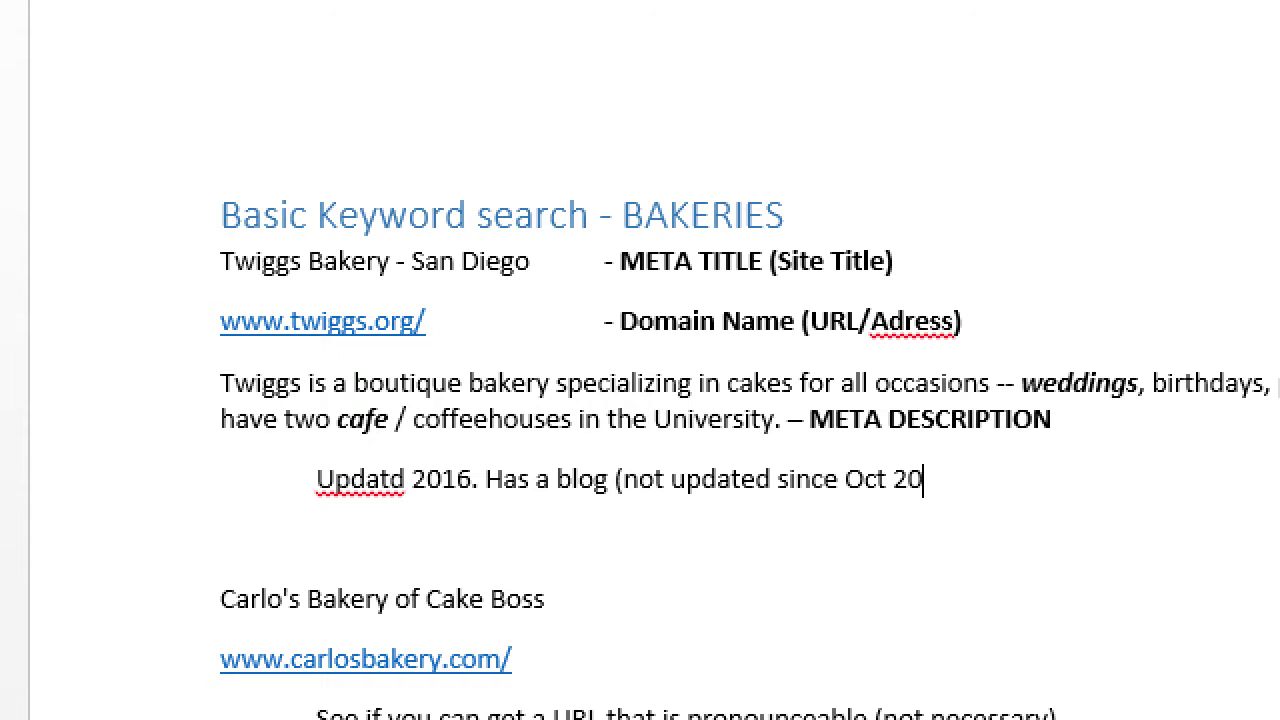
text(15). Lots of good pictures.)
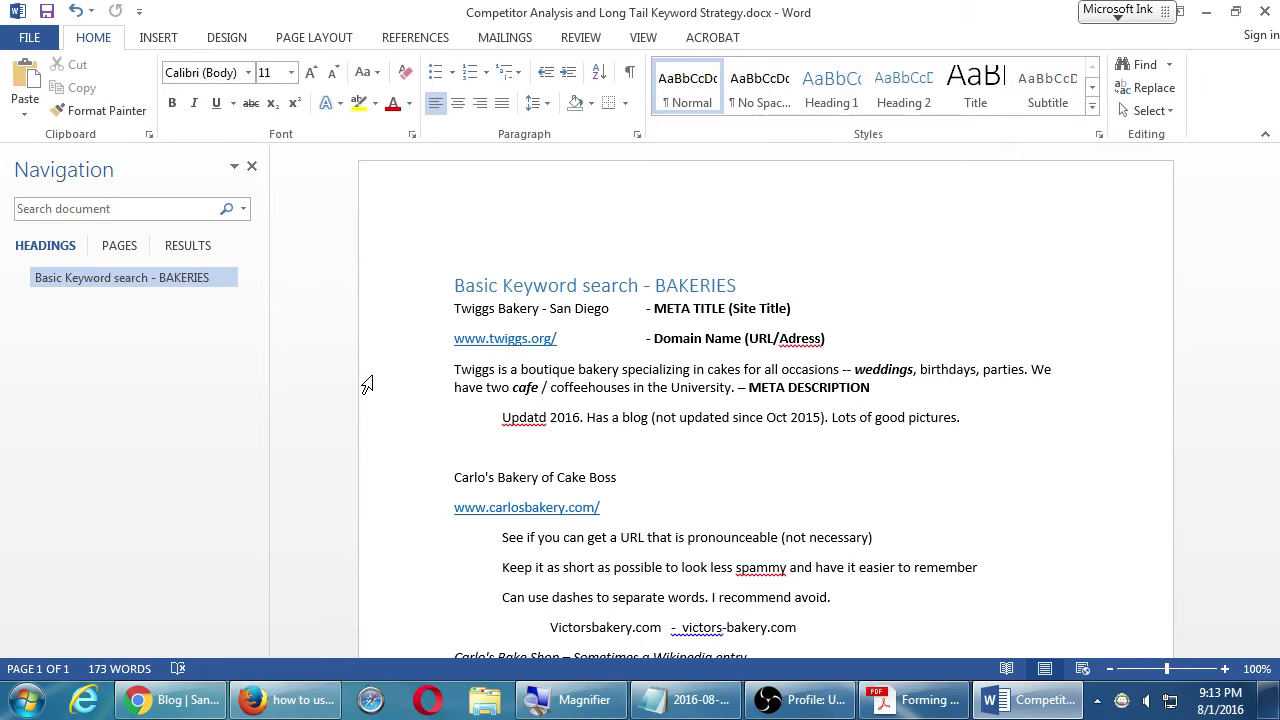
- Return briefly to the Twiggs blog in Chrome and bring up the handout in Acrobat to reread the review questions
click(175, 708)
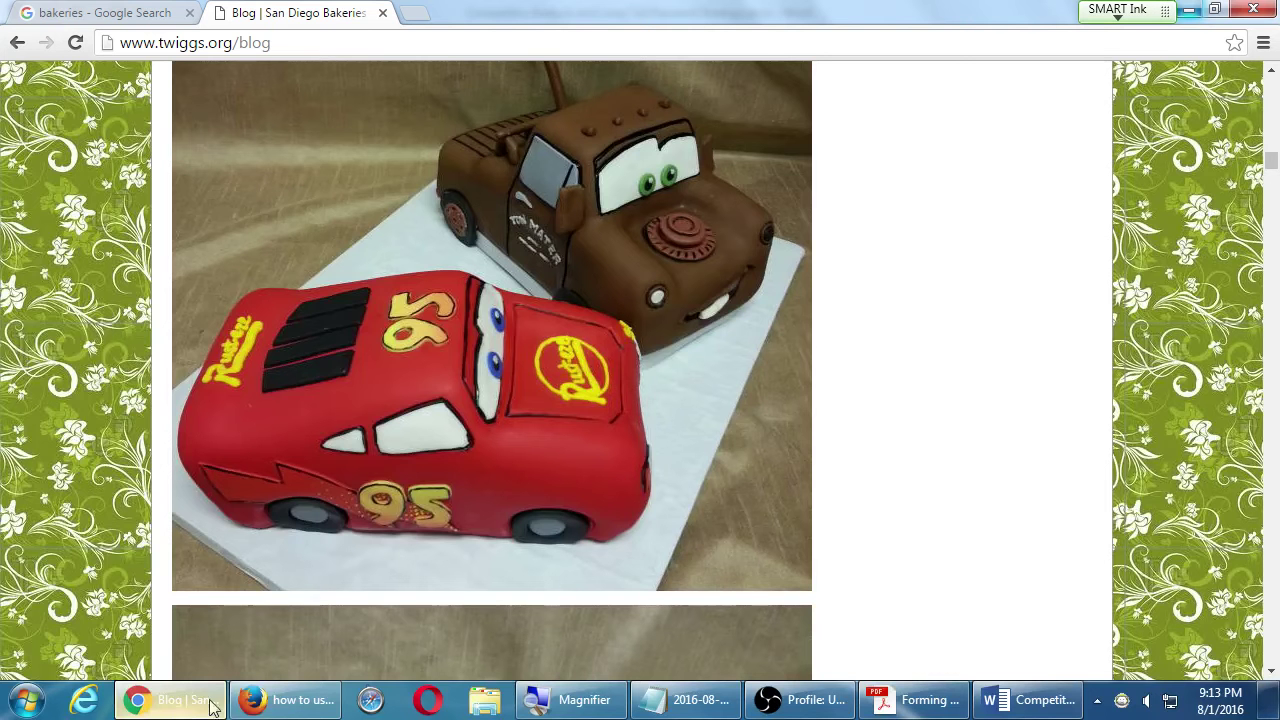
click(900, 700)
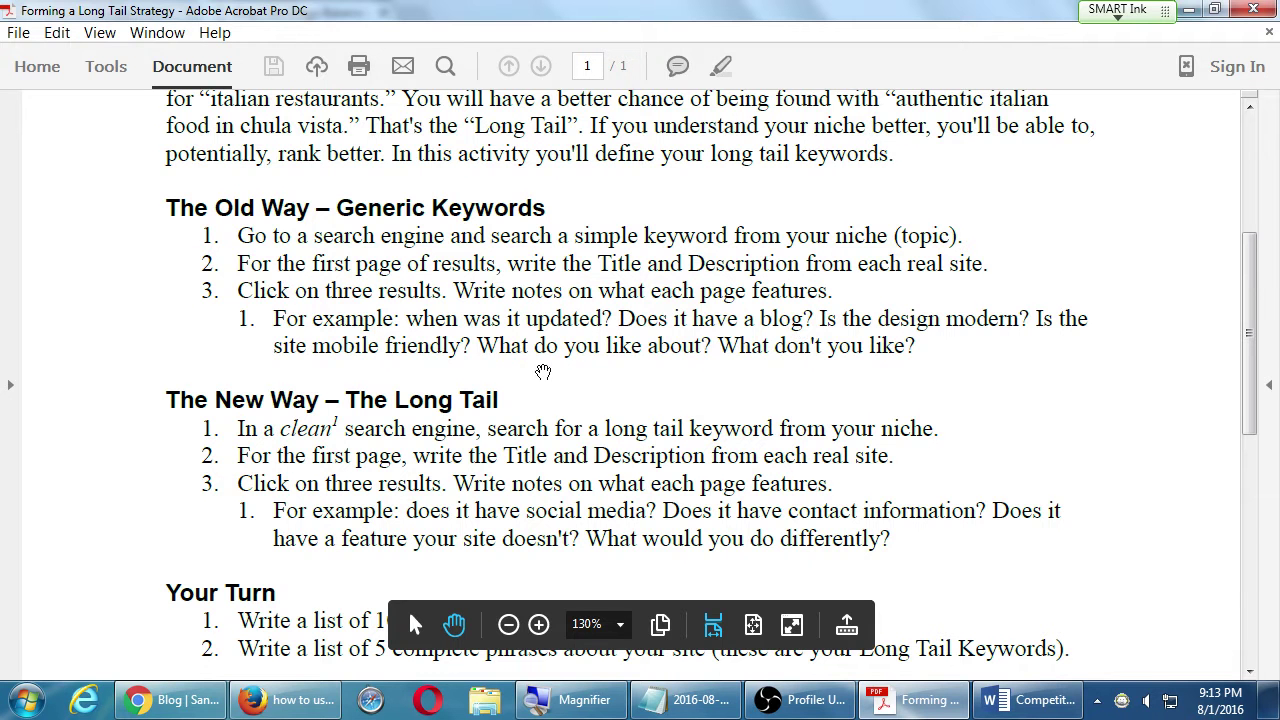
- Switch to the Twiggs blog in Chrome and test its responsiveness by narrowing the window to phone width, restoring full size at the end
click(185, 705)
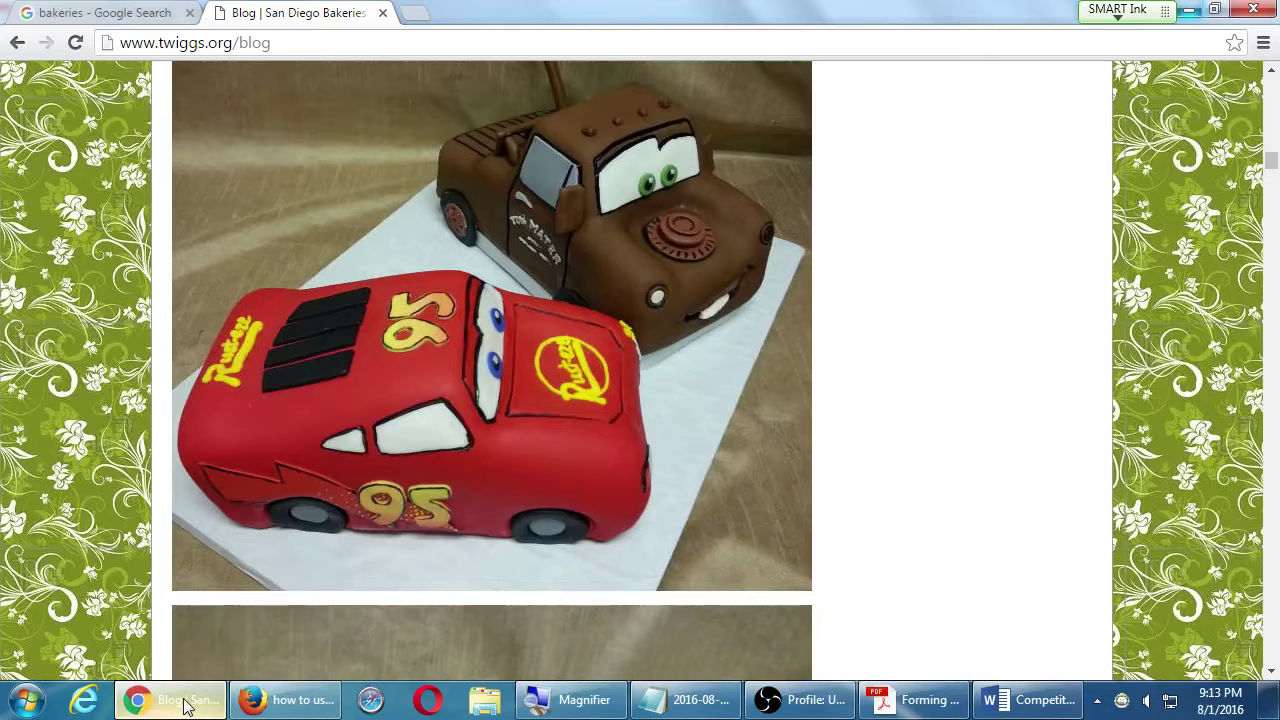
scroll(670, 415, down, 5)
scroll(670, 415, down, 15)
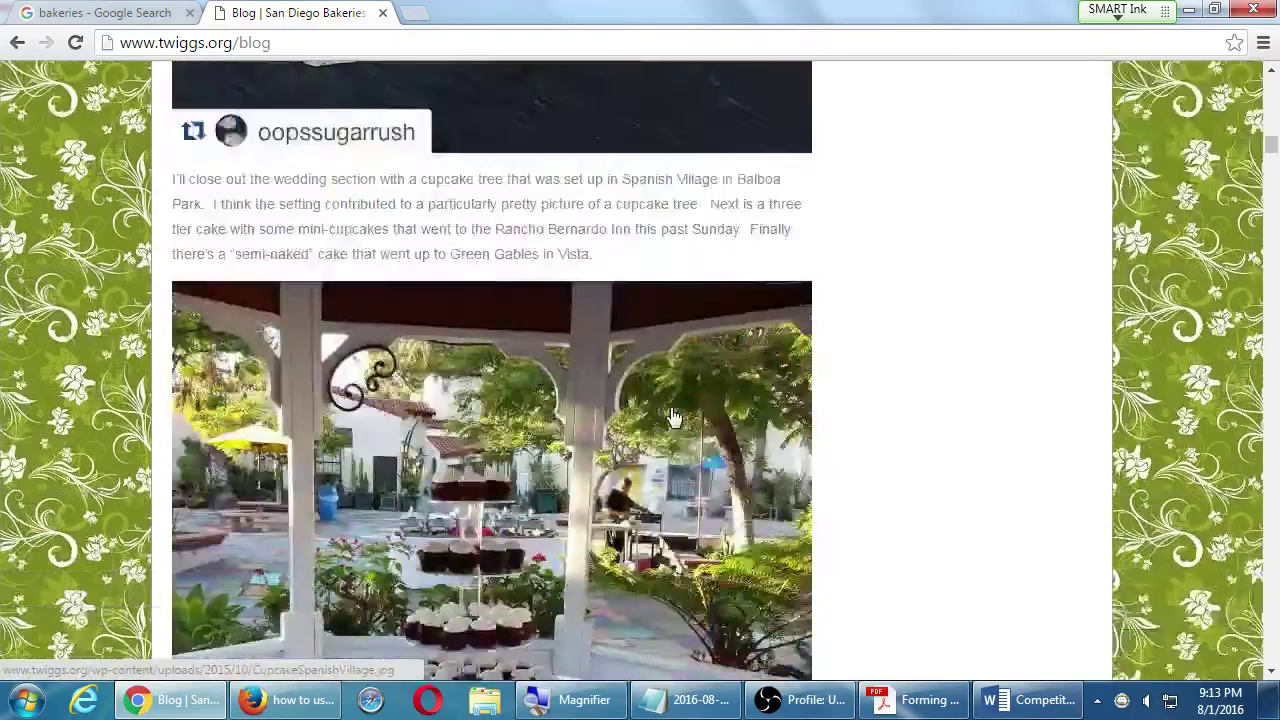
scroll(1051, 260, up, 10)
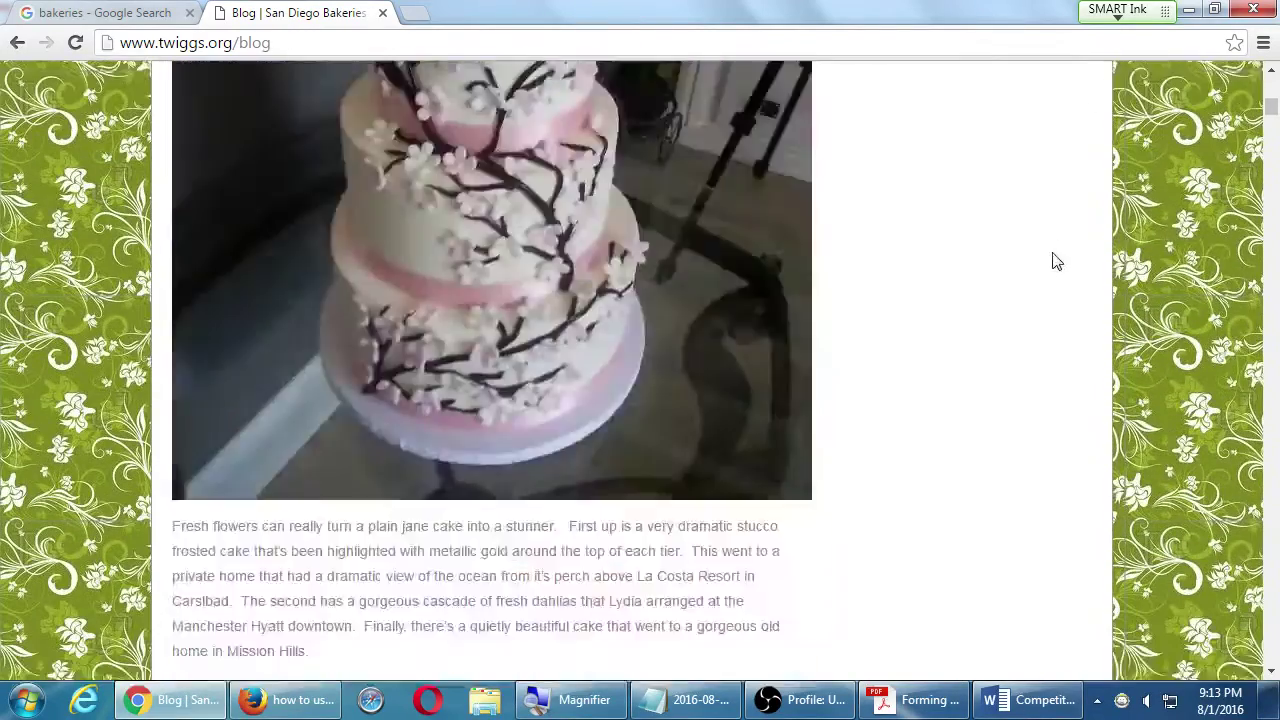
key(Home)
click(1214, 9)
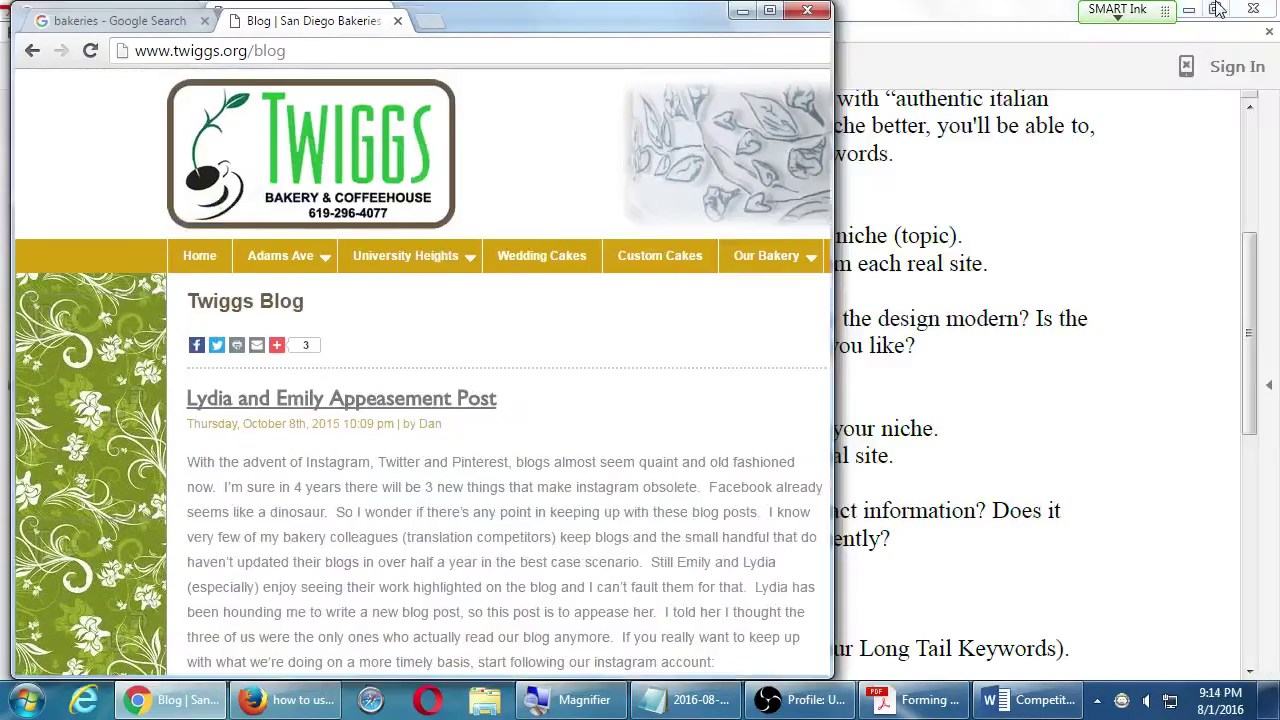
drag(829, 284, 395, 290)
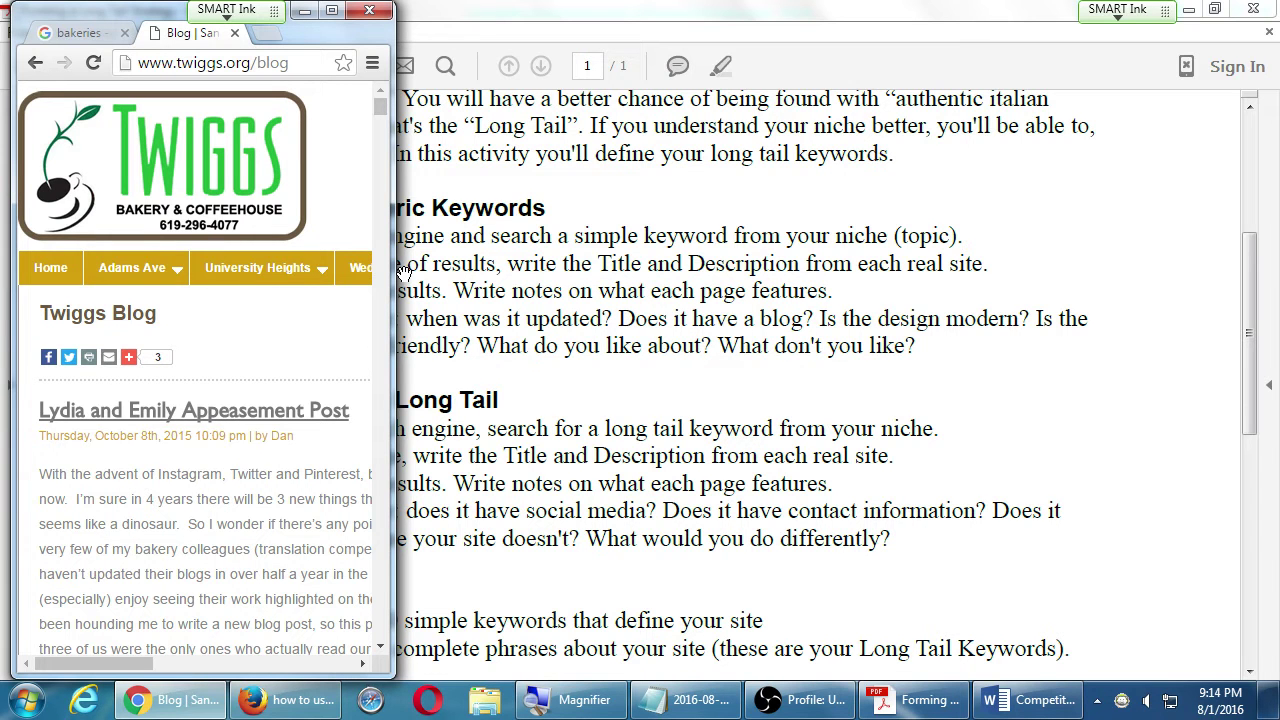
key(super+Up)
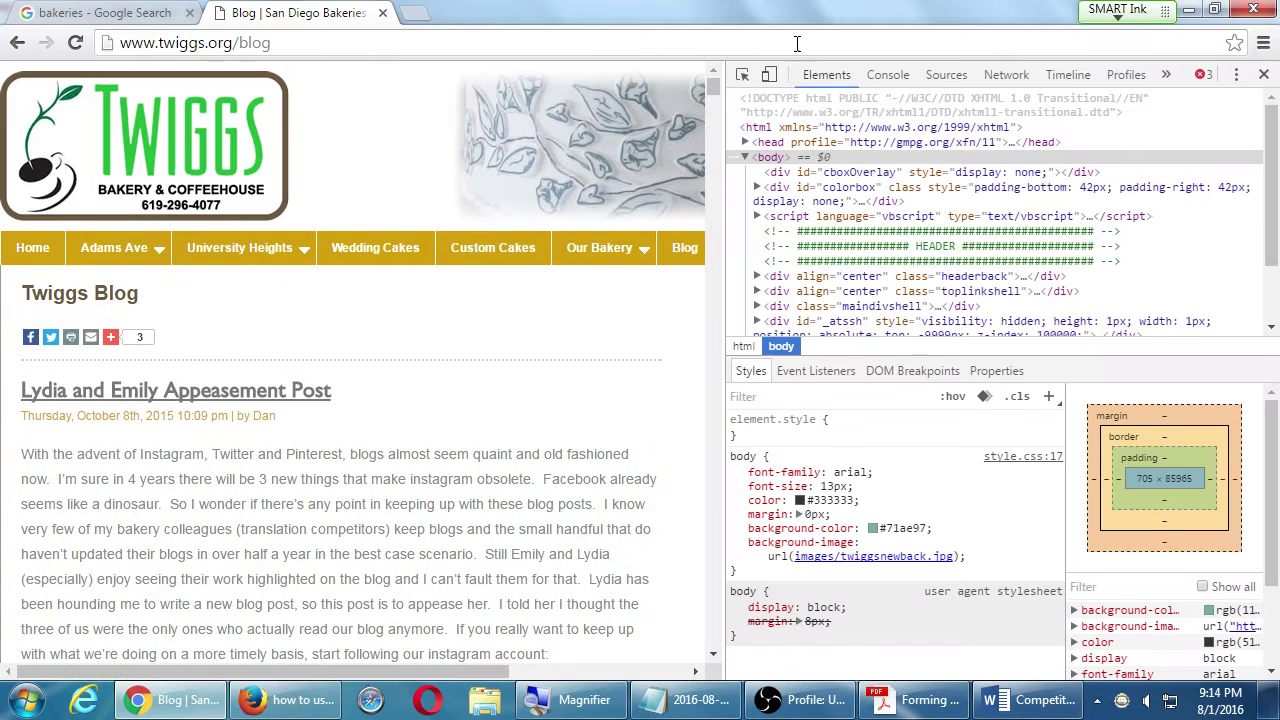
- Preview the Twiggs blog in device emulation as a Galaxy S5, reload the page, and close the developer tools
click(770, 76)
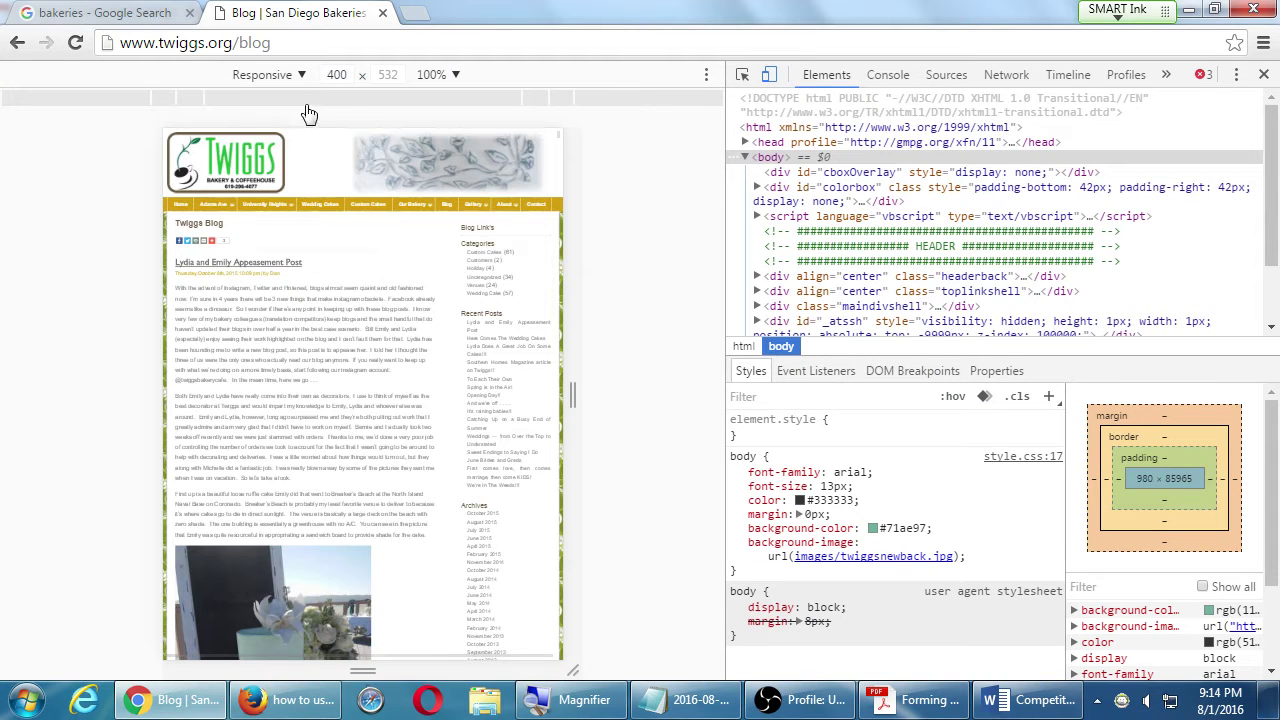
click(292, 77)
click(274, 131)
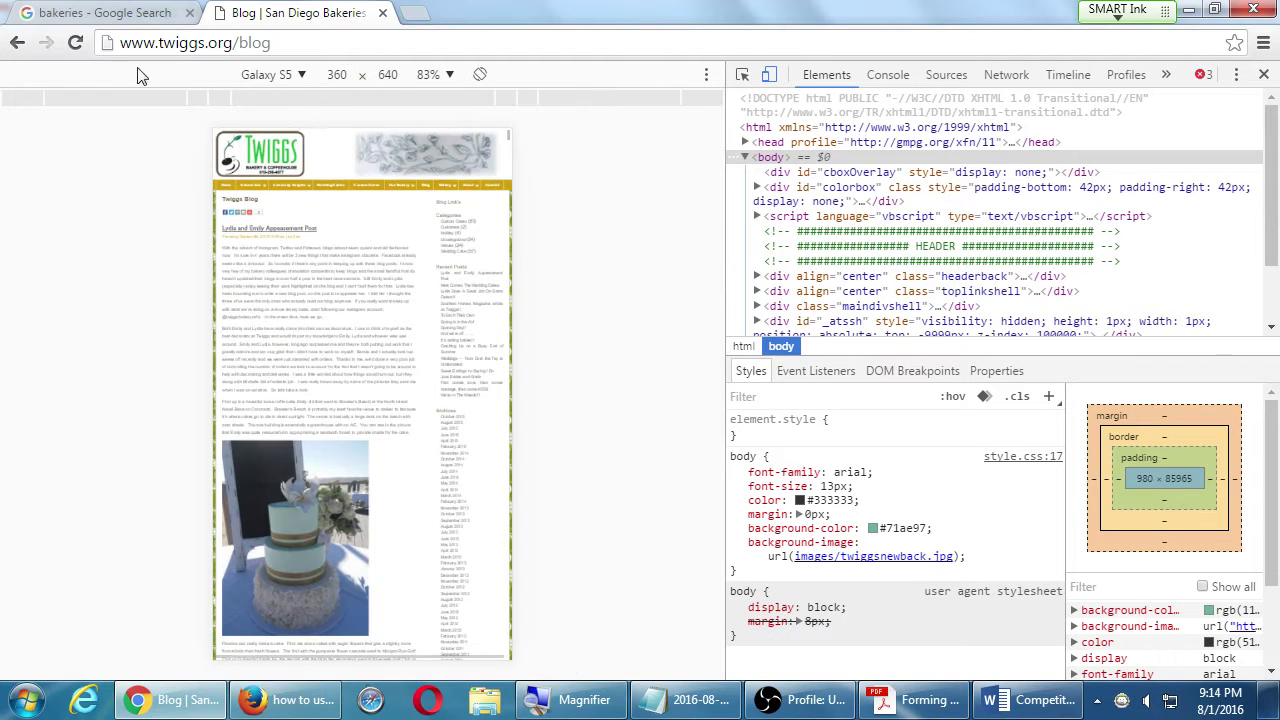
click(75, 44)
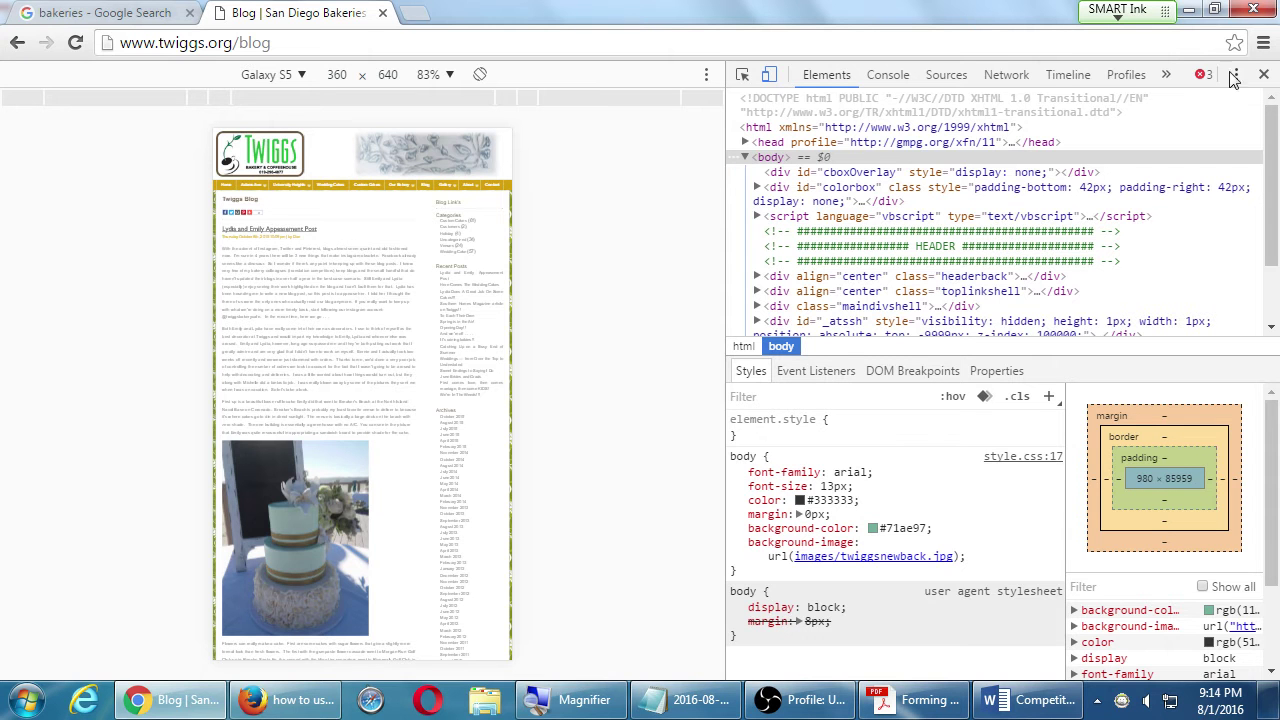
click(1264, 75)
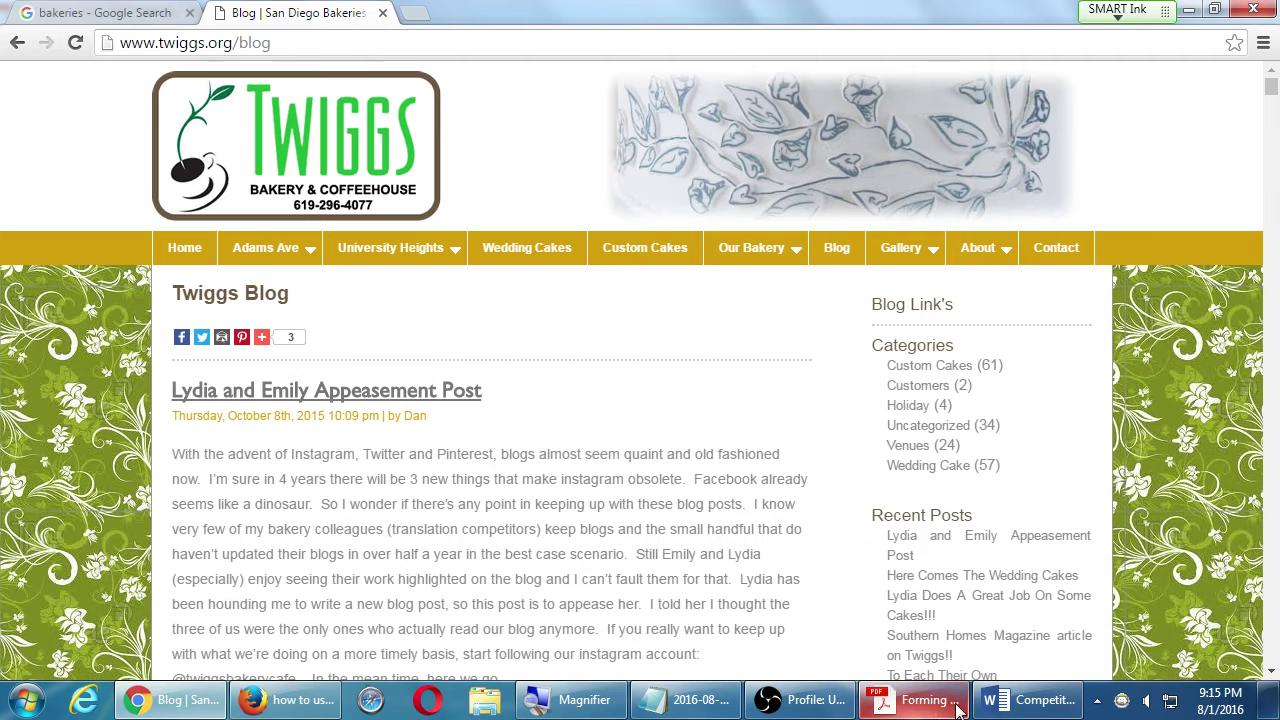
- Switch to Word, append "+" to the Twiggs note, and start a new line below it reading "Not mobile friendly"
click(995, 700)
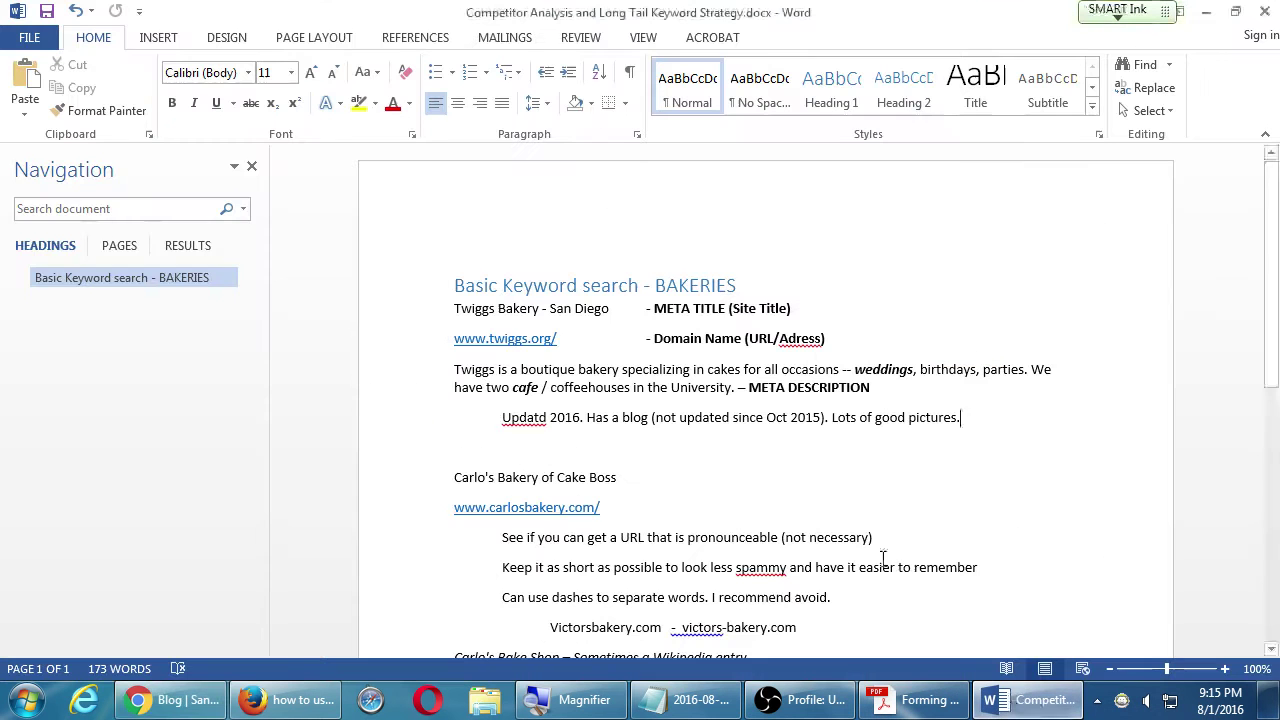
text(+)
key(Return)
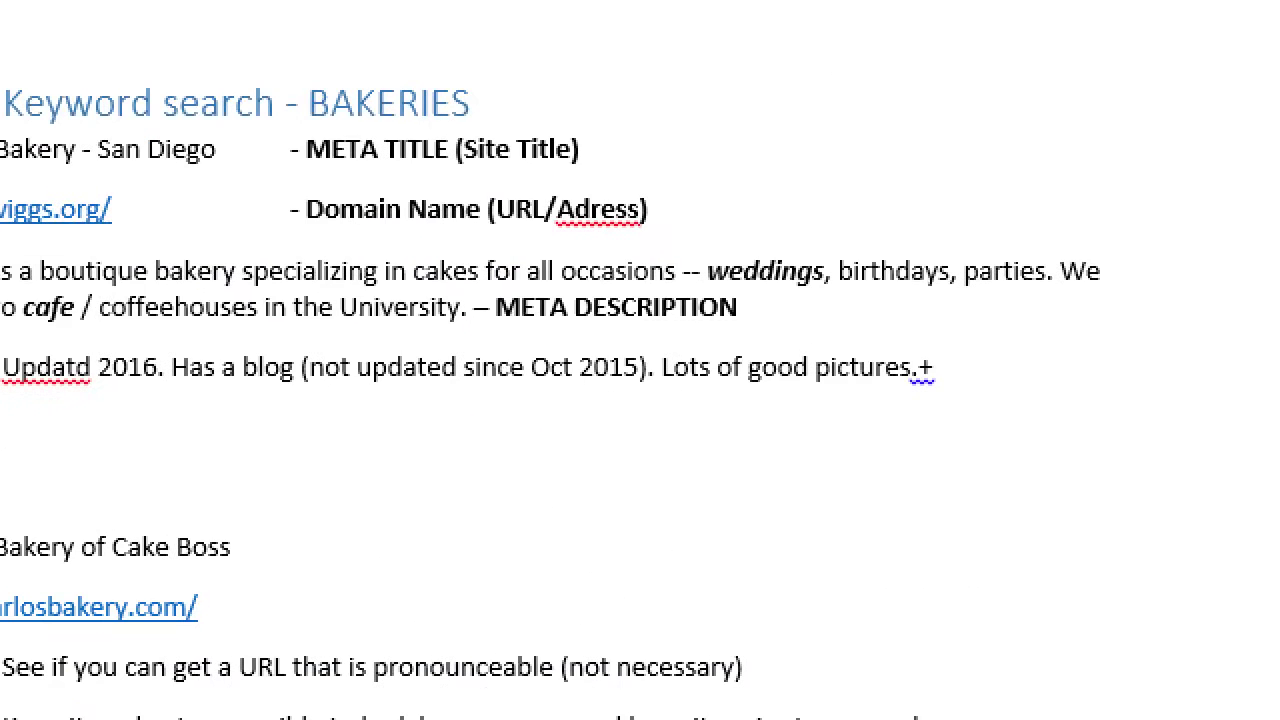
text(N)
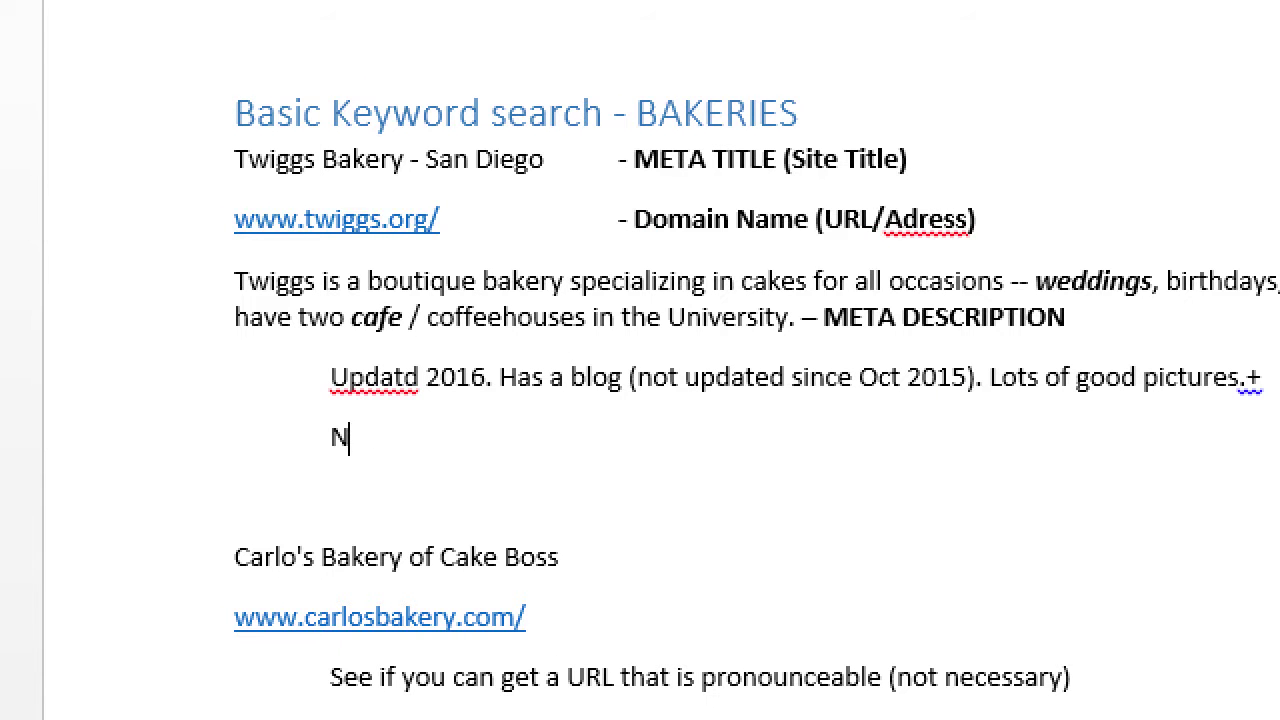
text(ot mobile fri)
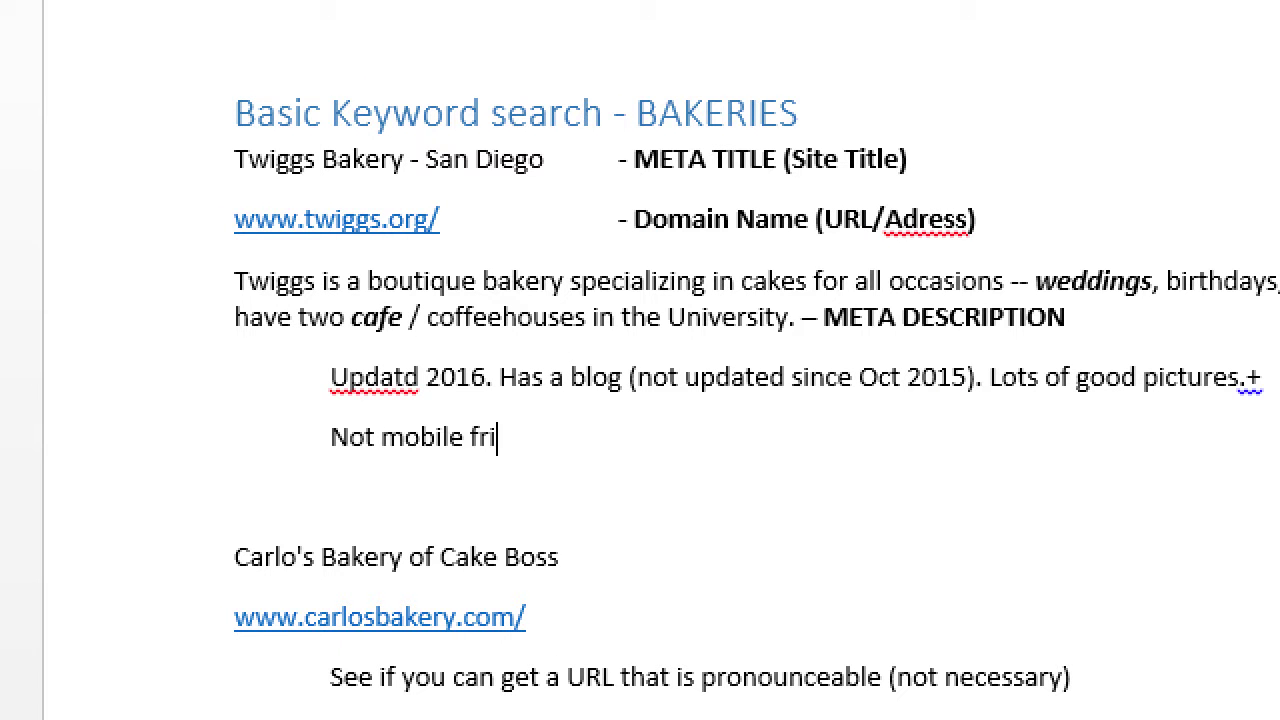
text(endly -)
key(BackSpace)
key(BackSpace)
- Continue the mobile-friendliness line with "(optimized for mobile devices) – In 2016 – this is deadly"
text((opt)
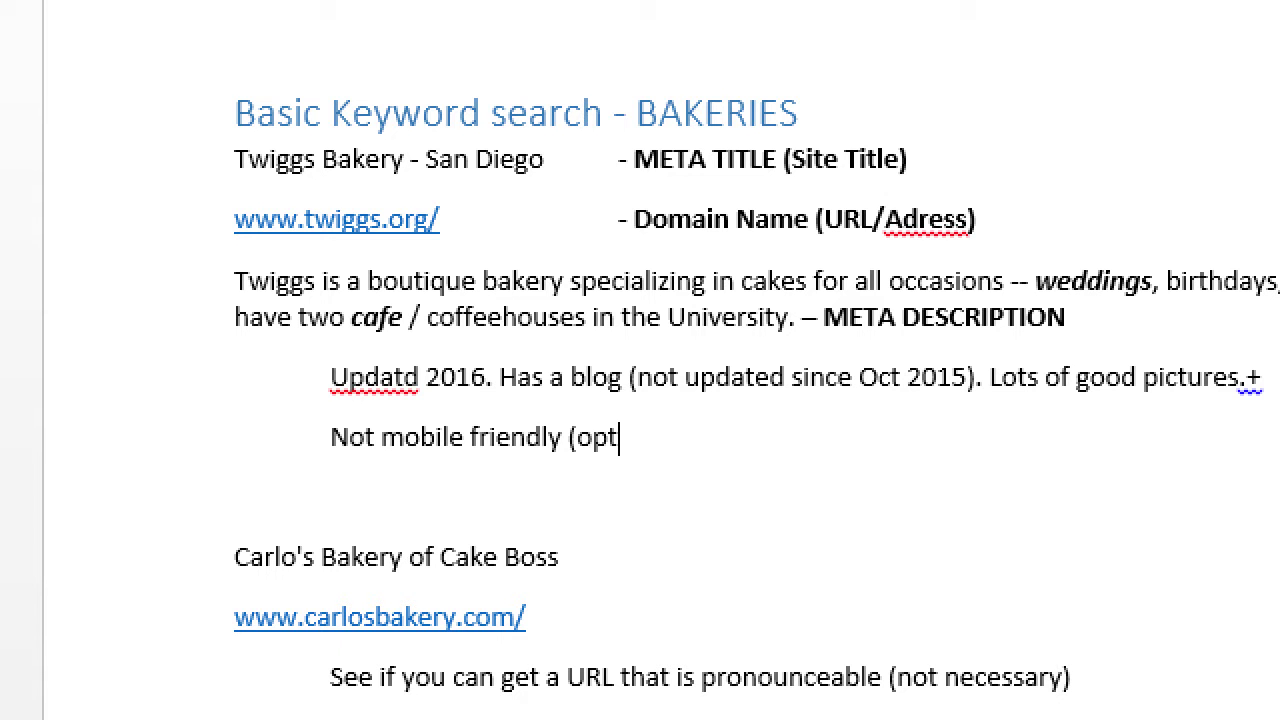
text(imized for mlb)
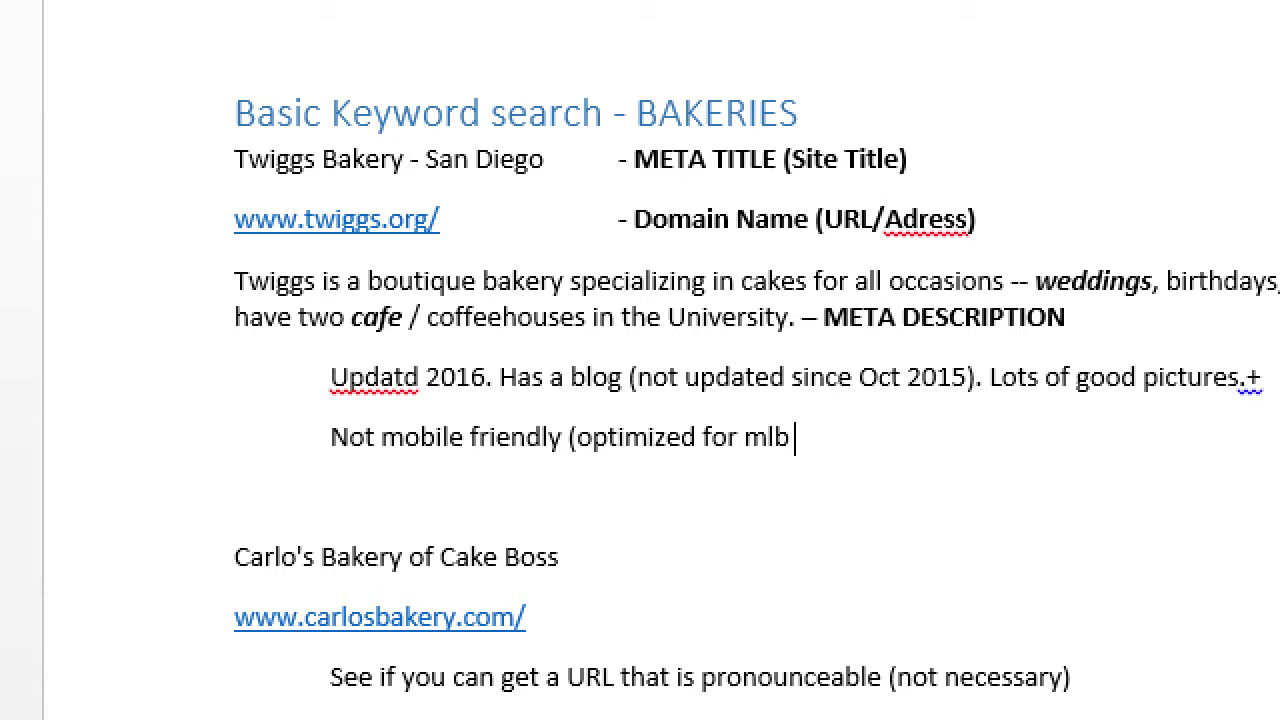
key(BackSpace)
key(BackSpace)
text(obile devices)
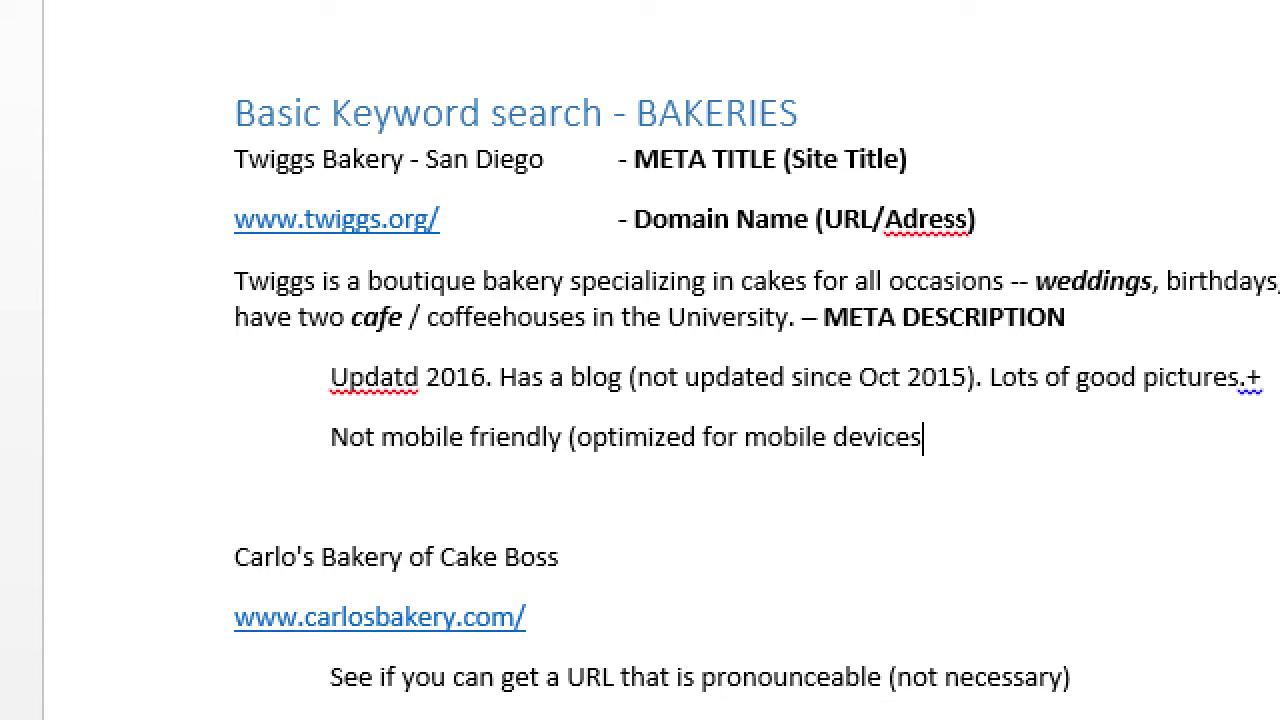
text() - In 2016 )
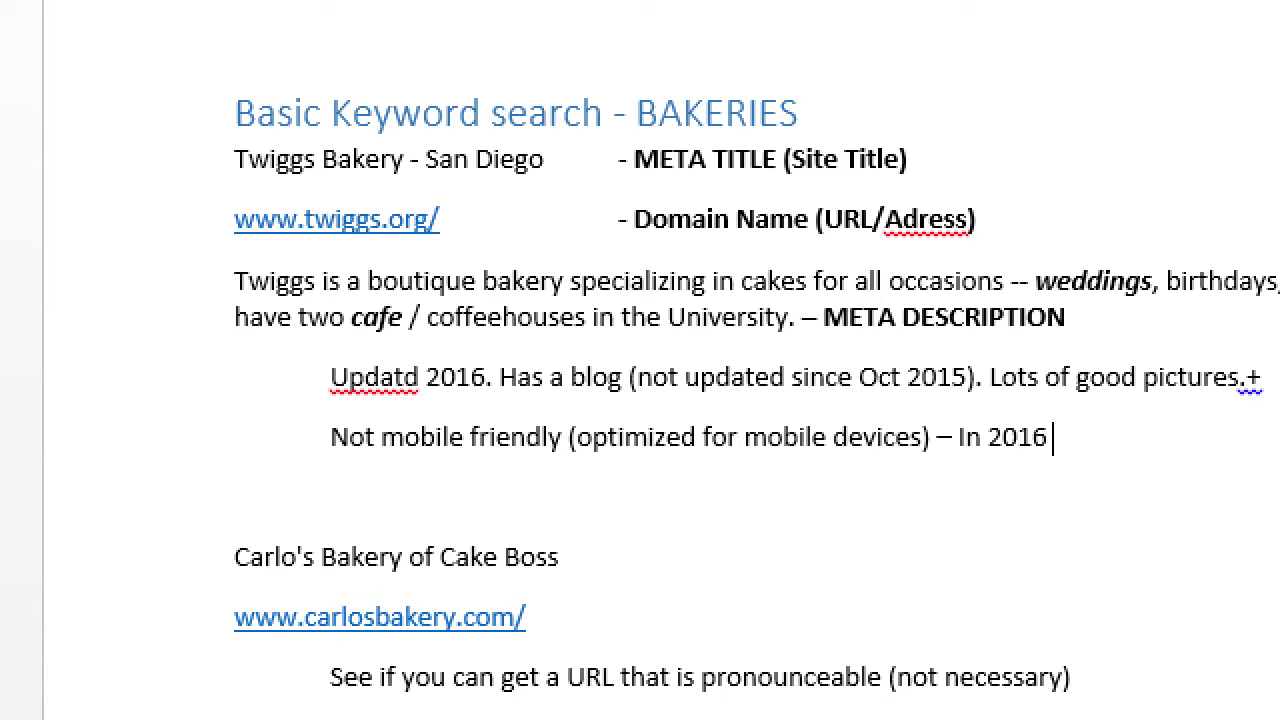
text(- this is deadly)
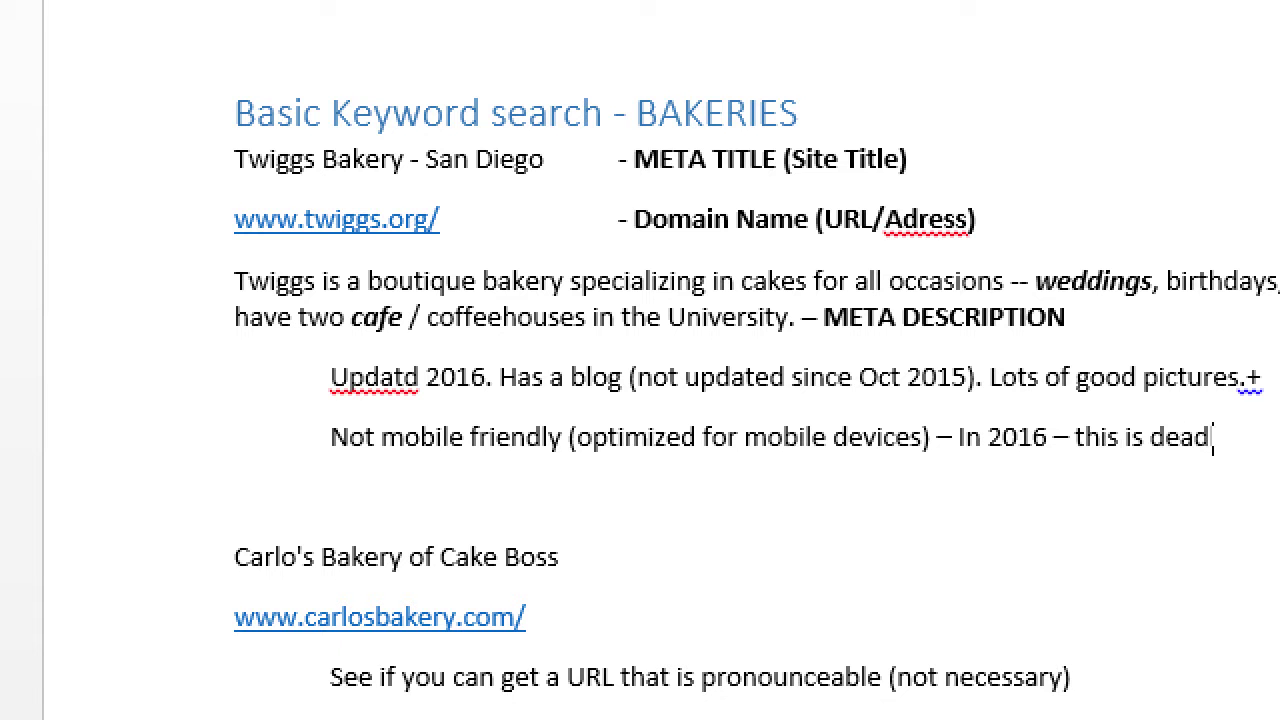